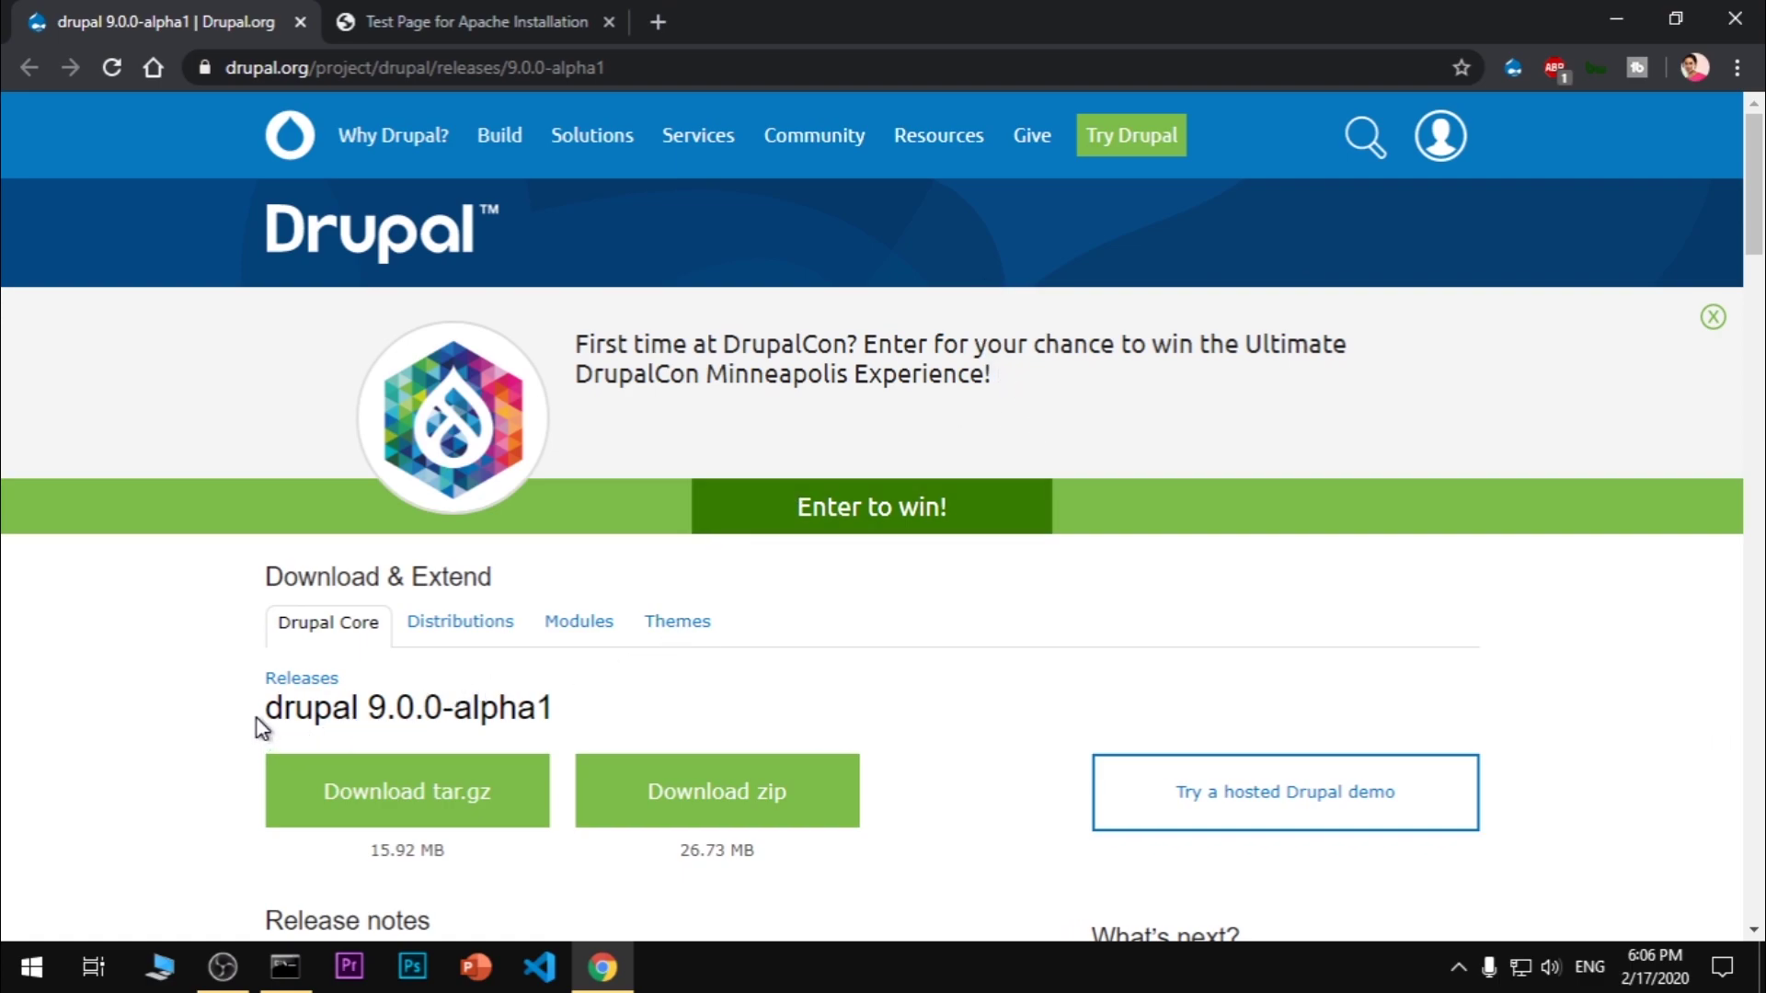
Highlight the drupal 9.0.0-alpha1 release title and DrupalCon banner text, then select the page's address
{"action": "left_click_drag", "start_coordinate": [257, 723], "coordinate": [485, 717]}
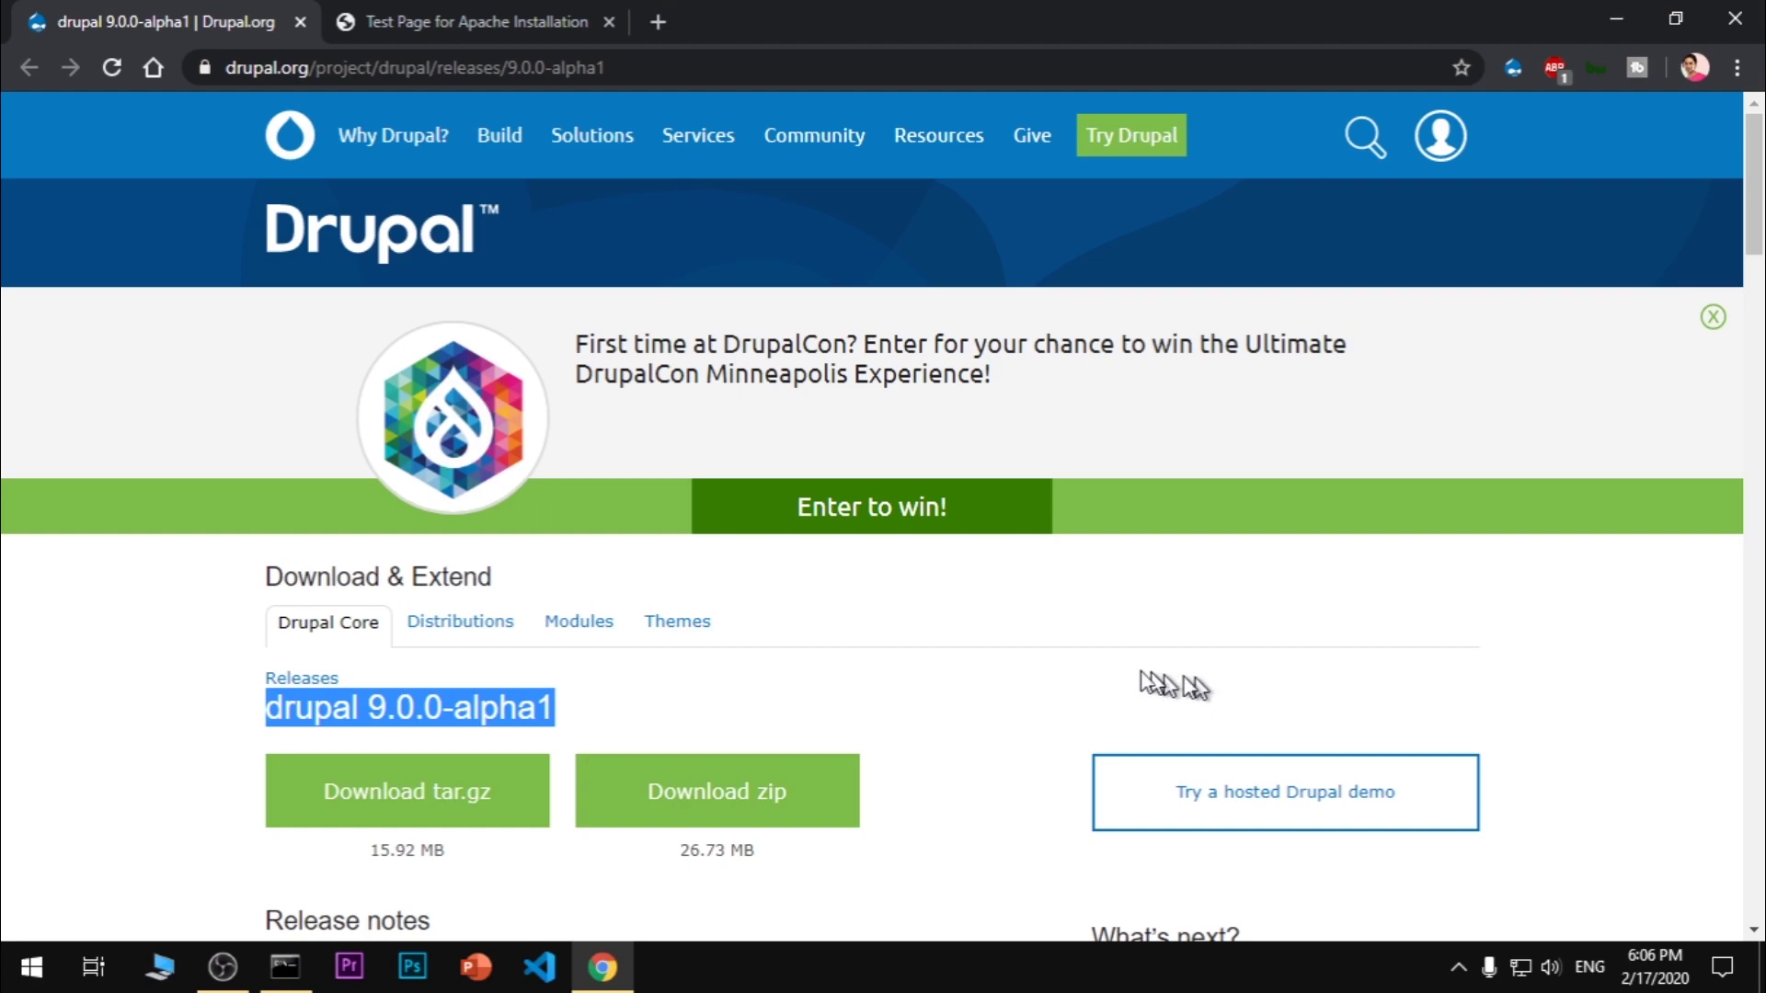
{"action": "left_click_drag", "start_coordinate": [1038, 385], "coordinate": [569, 314]}
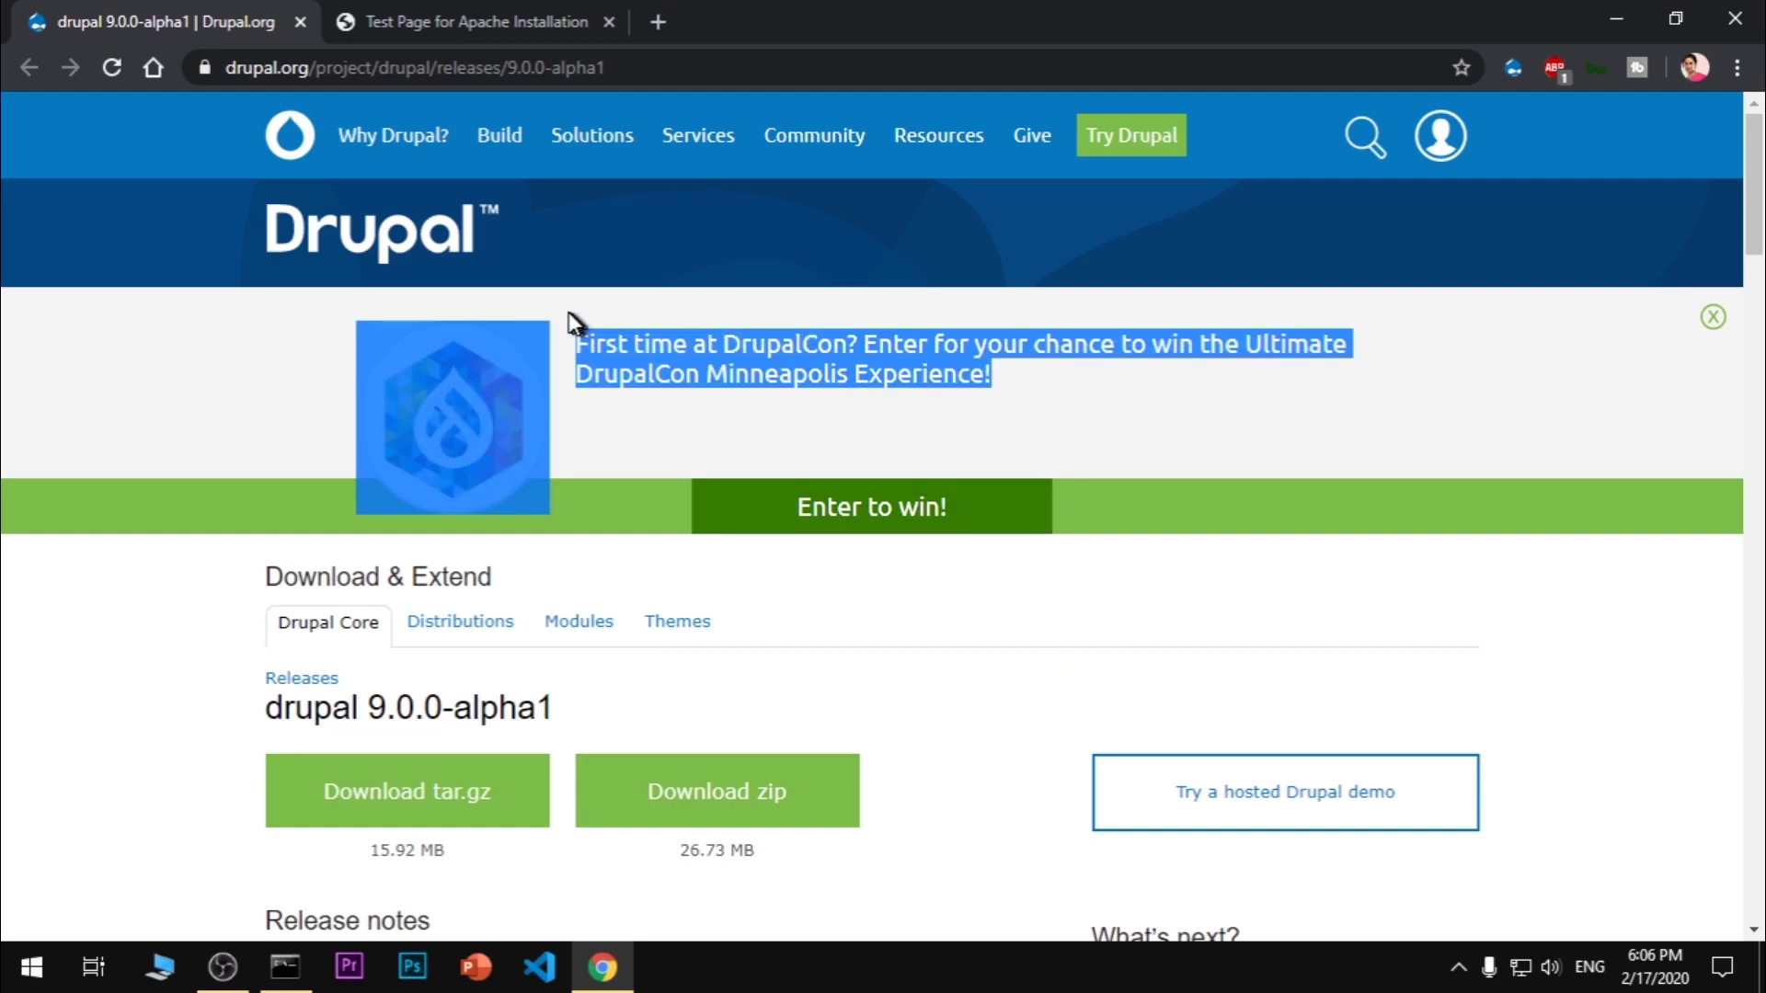
{"action": "left_click", "coordinate": [578, 317]}
{"action": "left_click", "coordinate": [552, 66]}
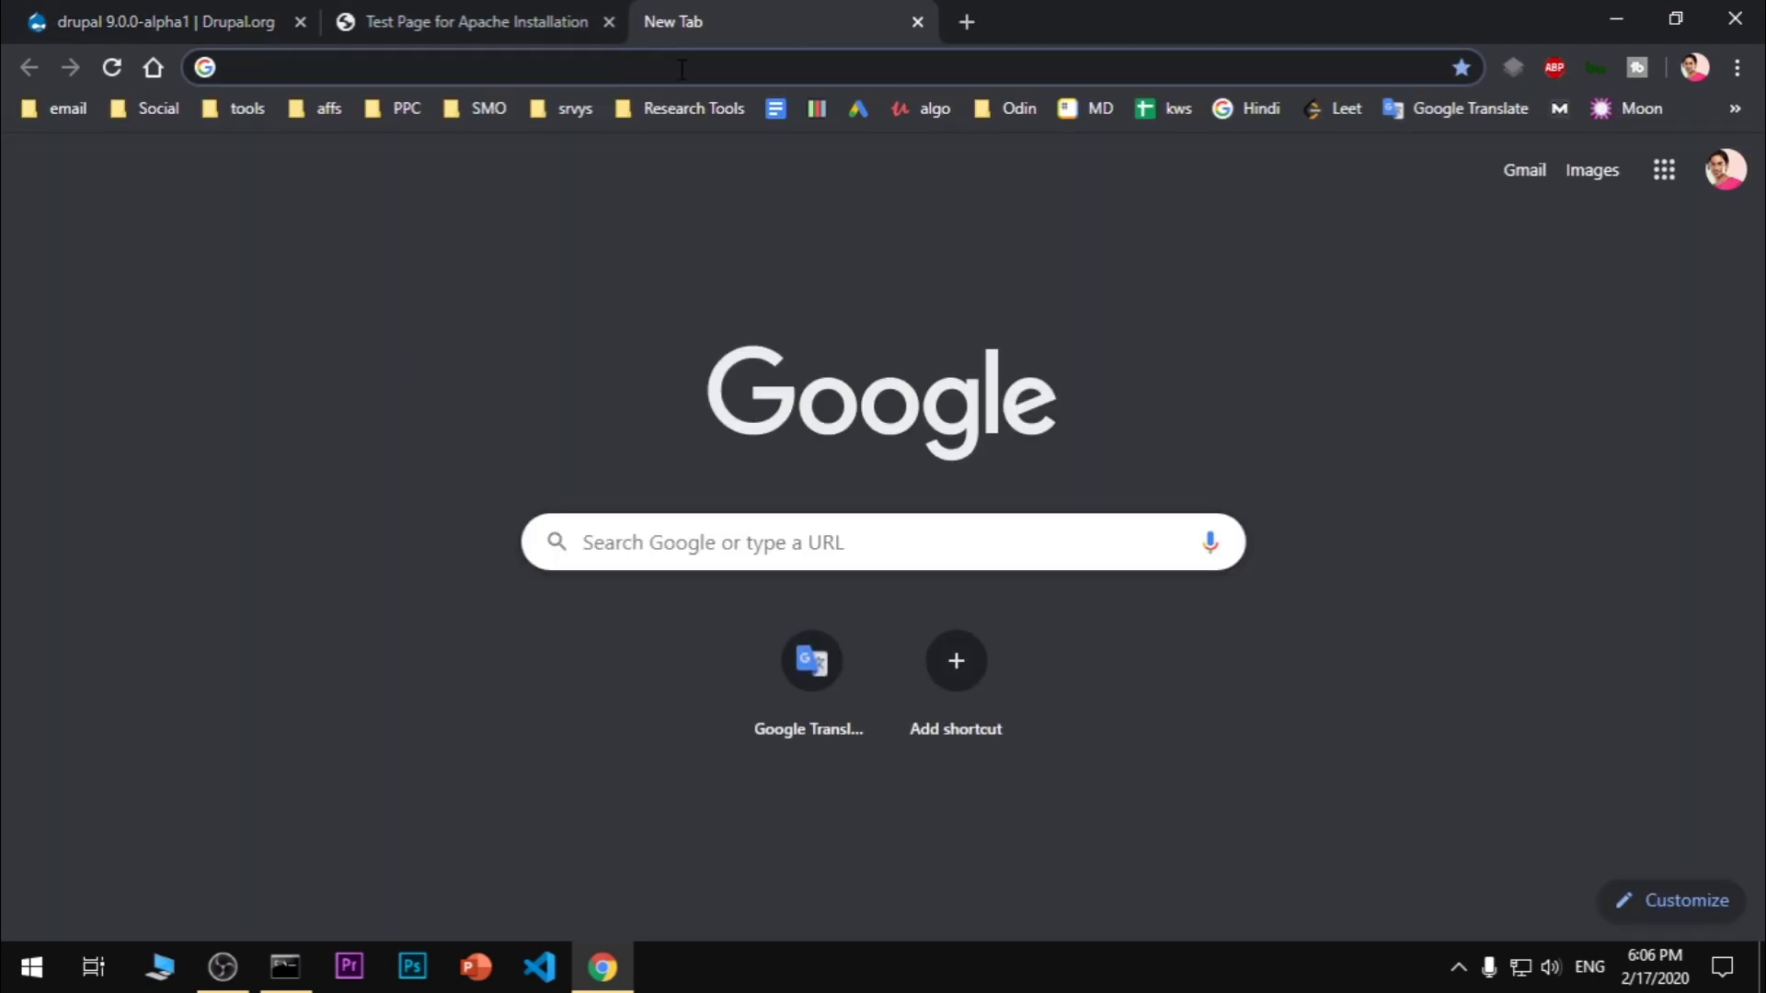
Search 'drupal alpha 9' to reopen the release page and close the duplicate drupal release tab
{"action": "type", "text": "drupal alpha 9"}
{"action": "key", "text": "Down"}
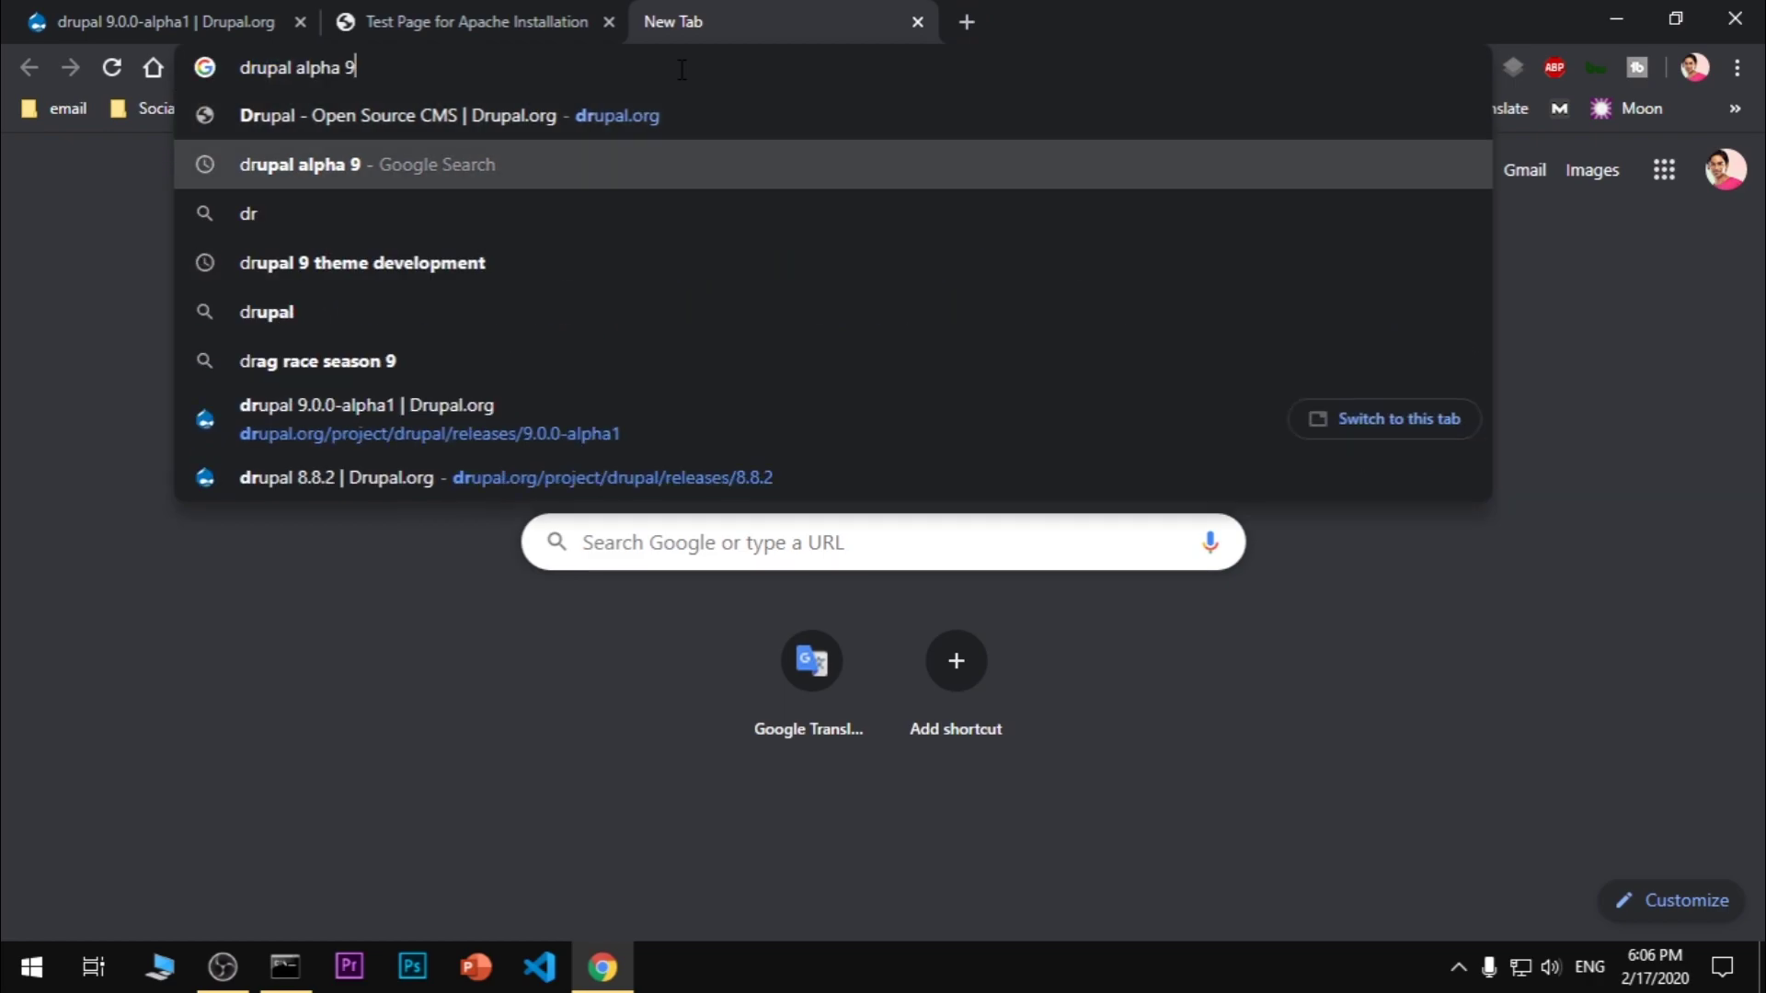
{"action": "key", "text": "Return"}
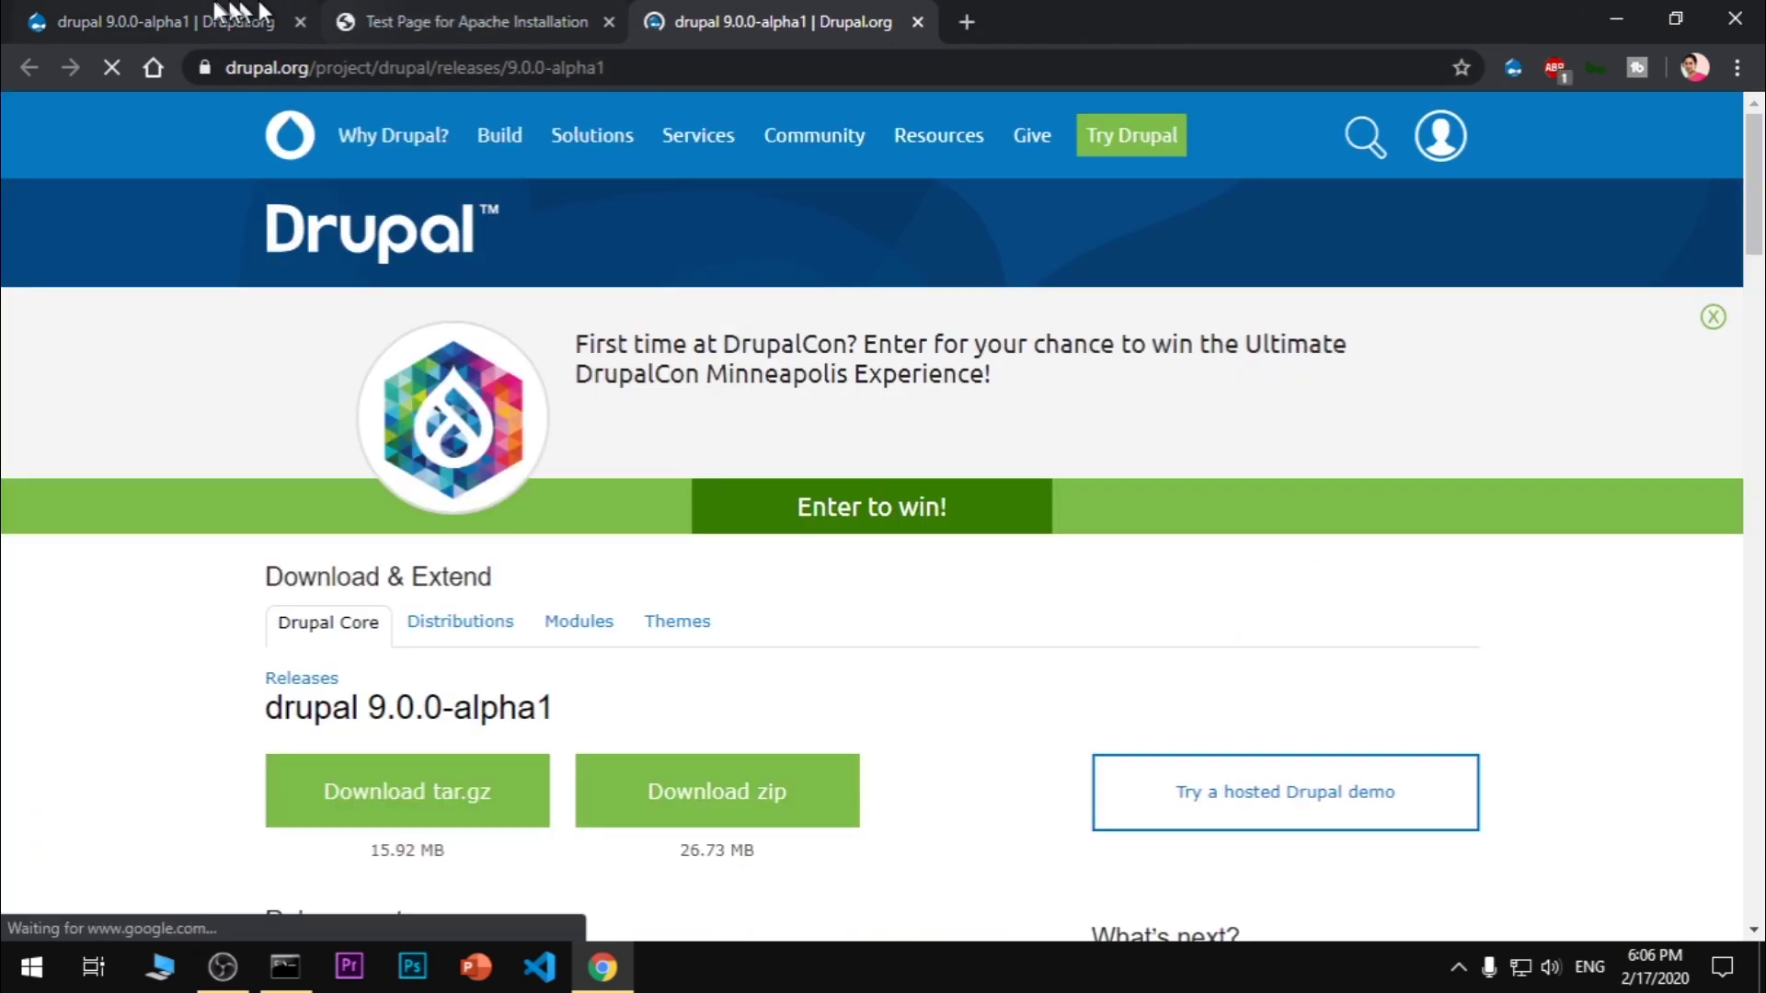
{"action": "left_click", "coordinate": [276, 20]}
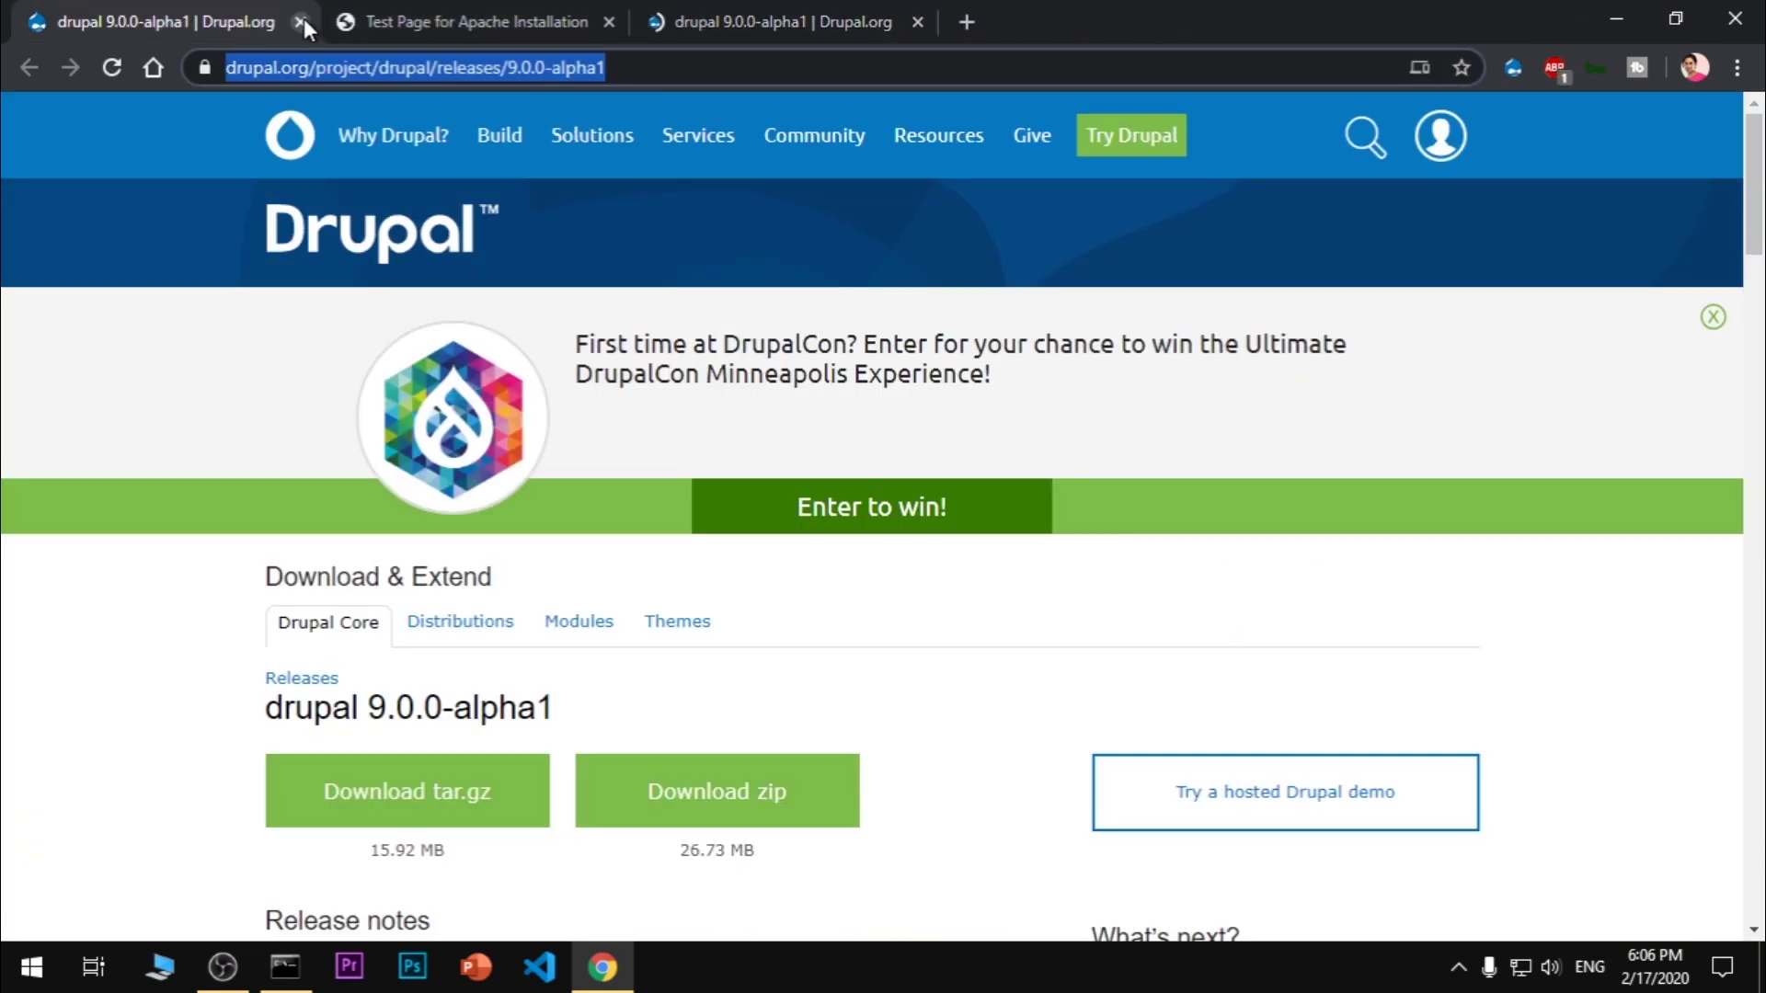
{"action": "left_click", "coordinate": [300, 22]}
{"action": "left_click", "coordinate": [493, 19]}
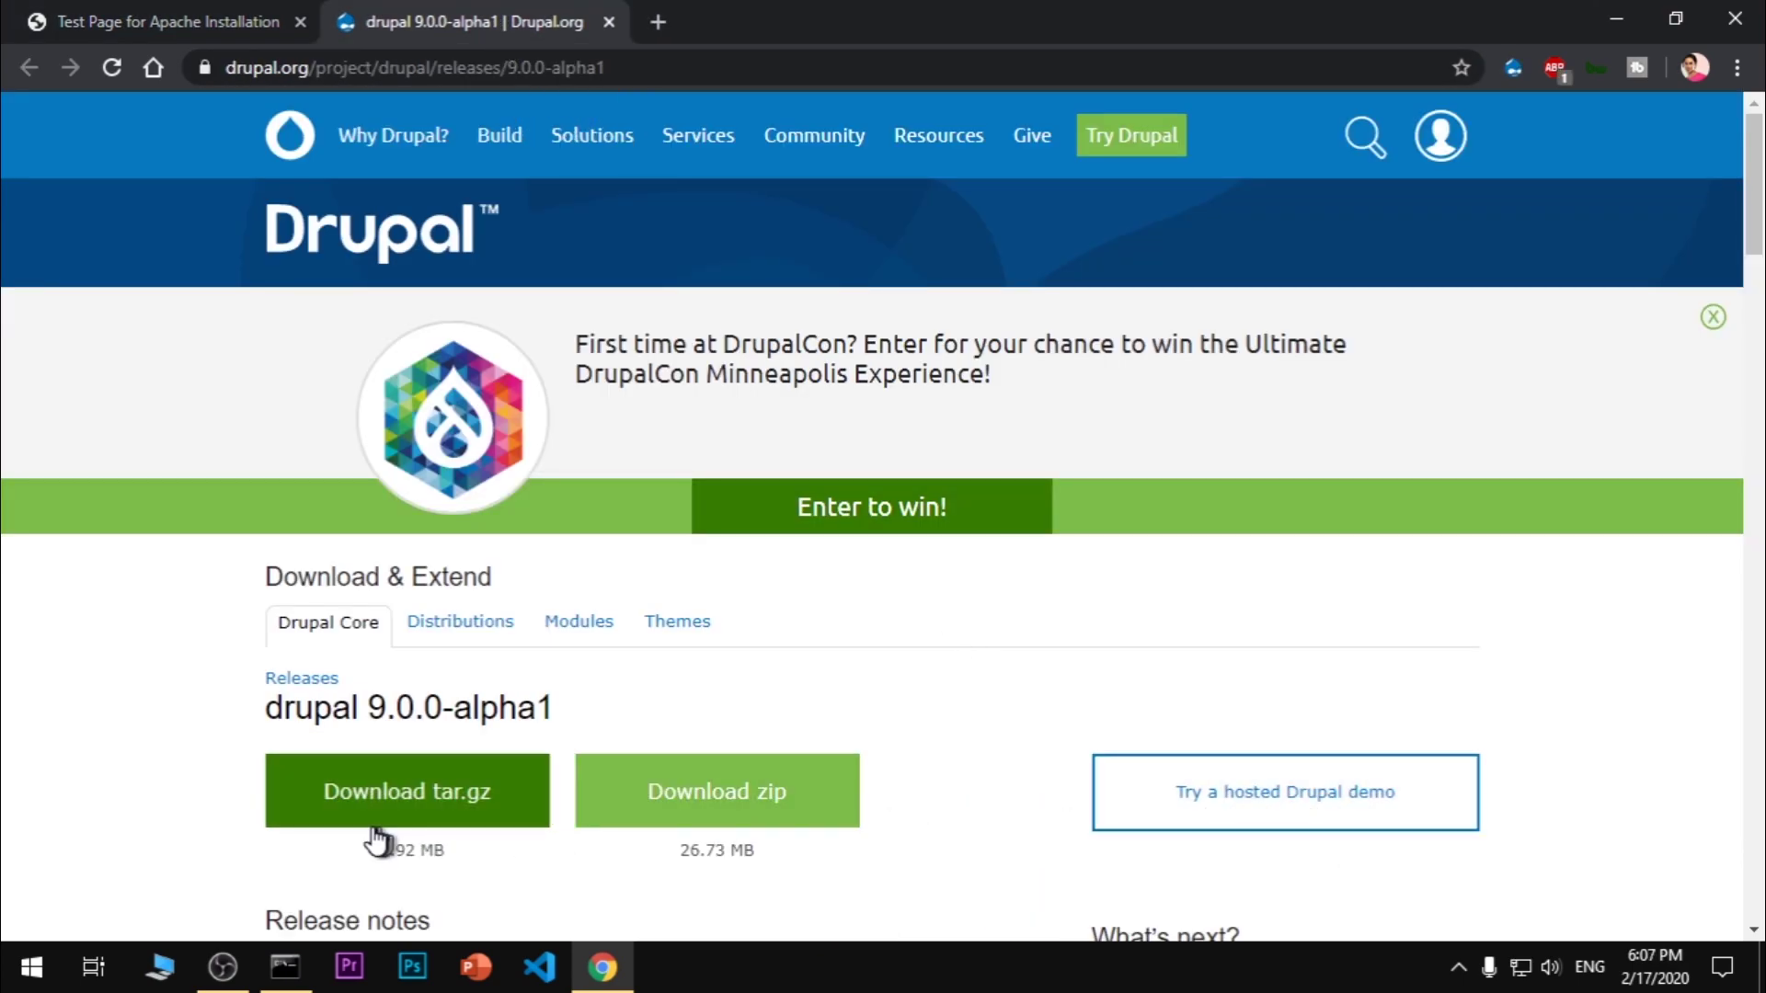
Download the drupal-9.0.0-alpha1 zip (26.7 MB) and scroll down toward the release notes
{"action": "left_click", "coordinate": [668, 810]}
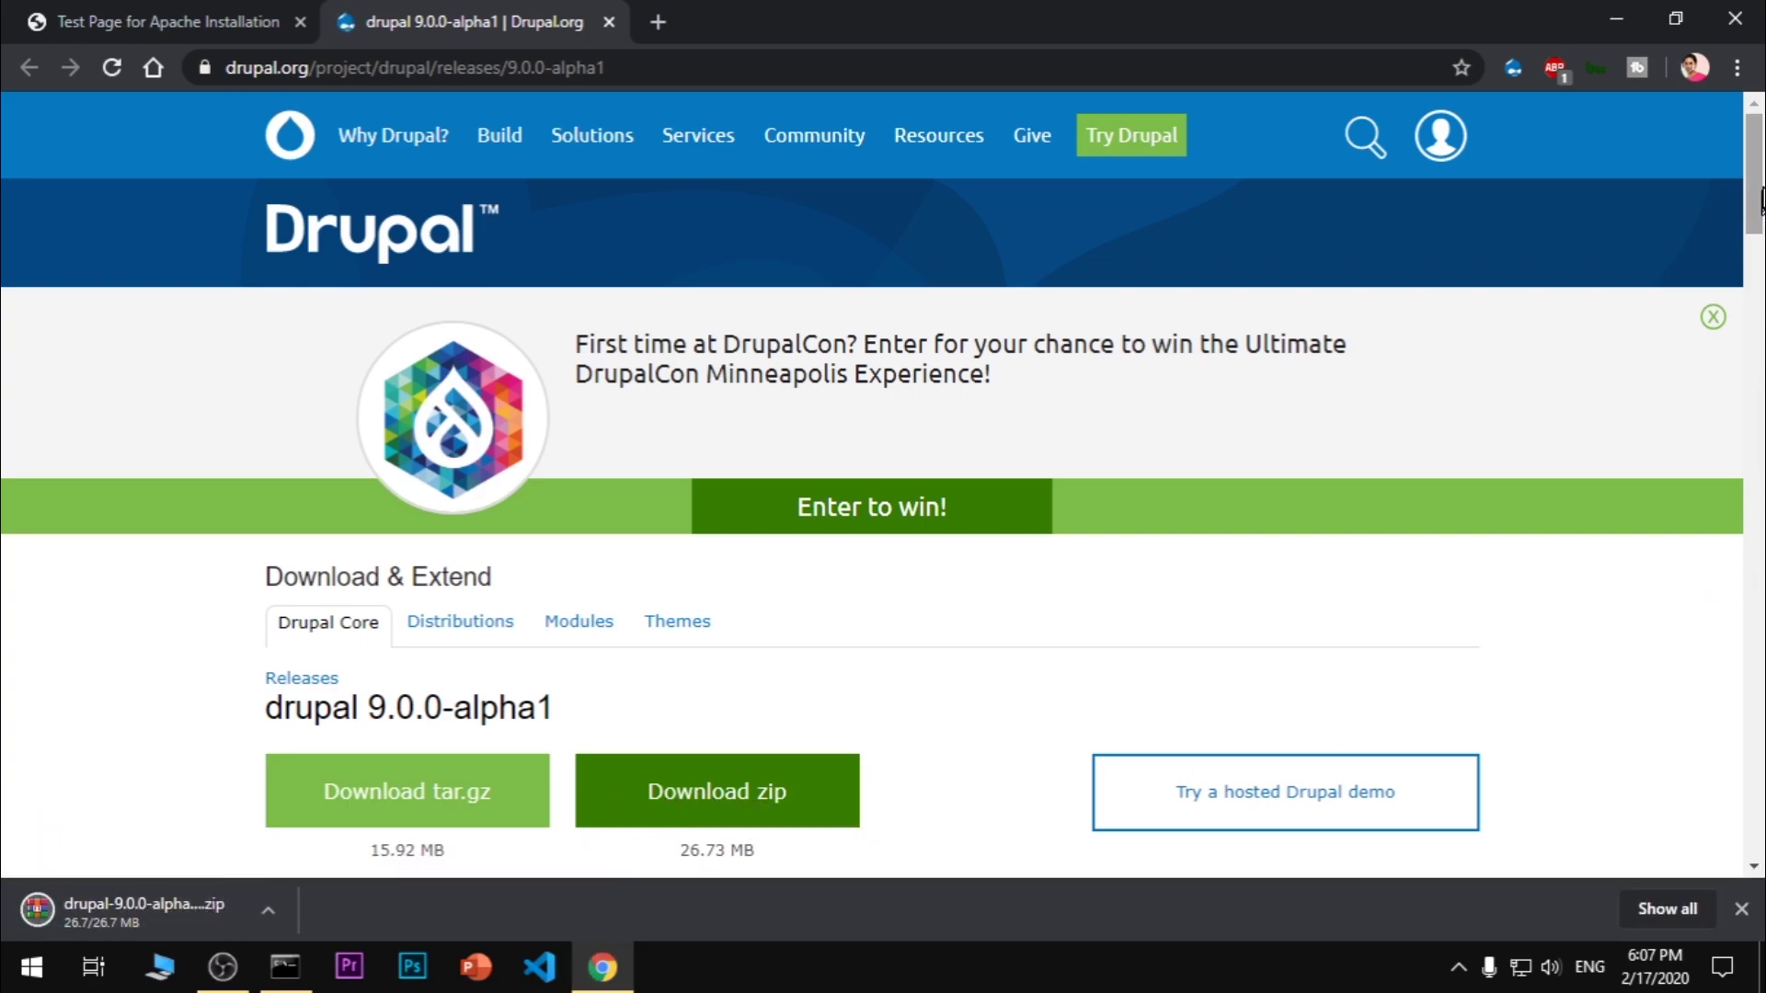
{"action": "left_click_drag", "start_coordinate": [1762, 193], "coordinate": [1761, 545]}
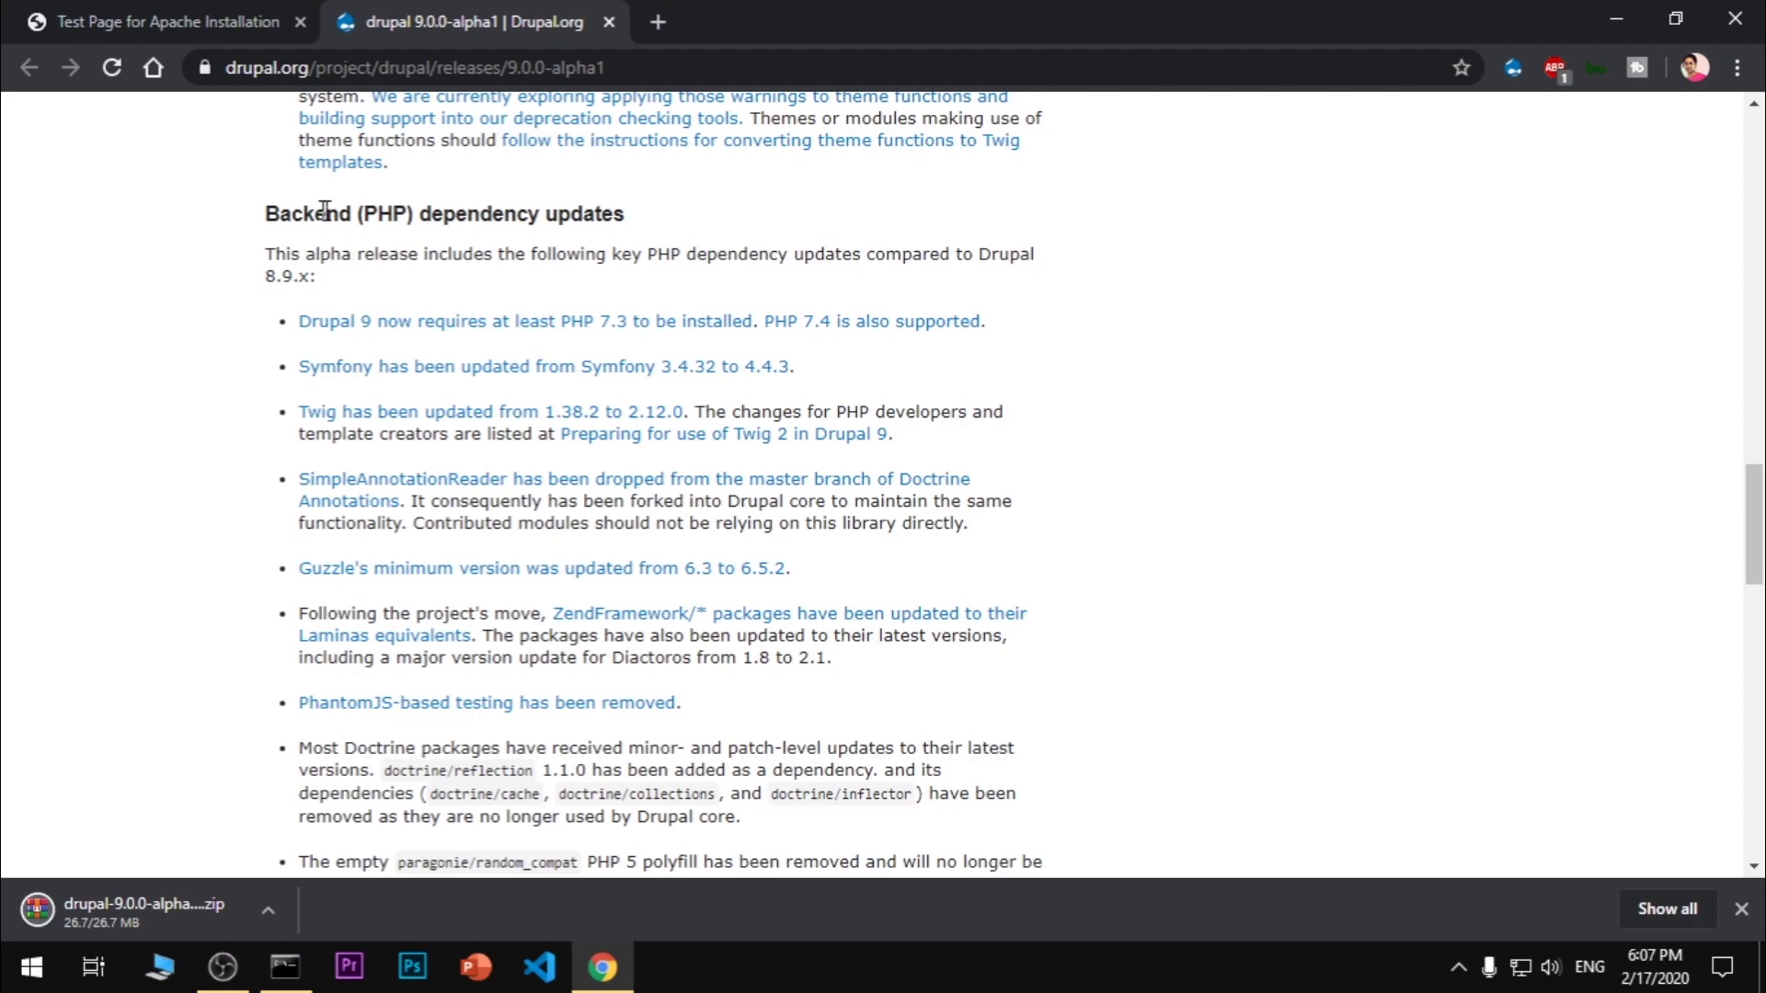
Read the Backend (PHP) and Frontend dependency updates, including the CKEditor 4 and jQuery 3.4 note
{"action": "left_click_drag", "start_coordinate": [325, 210], "coordinate": [640, 223]}
{"action": "left_click", "coordinate": [740, 230]}
{"action": "scroll", "coordinate": [1623, 845], "scroll_direction": "down", "scroll_amount": 3}
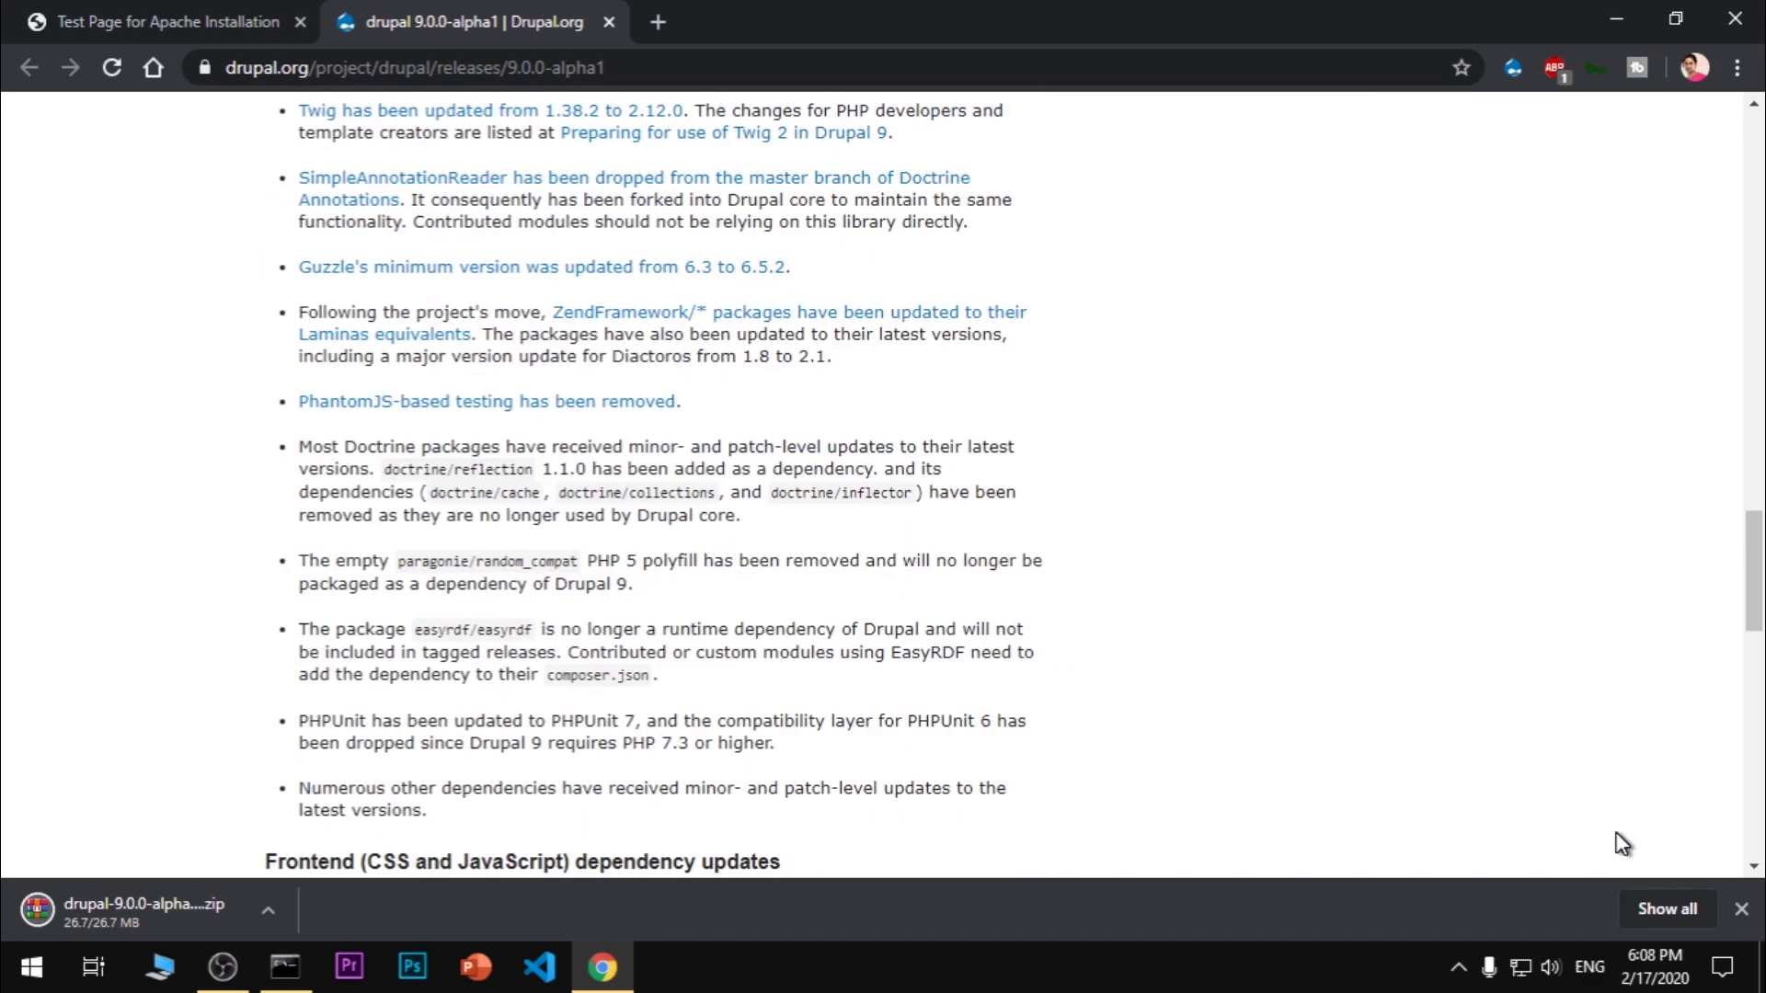
{"action": "scroll", "coordinate": [1623, 845], "scroll_direction": "down", "scroll_amount": 3}
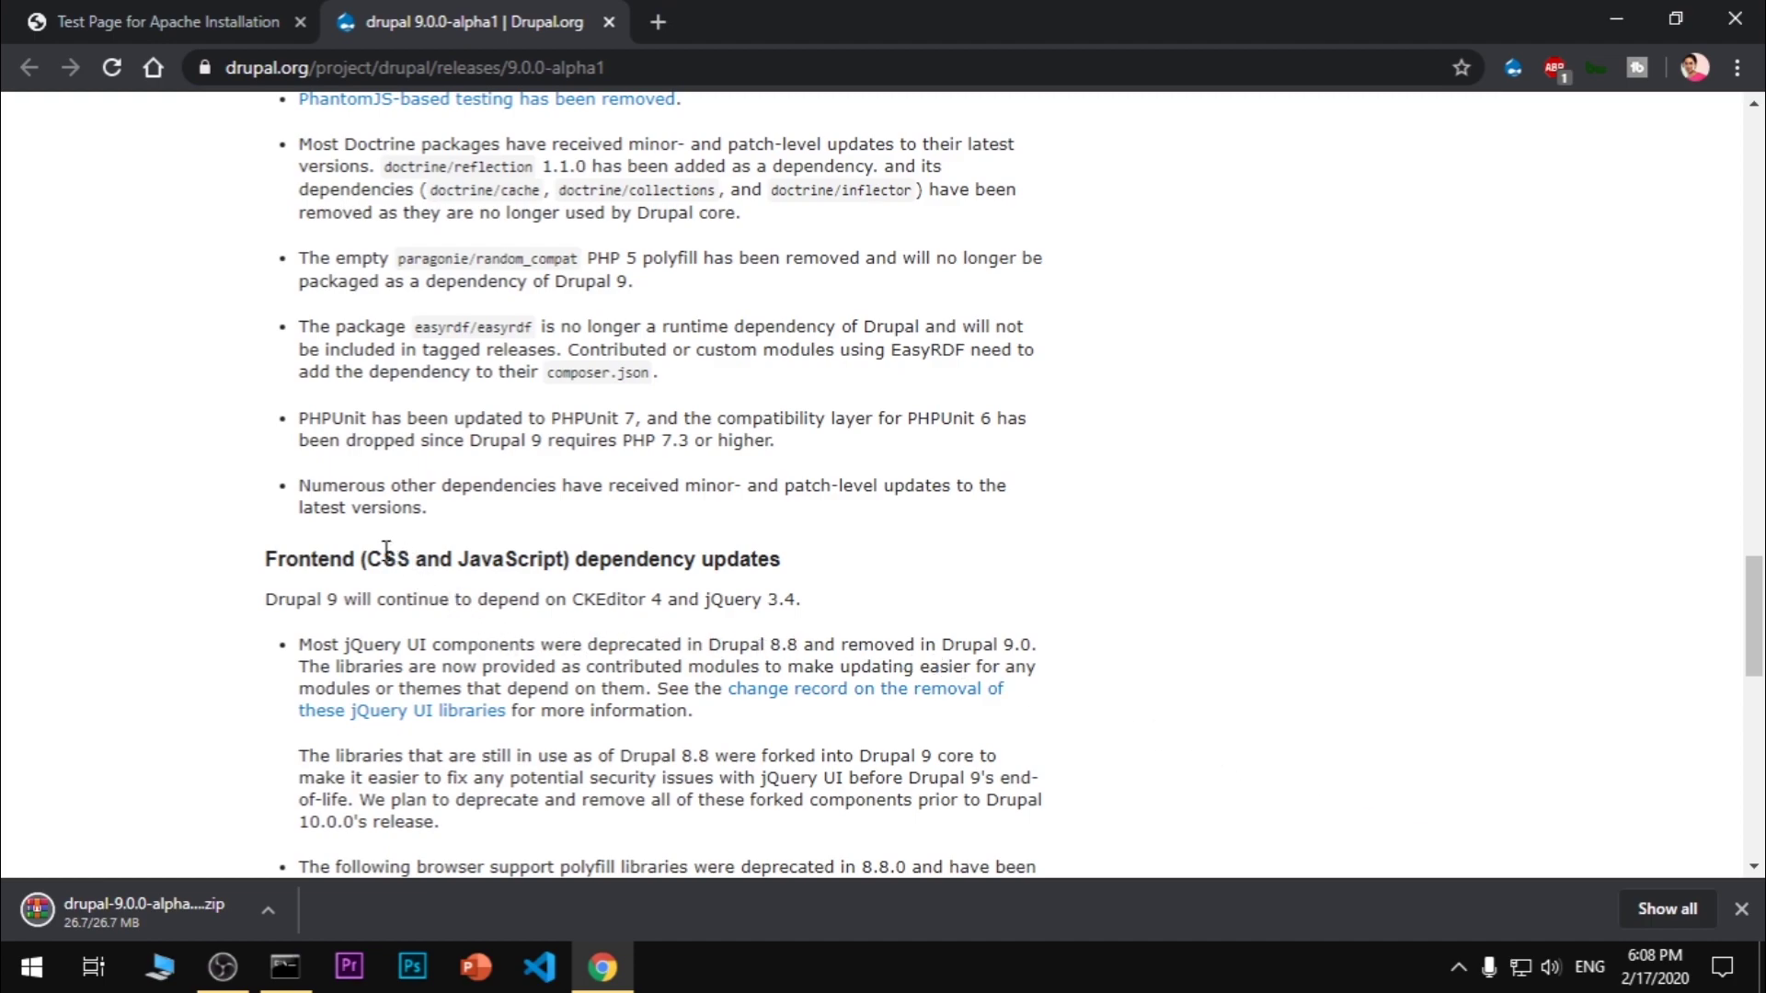
{"action": "left_click_drag", "start_coordinate": [387, 549], "coordinate": [947, 563]}
{"action": "left_click", "coordinate": [947, 563]}
{"action": "left_click_drag", "start_coordinate": [296, 600], "coordinate": [914, 611]}
{"action": "left_click", "coordinate": [935, 603]}
Scroll further to review the list of removed polyfill libraries
{"action": "scroll", "coordinate": [954, 652], "scroll_direction": "down", "scroll_amount": 4}
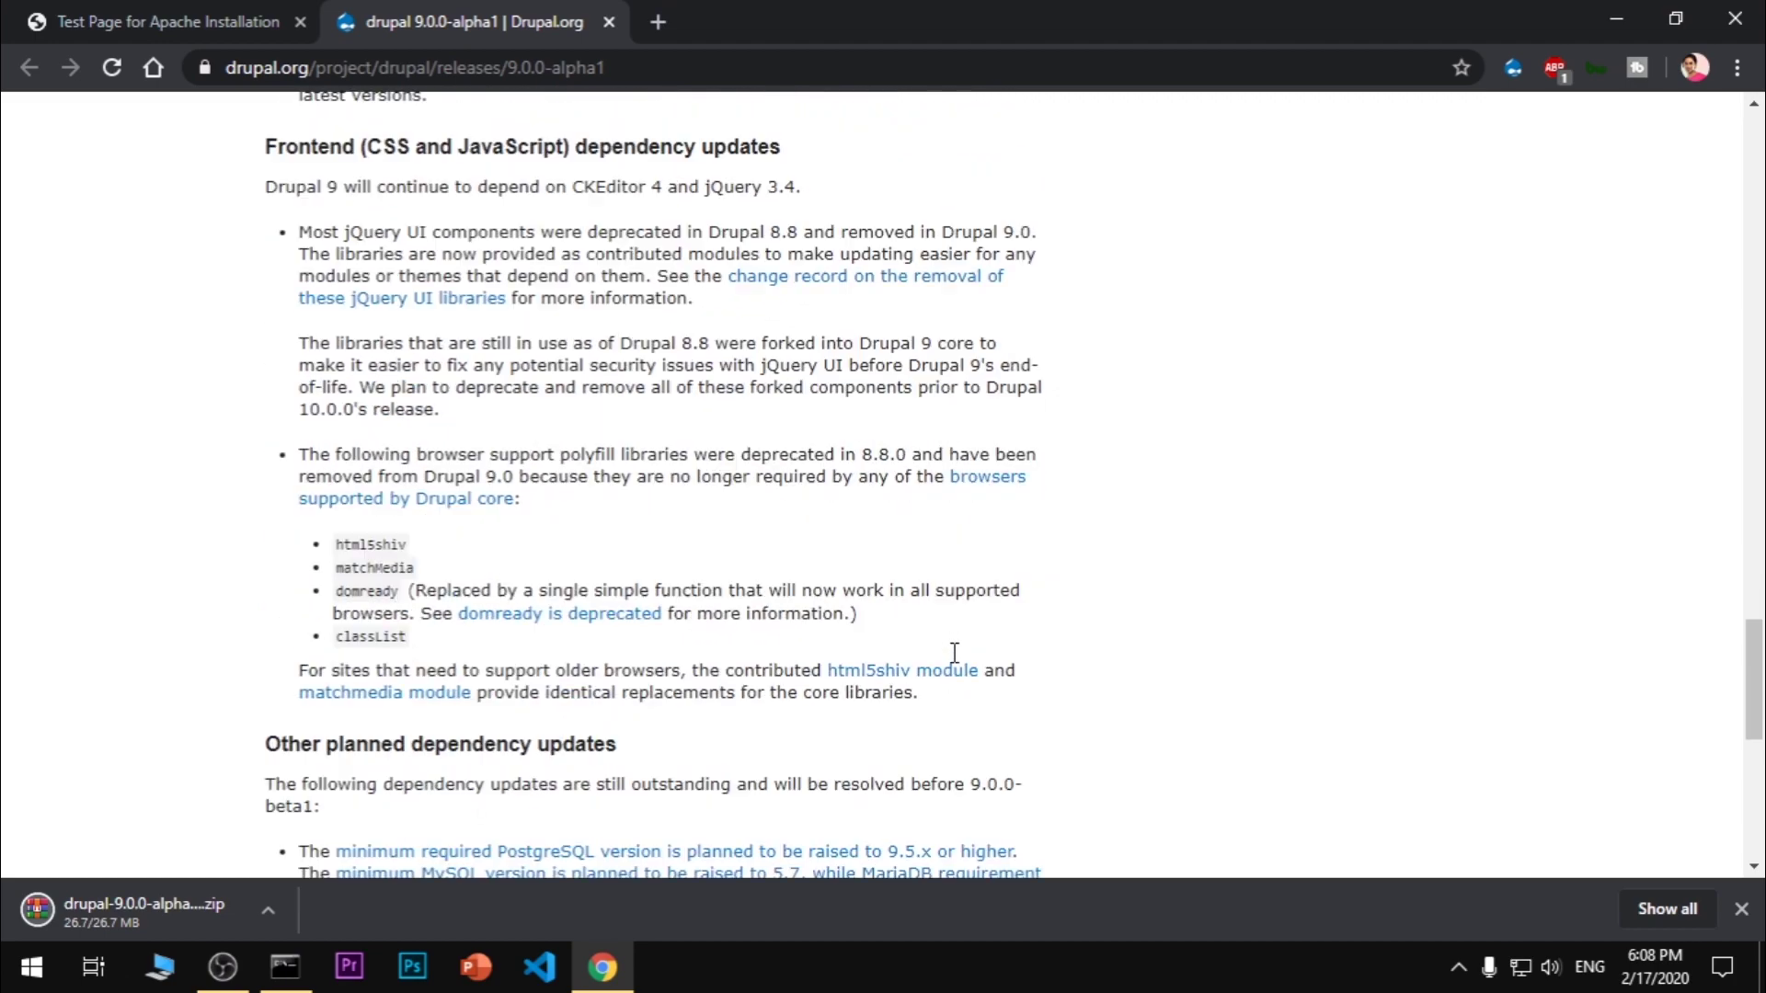
{"action": "scroll", "coordinate": [954, 652], "scroll_direction": "down", "scroll_amount": 2}
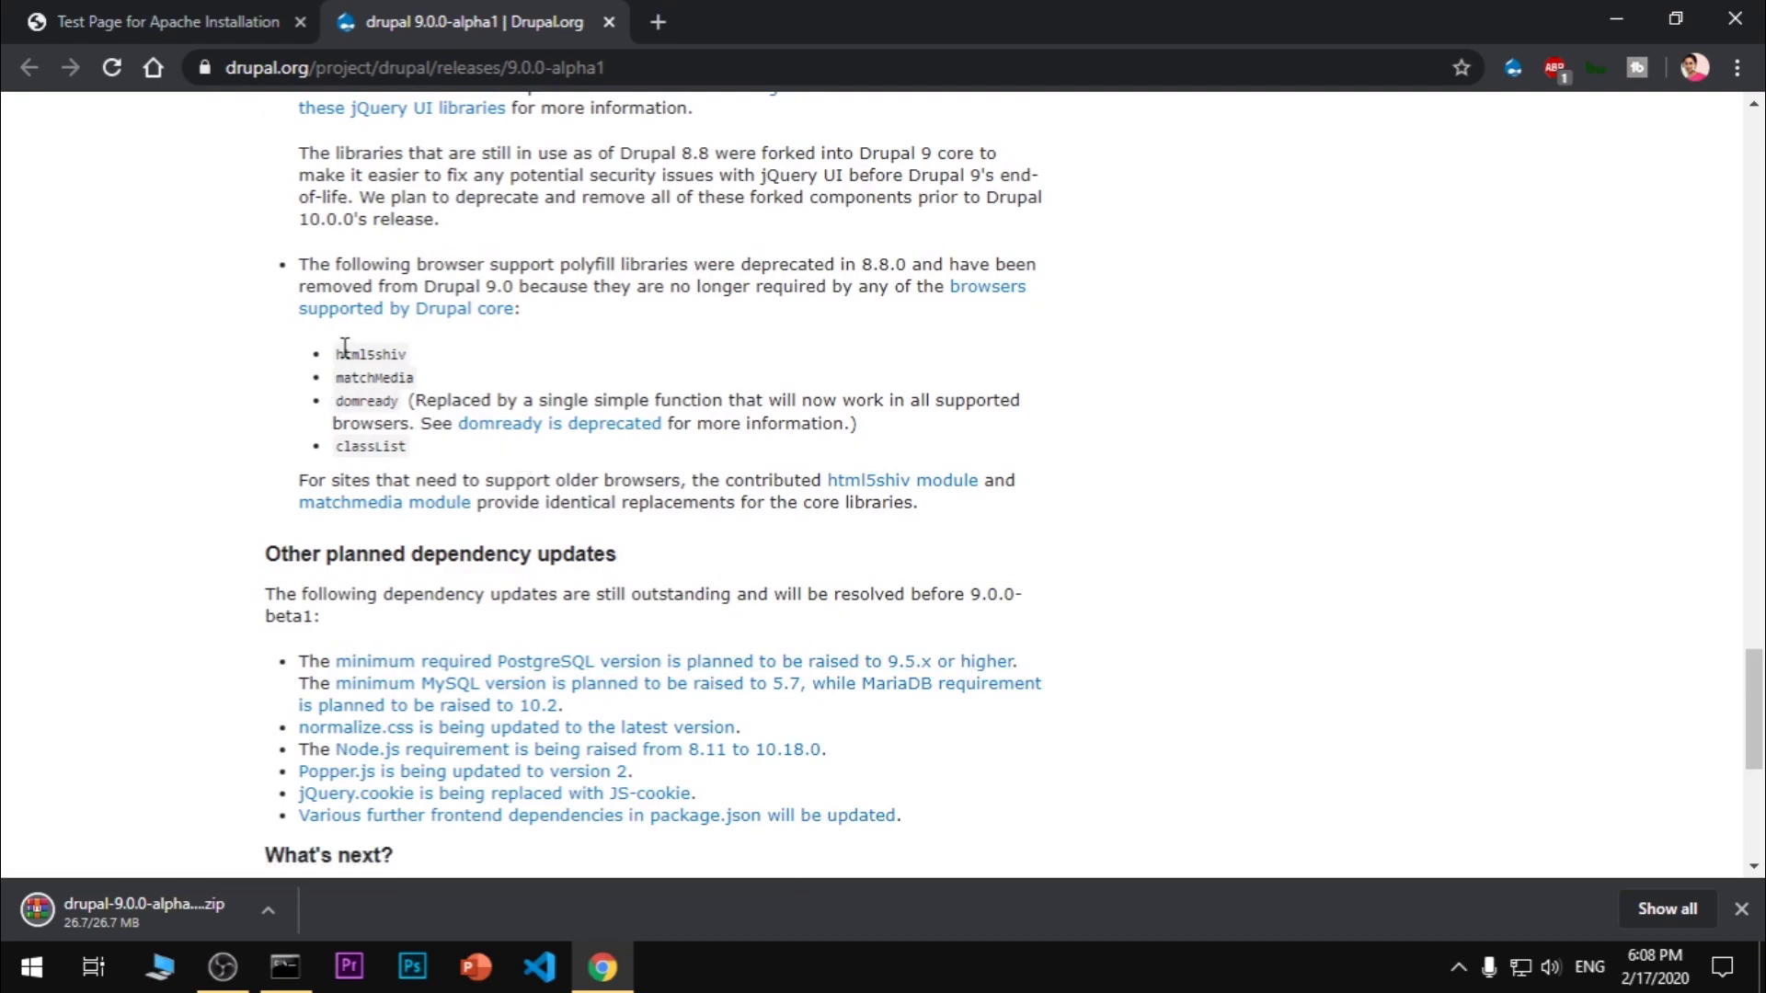
{"action": "left_click_drag", "start_coordinate": [345, 349], "coordinate": [425, 448]}
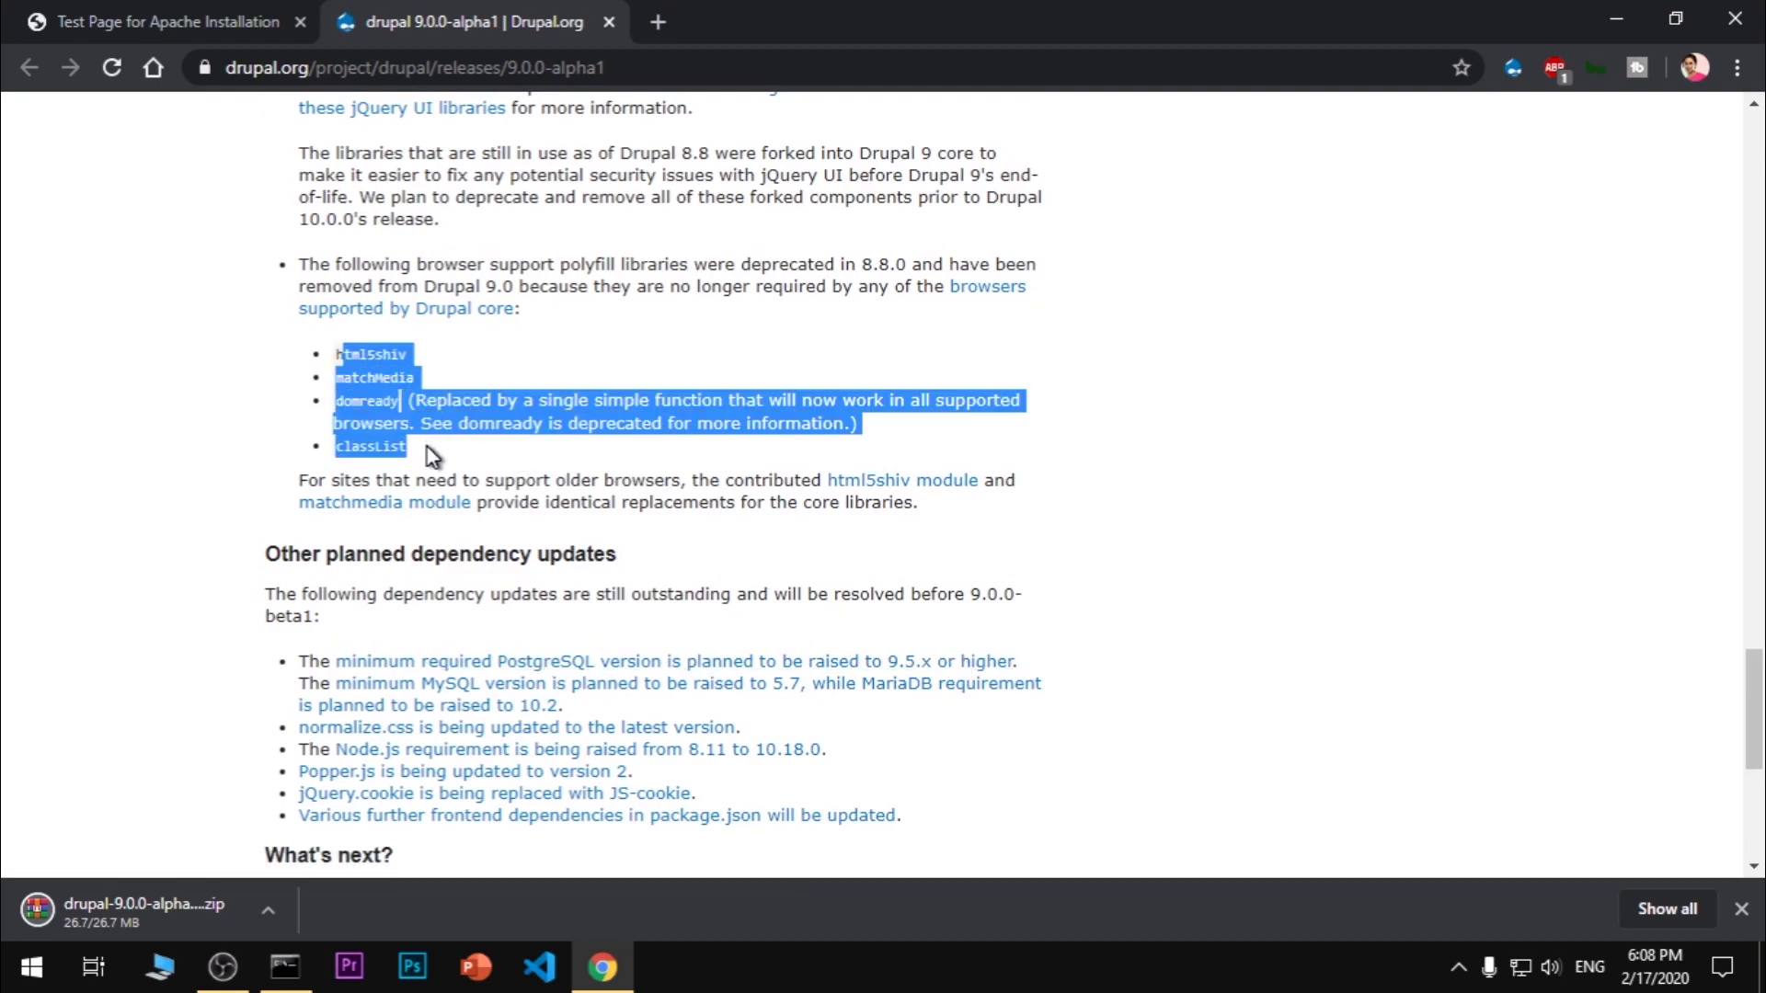
{"action": "left_click", "coordinate": [433, 455]}
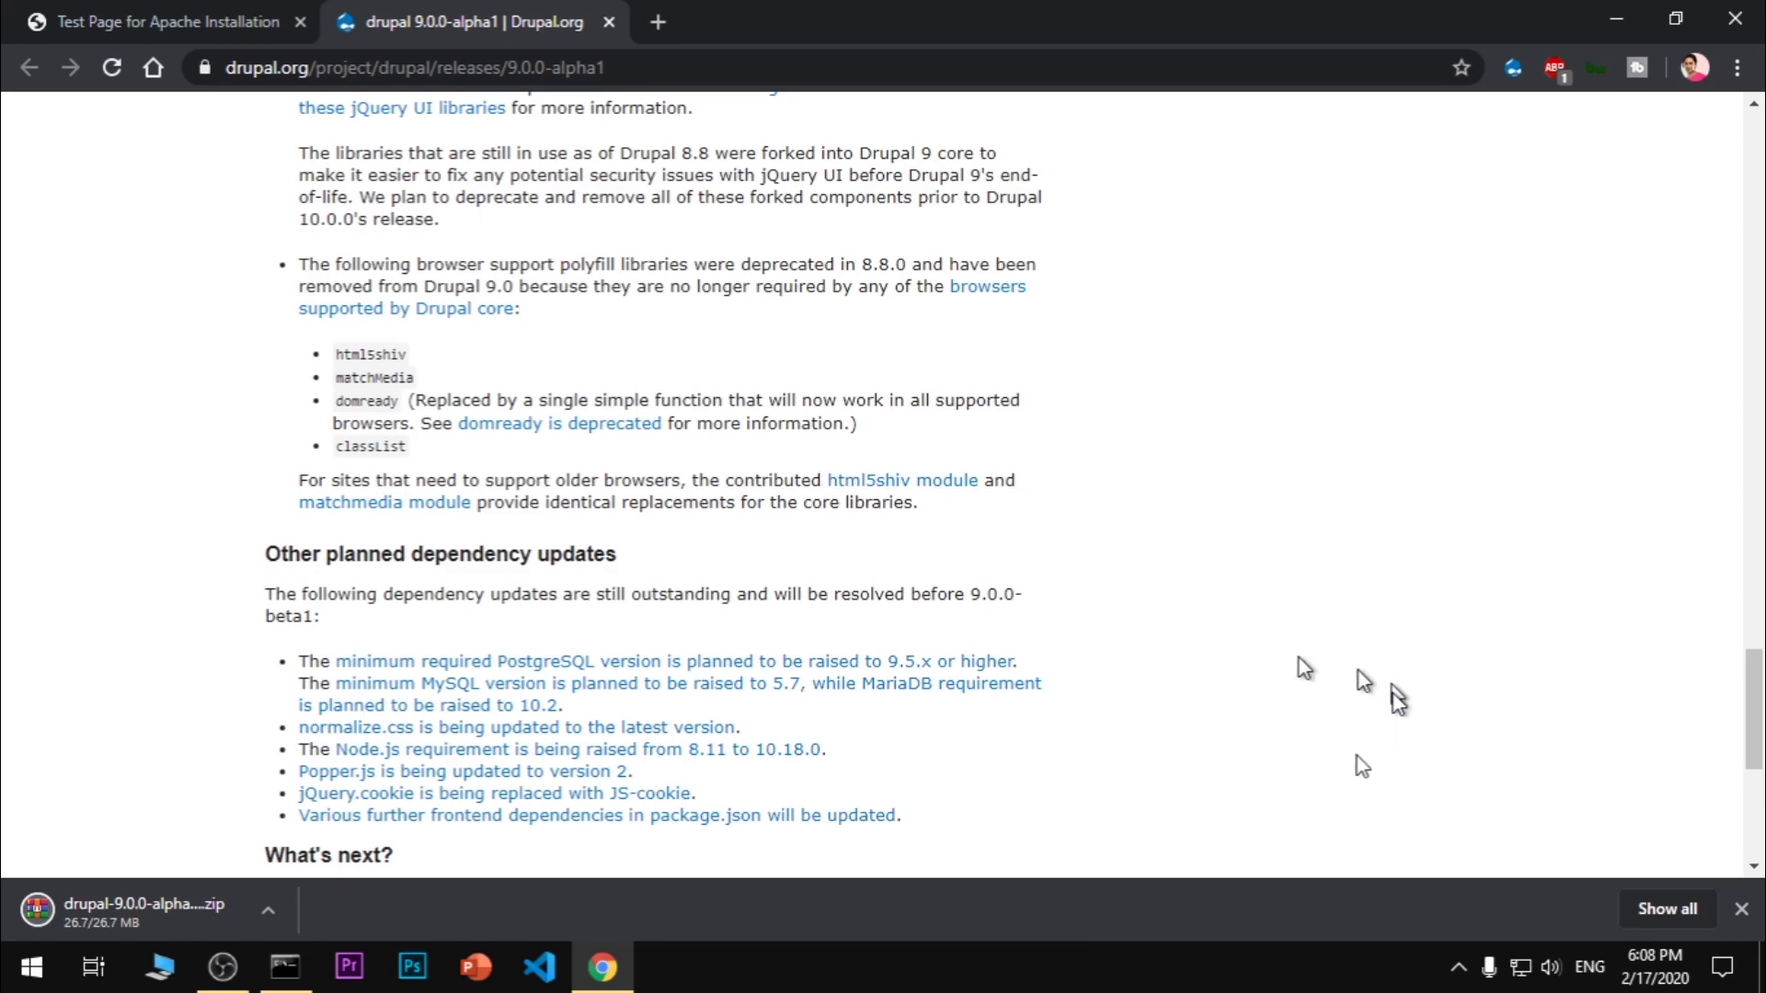
{"action": "scroll", "coordinate": [1314, 775], "scroll_direction": "down", "scroll_amount": 6}
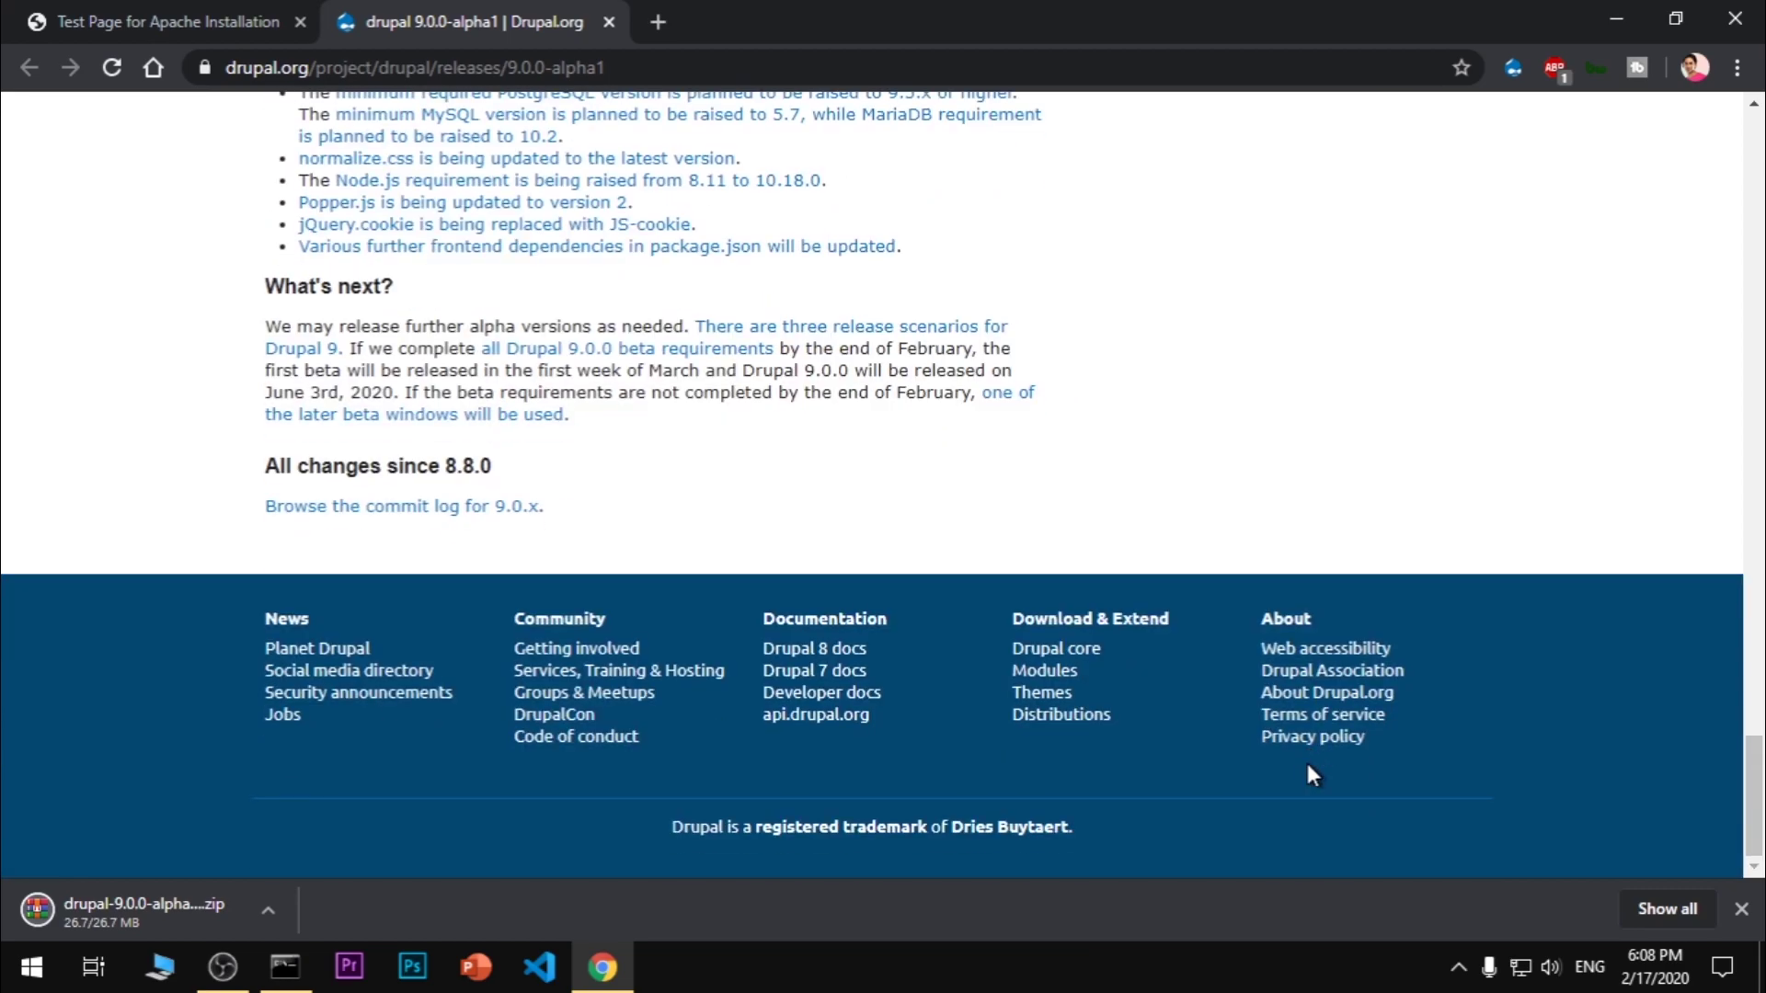
{"action": "scroll", "coordinate": [1307, 764], "scroll_direction": "up", "scroll_amount": 20}
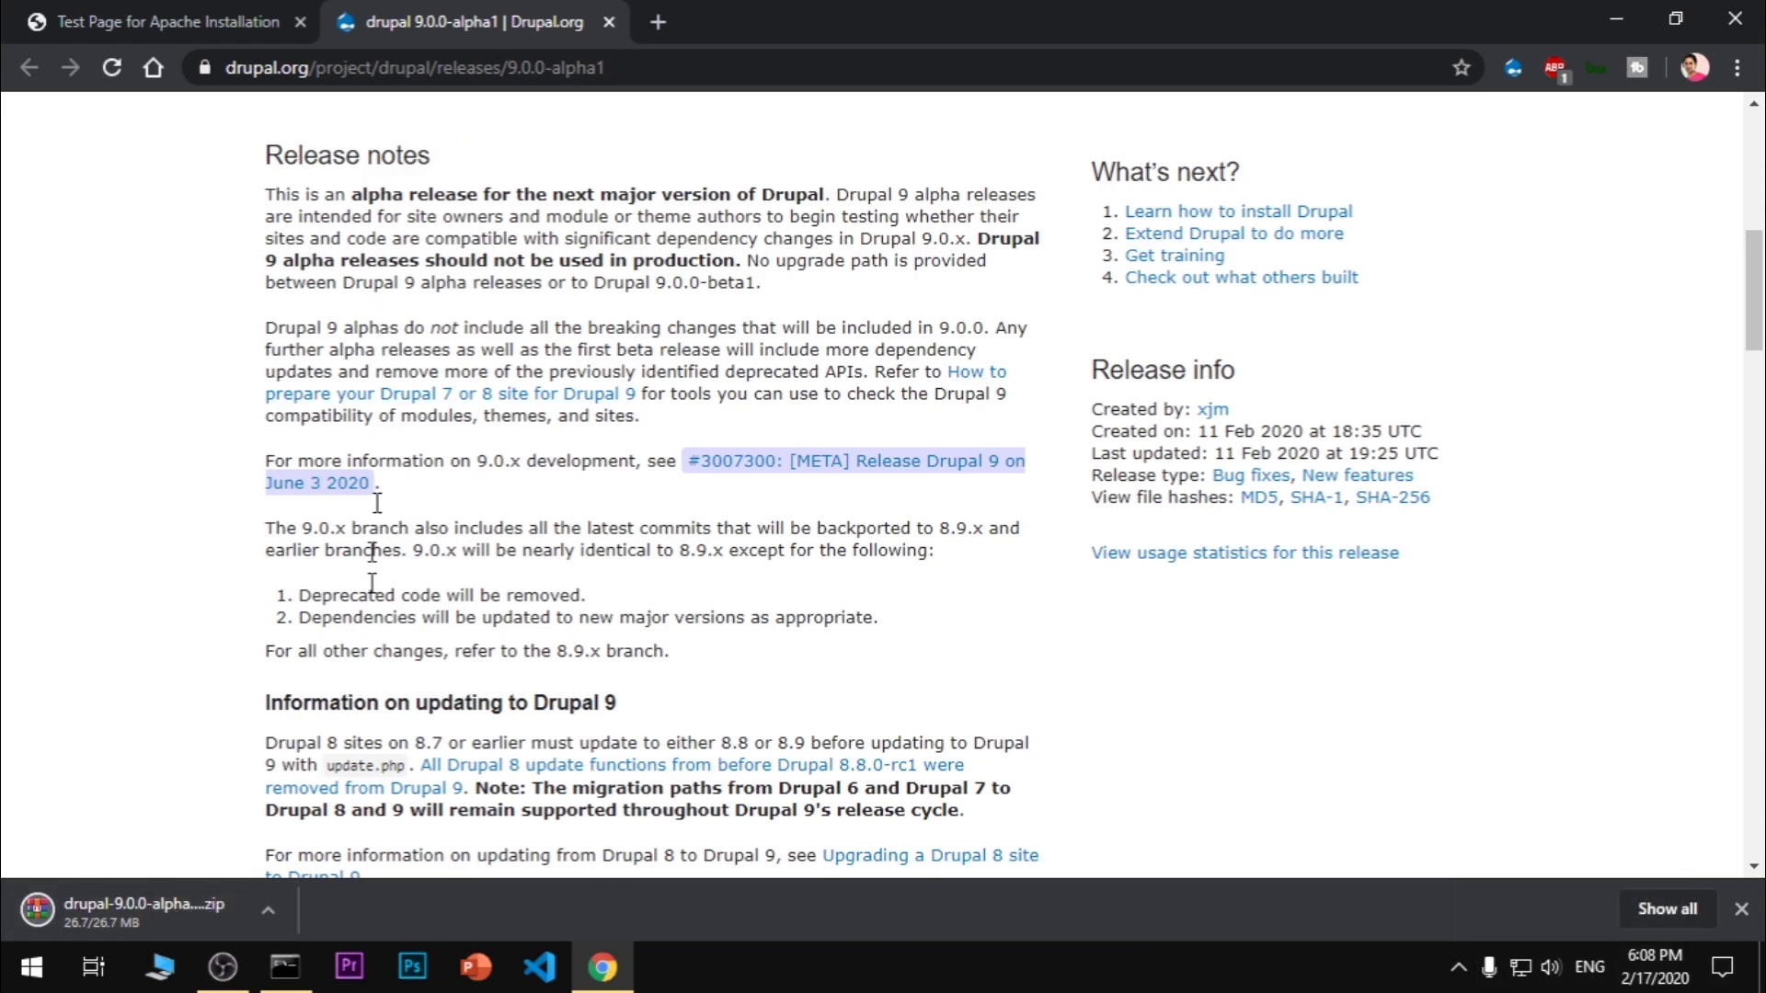
In Downloads, extract the drupal zip to a drupal-9.0.0-alpha1 folder
{"action": "left_click", "coordinate": [267, 908]}
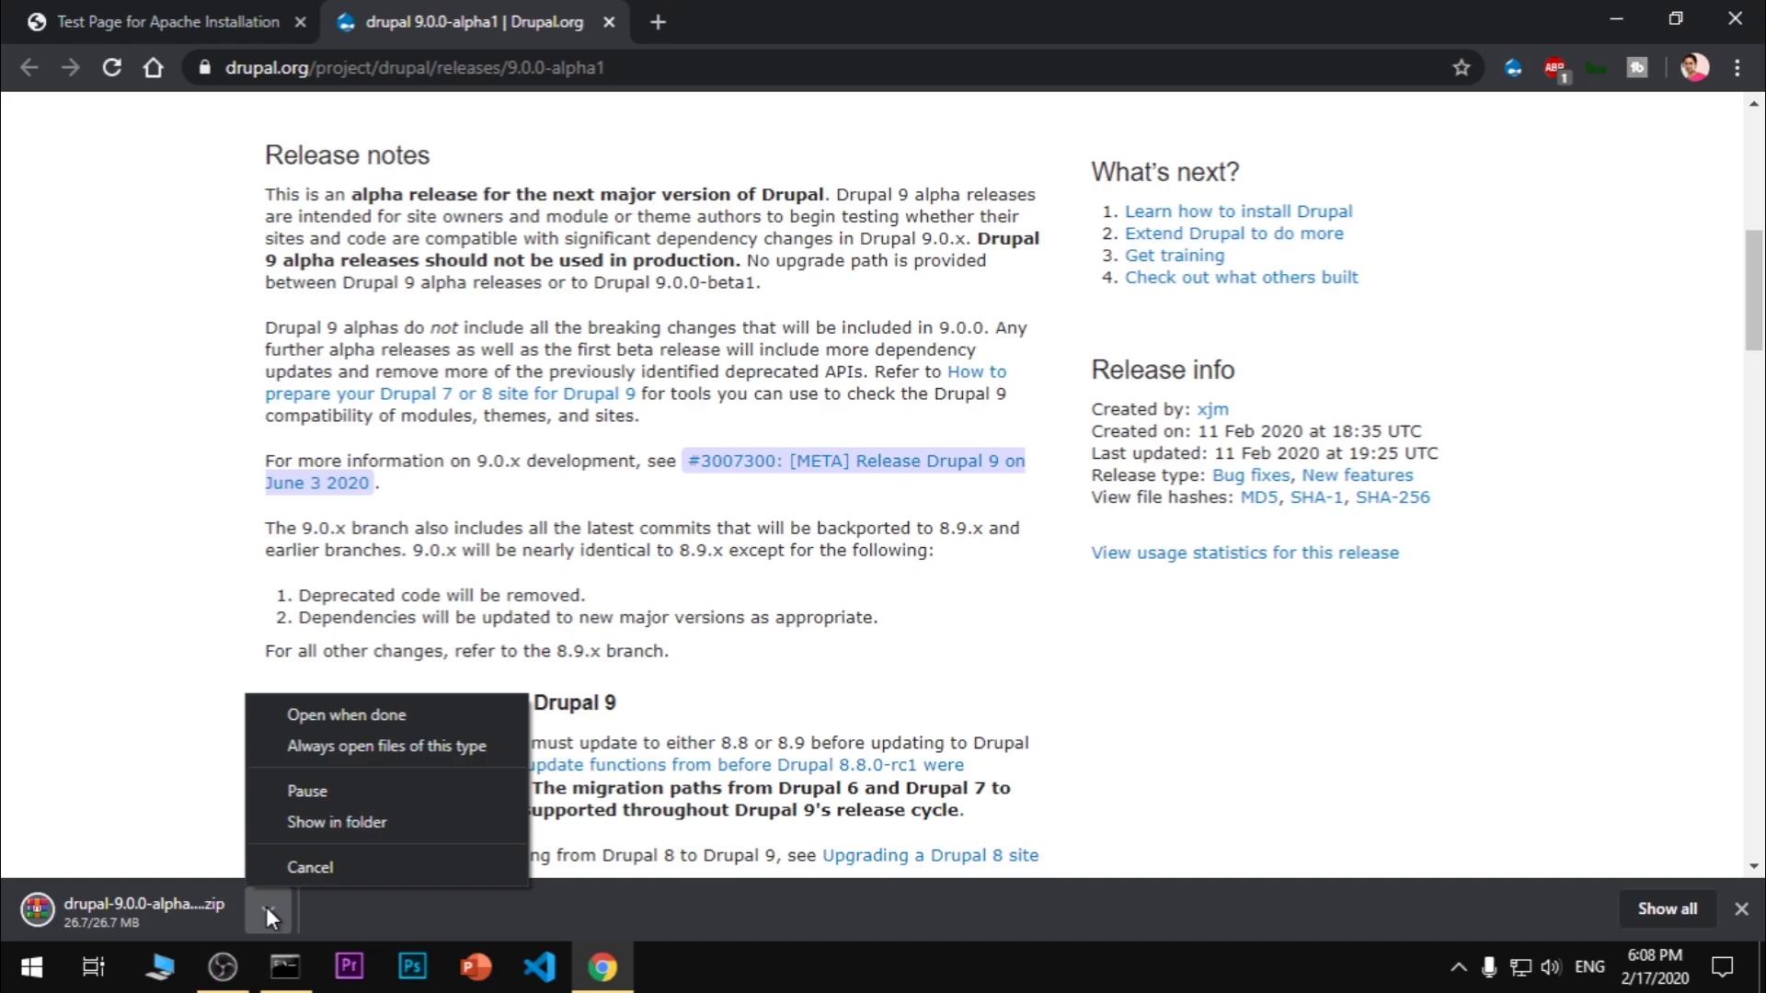
{"action": "left_click", "coordinate": [300, 833]}
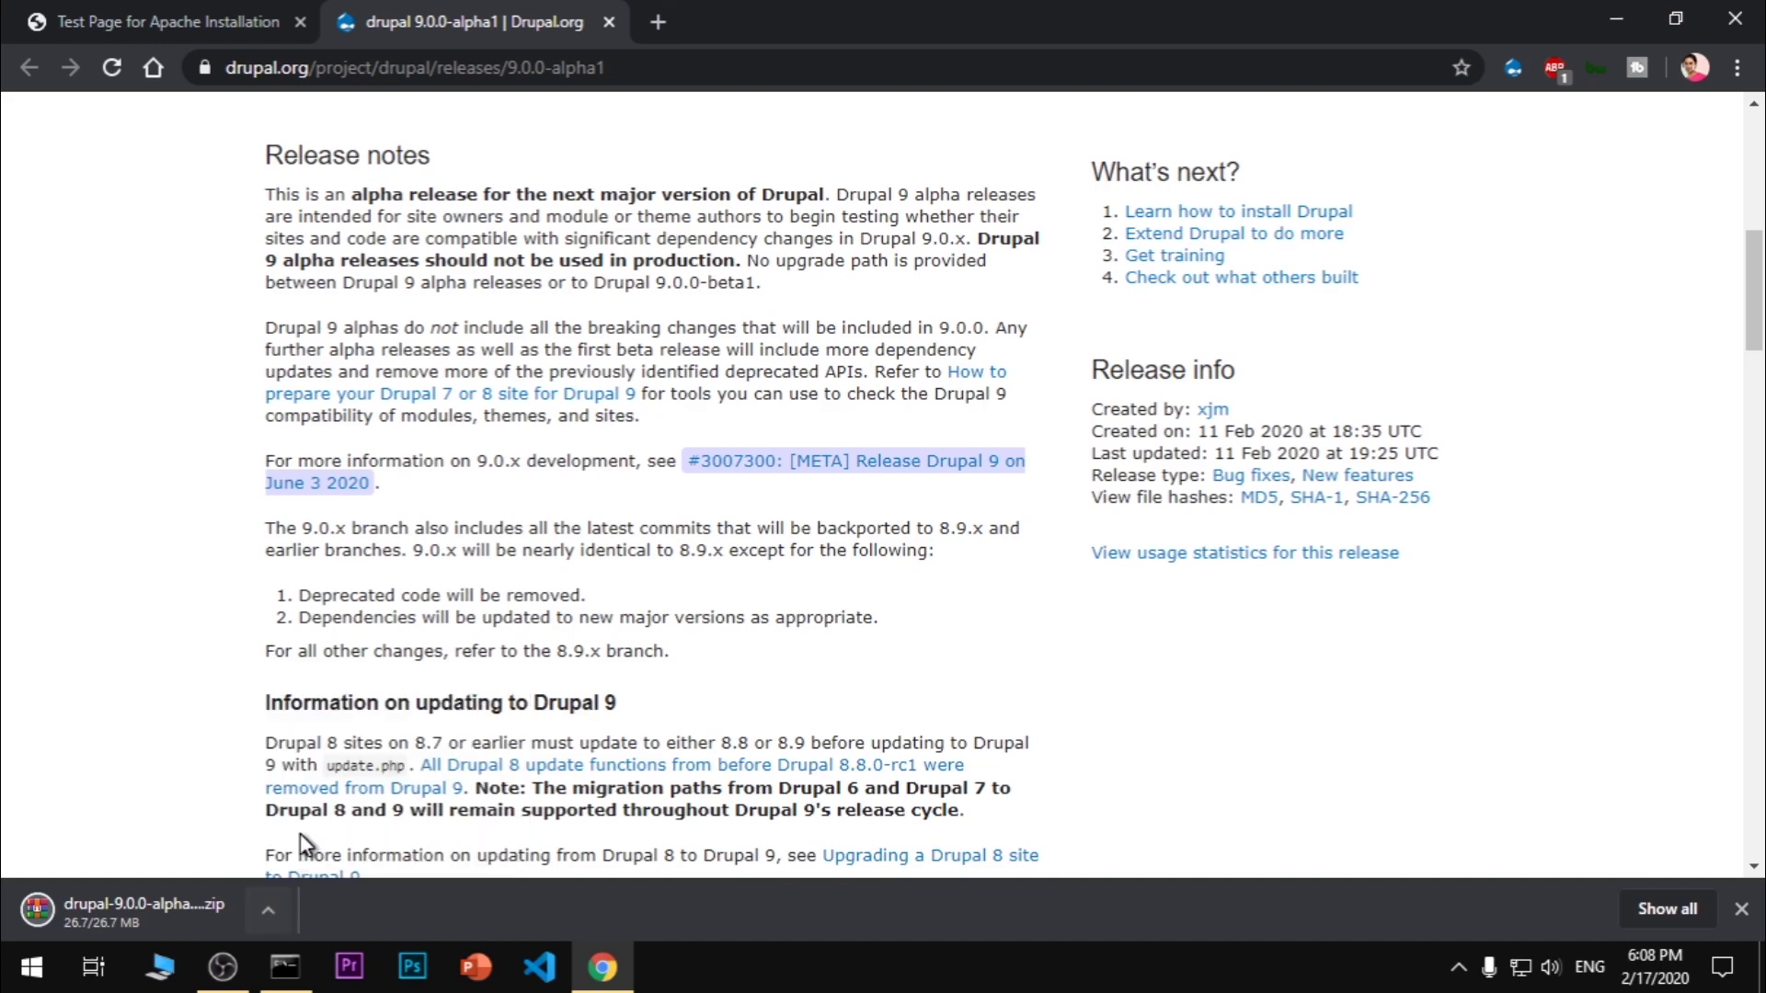
{"action": "left_click", "coordinate": [162, 982]}
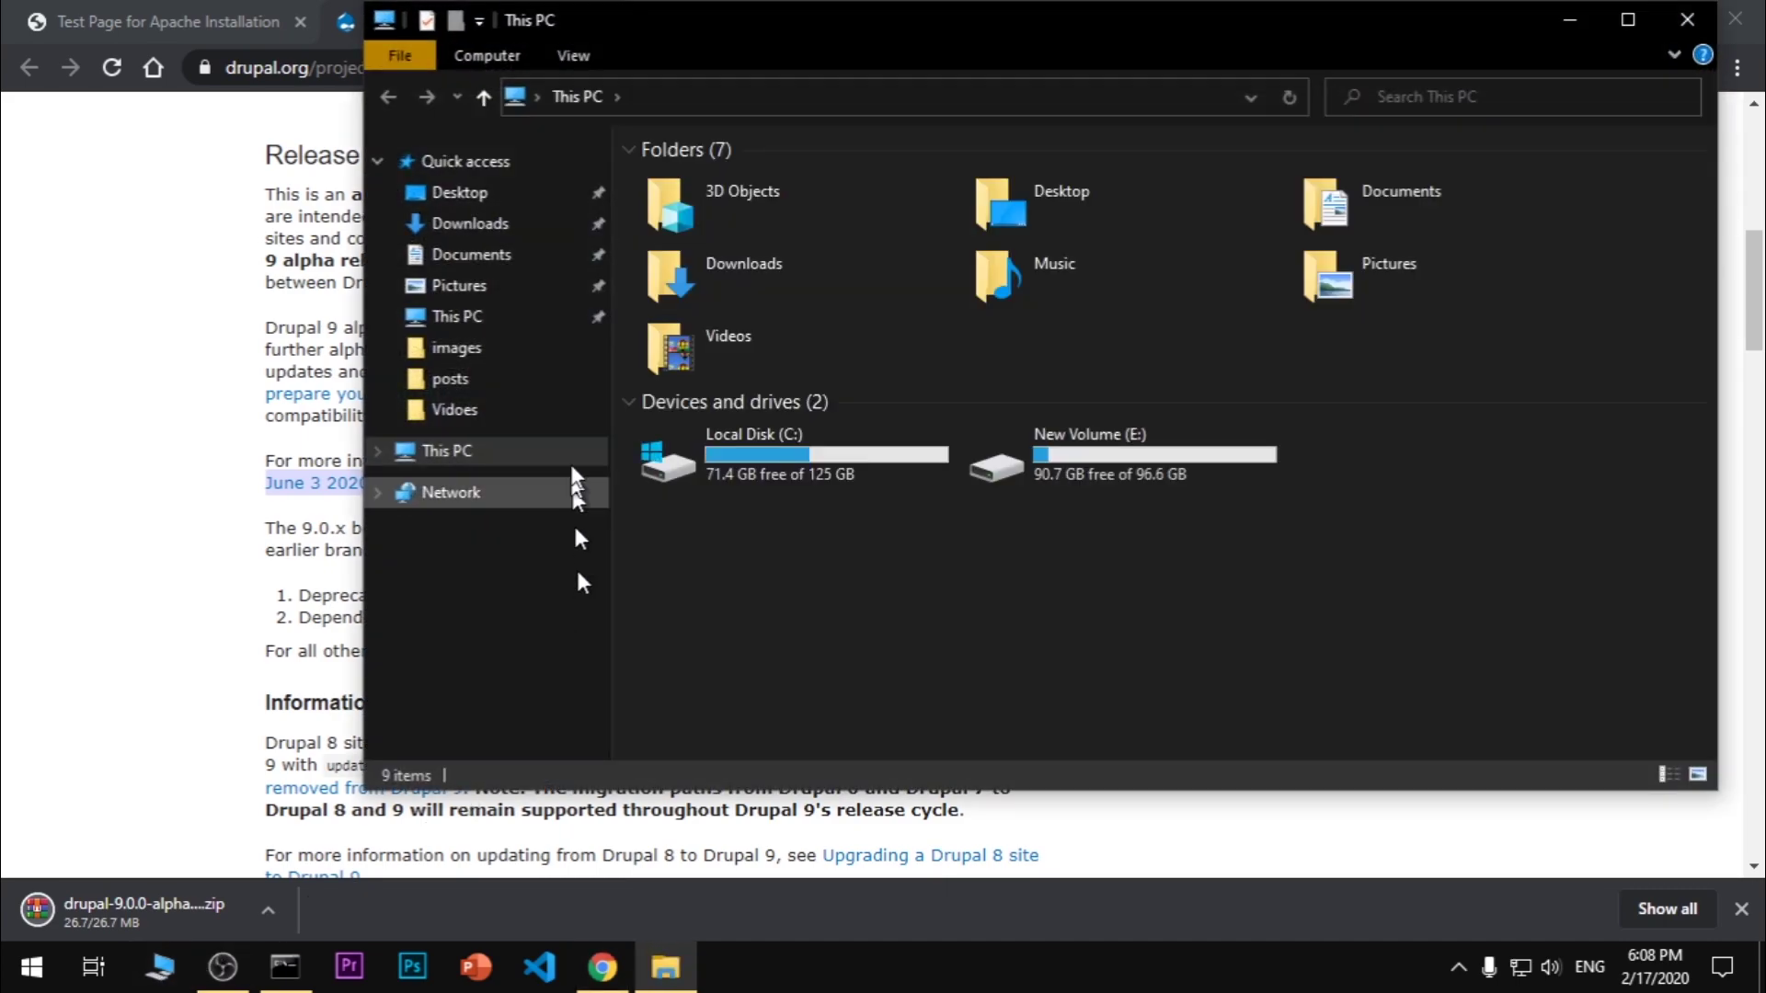
{"action": "left_click", "coordinate": [685, 248]}
{"action": "double_click", "coordinate": [684, 248]}
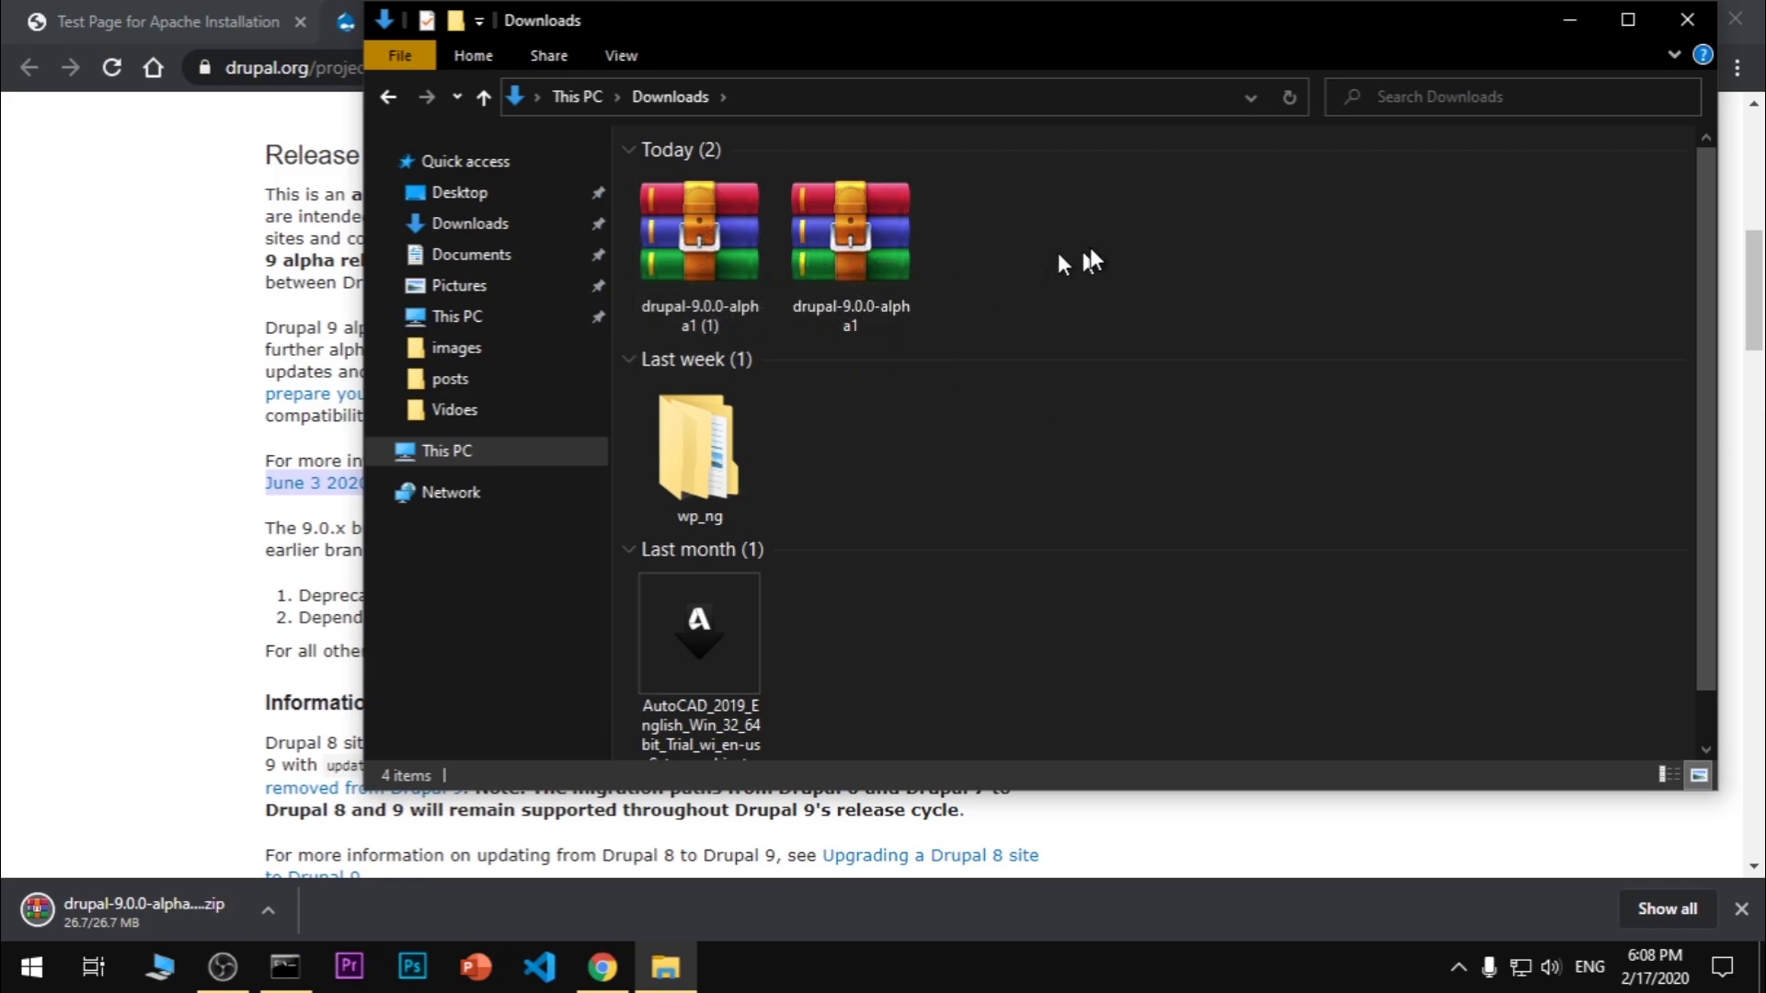
{"action": "right_click", "coordinate": [863, 228]}
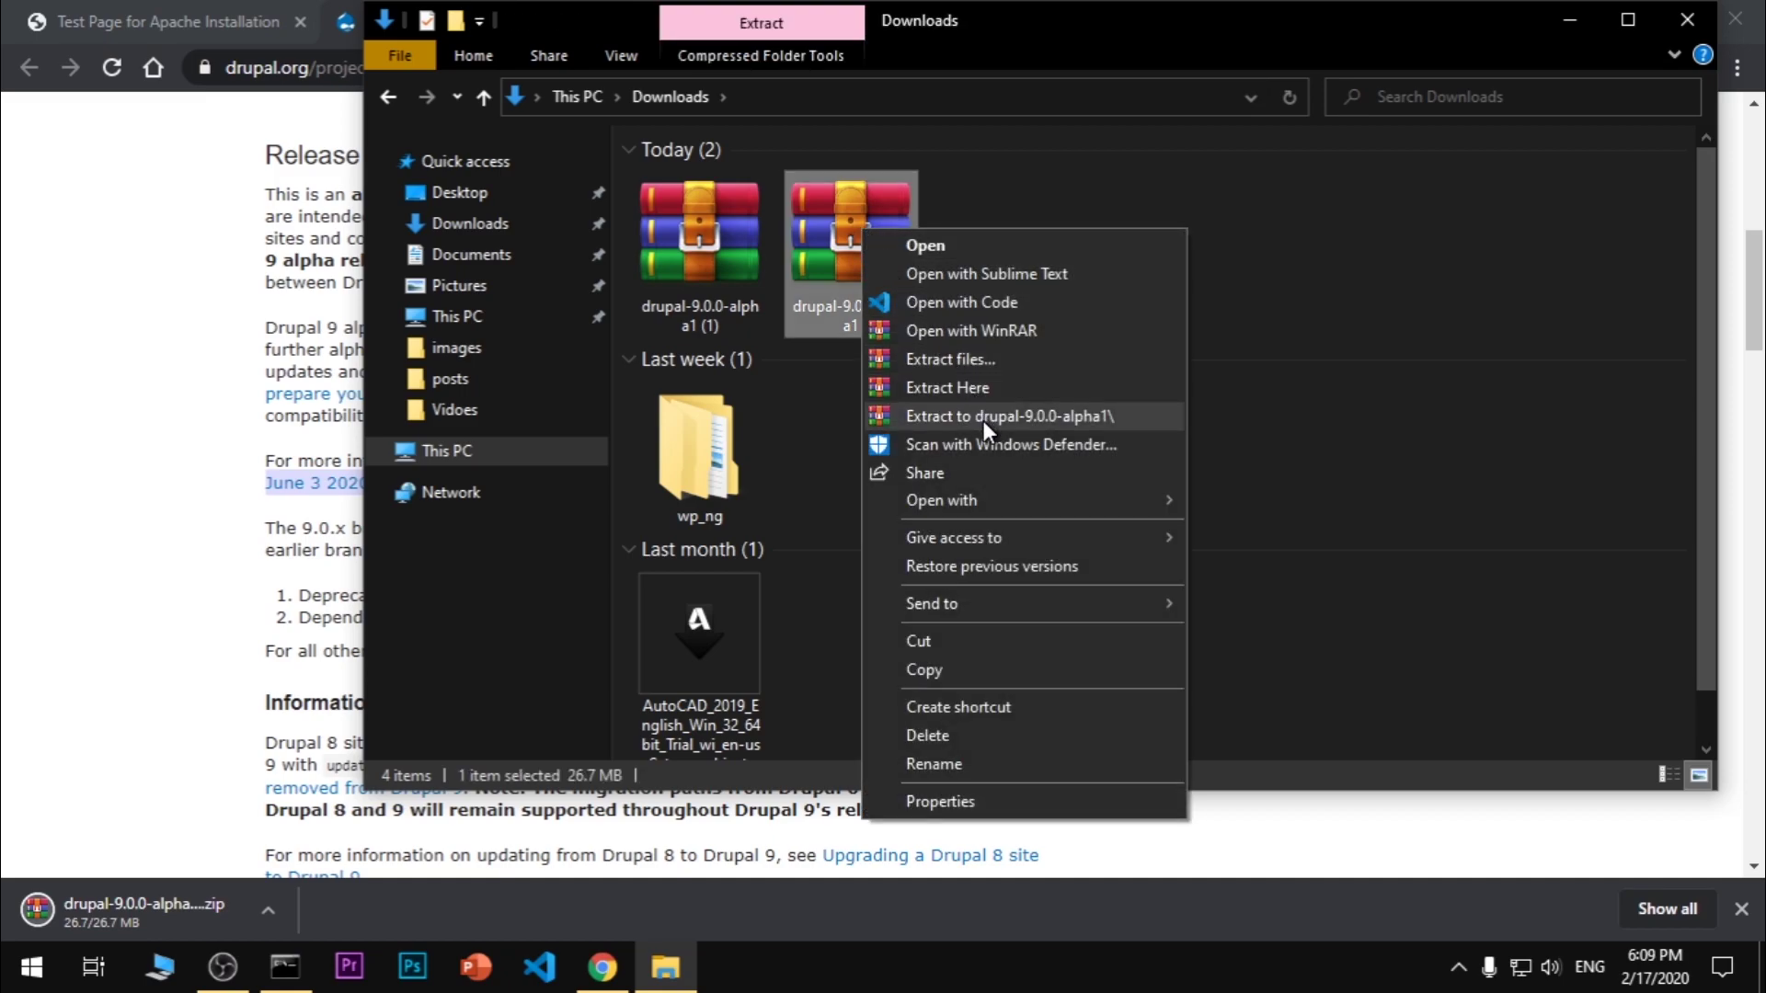
{"action": "left_click", "coordinate": [1060, 416]}
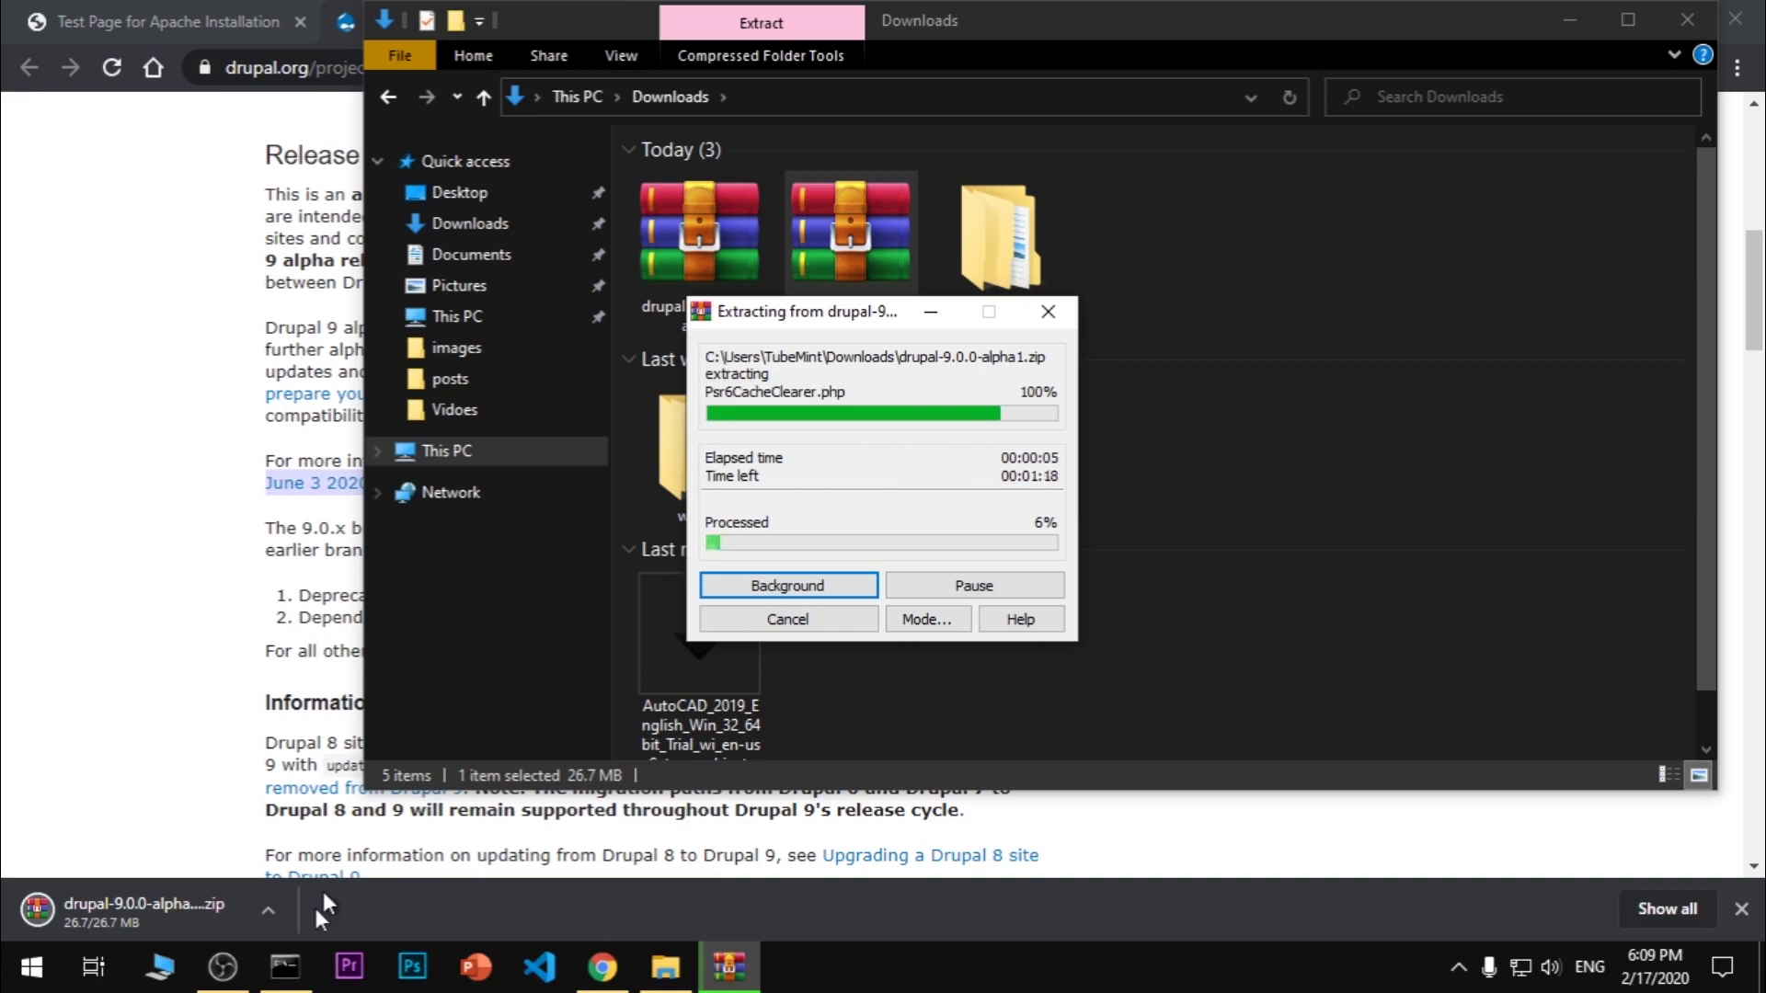
Check the PHP 7.4.2 version output in Command Prompt, then minimize it
{"action": "left_click", "coordinate": [285, 966]}
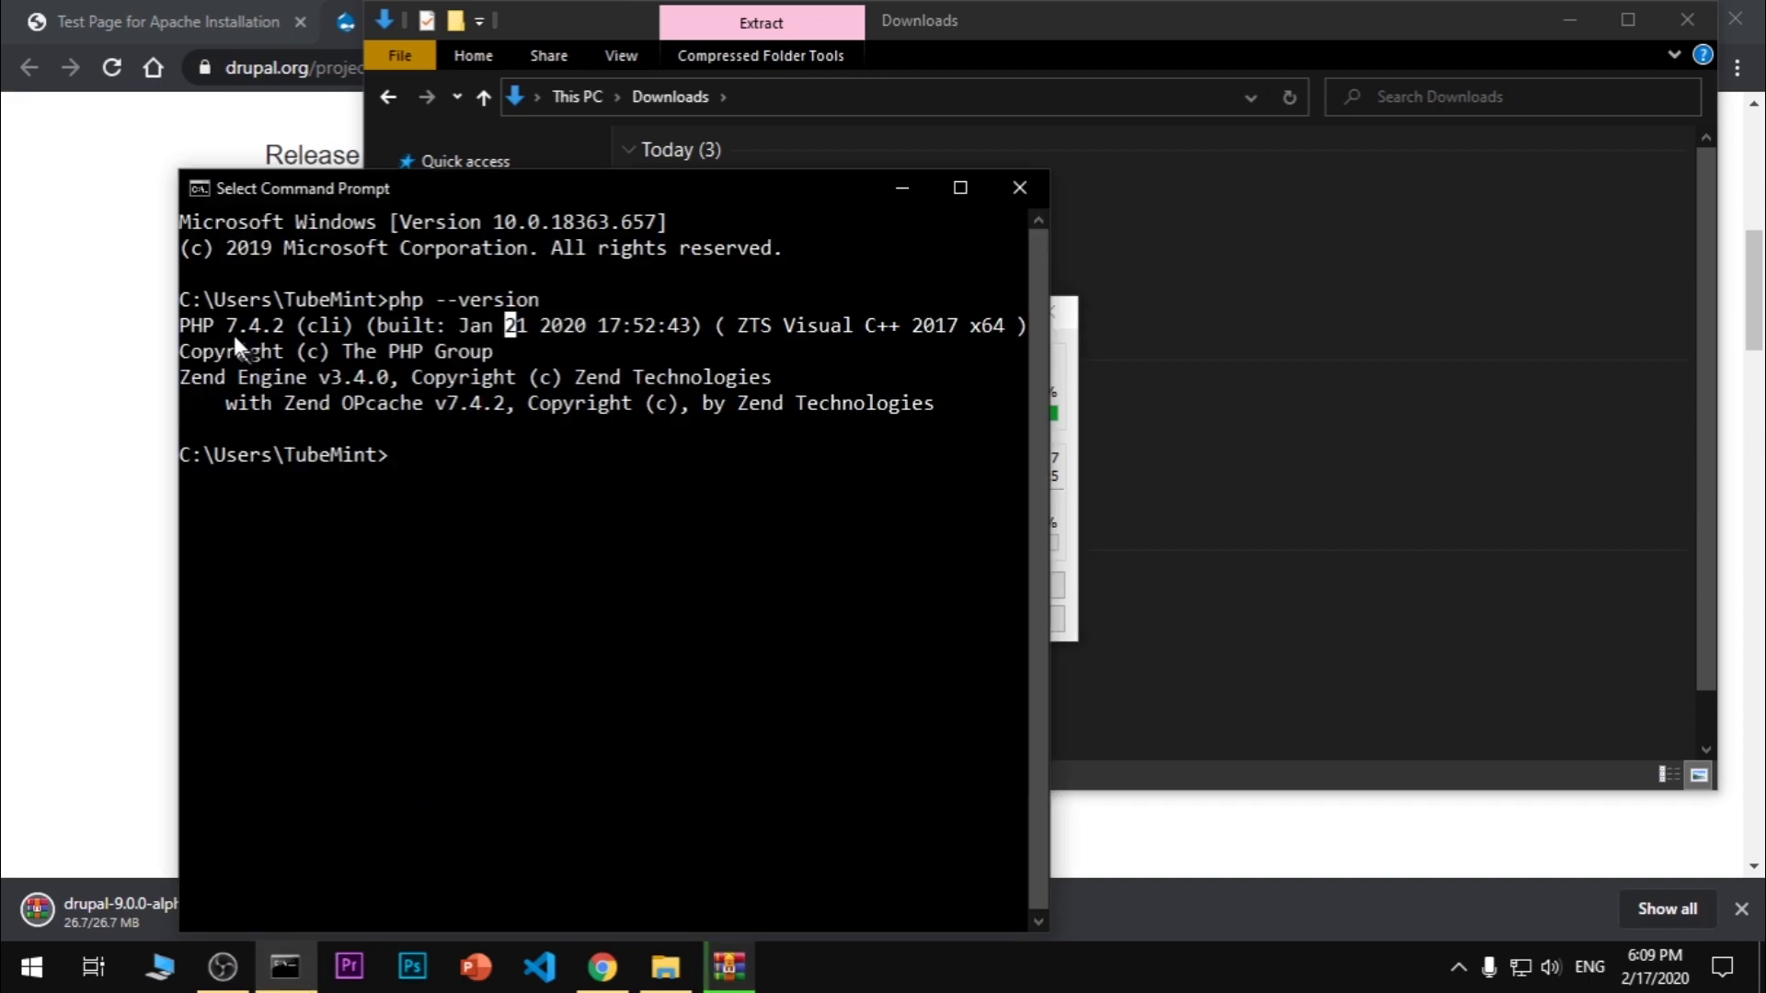
{"action": "left_click_drag", "start_coordinate": [230, 329], "coordinate": [417, 351]}
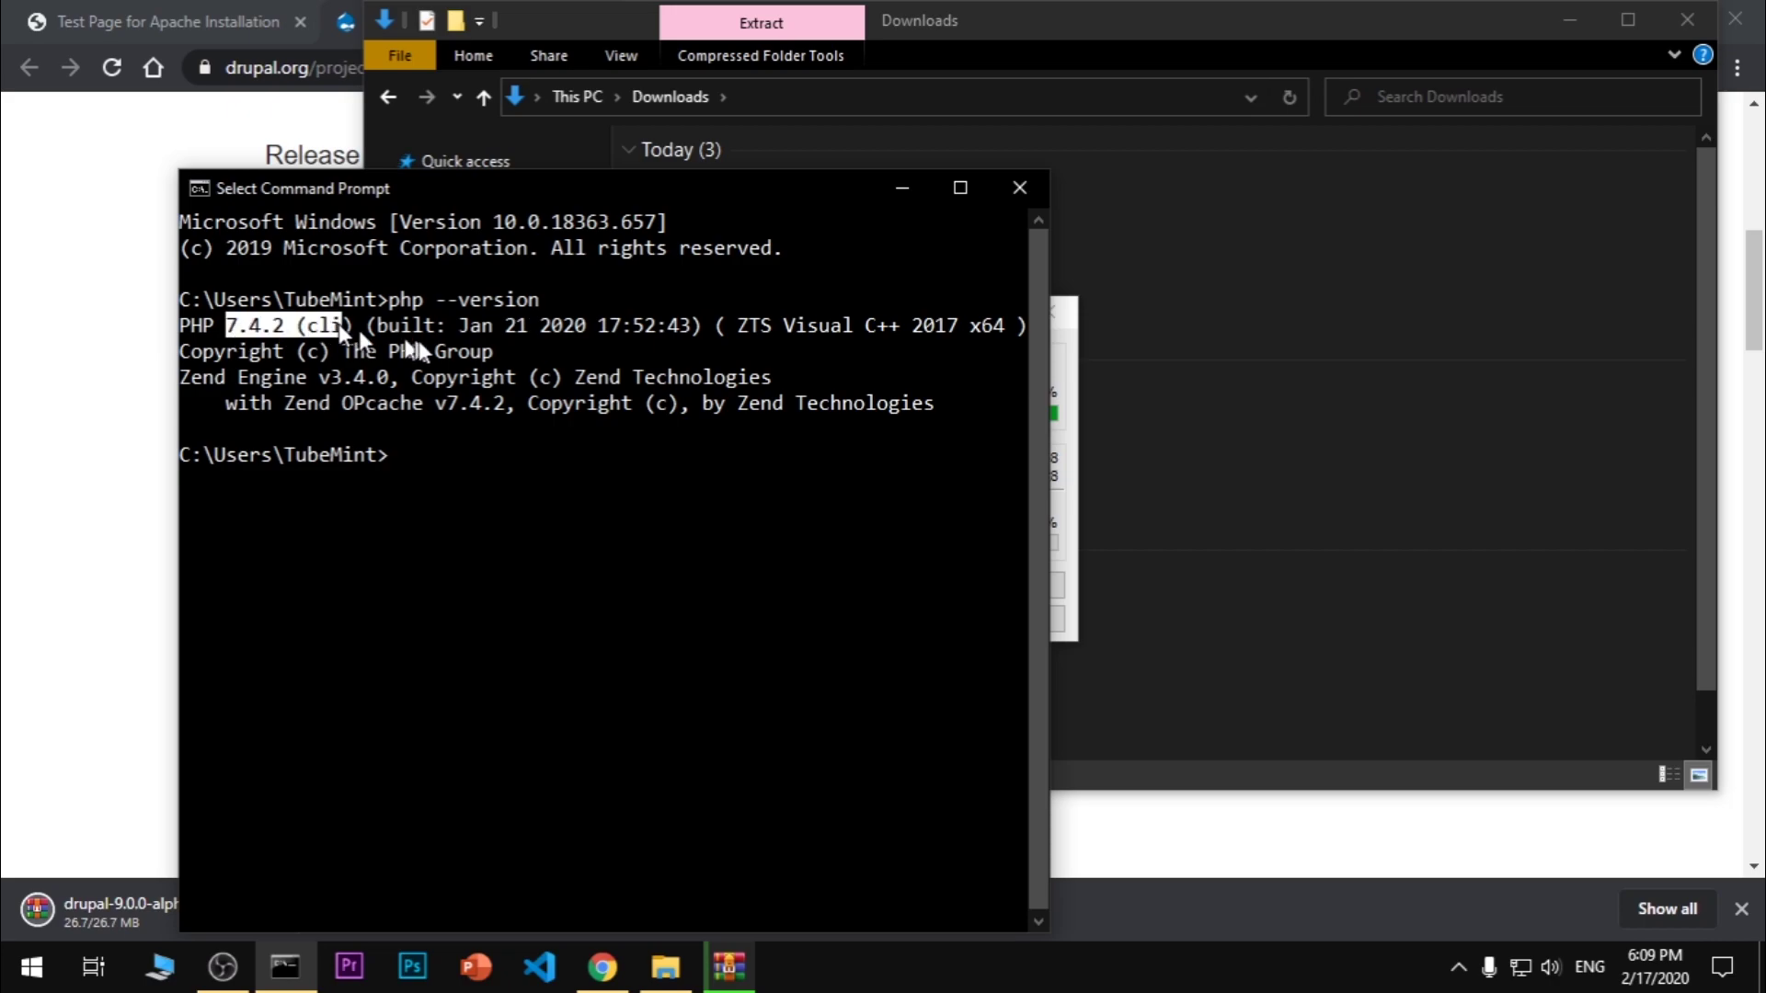
{"action": "left_click", "coordinate": [903, 188]}
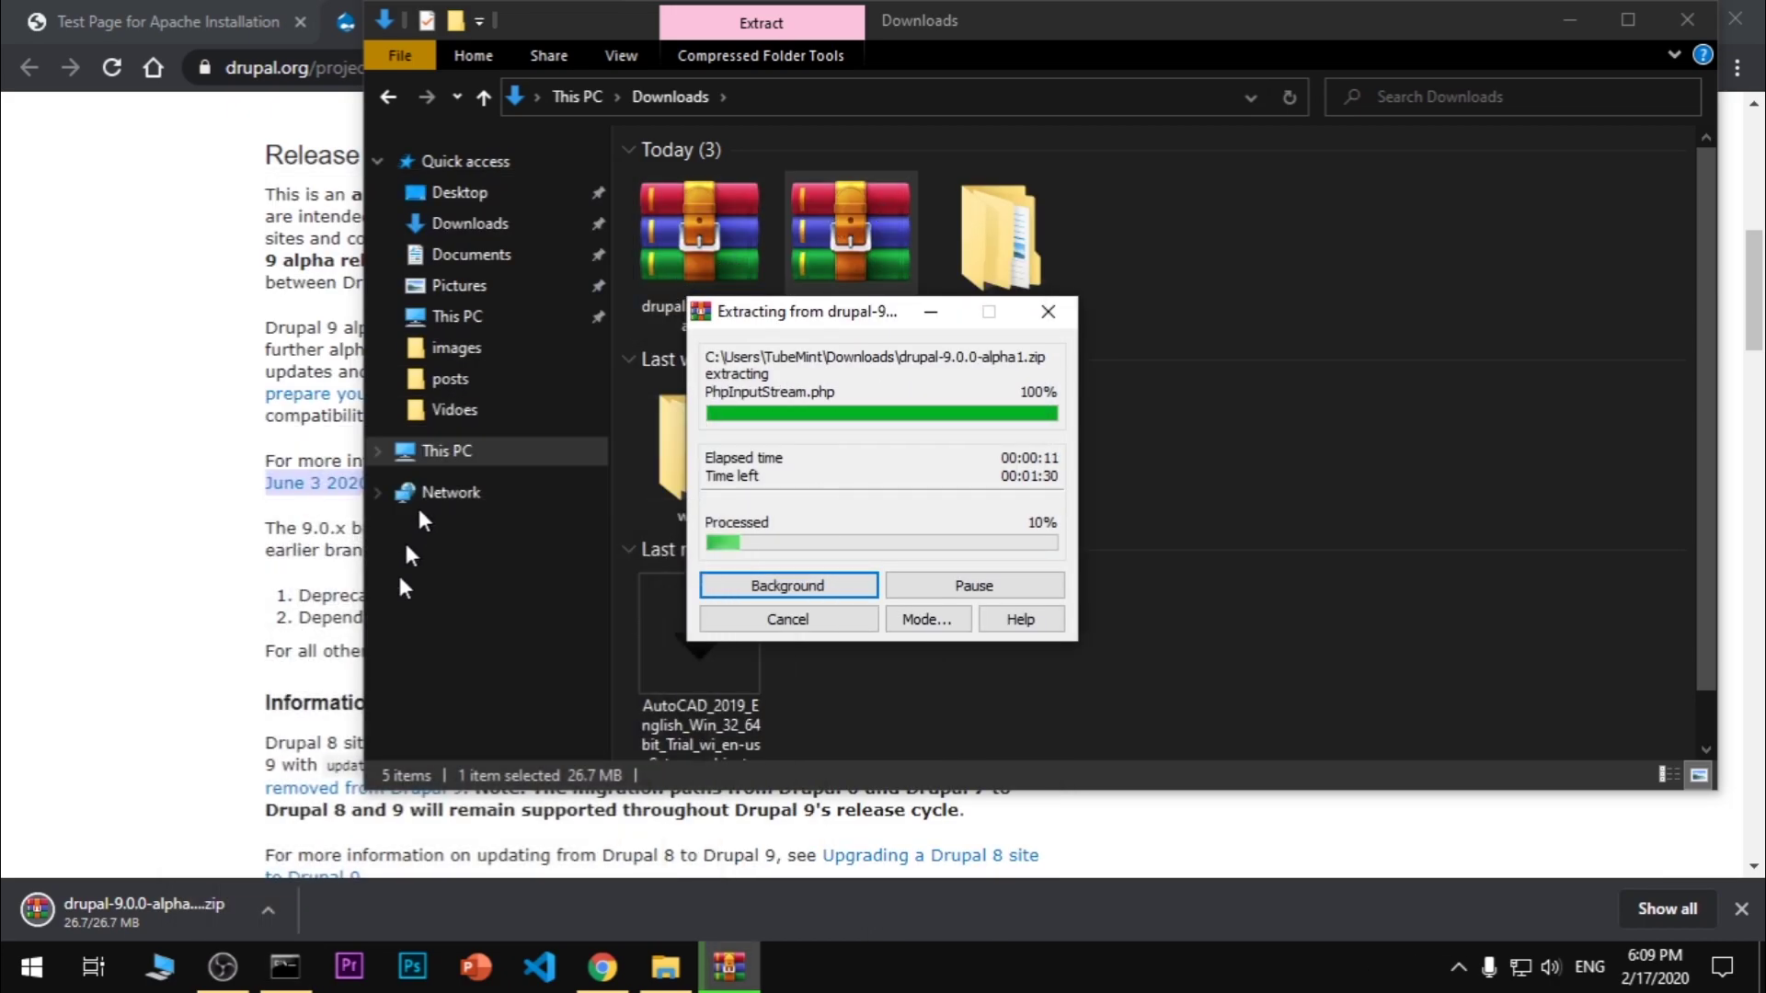
View the Apache Haus Distribution test page at localhost:8080, then return to File Explorer
{"action": "left_click", "coordinate": [196, 14]}
{"action": "left_click_drag", "start_coordinate": [524, 118], "coordinate": [1271, 361]}
{"action": "left_click", "coordinate": [1302, 513]}
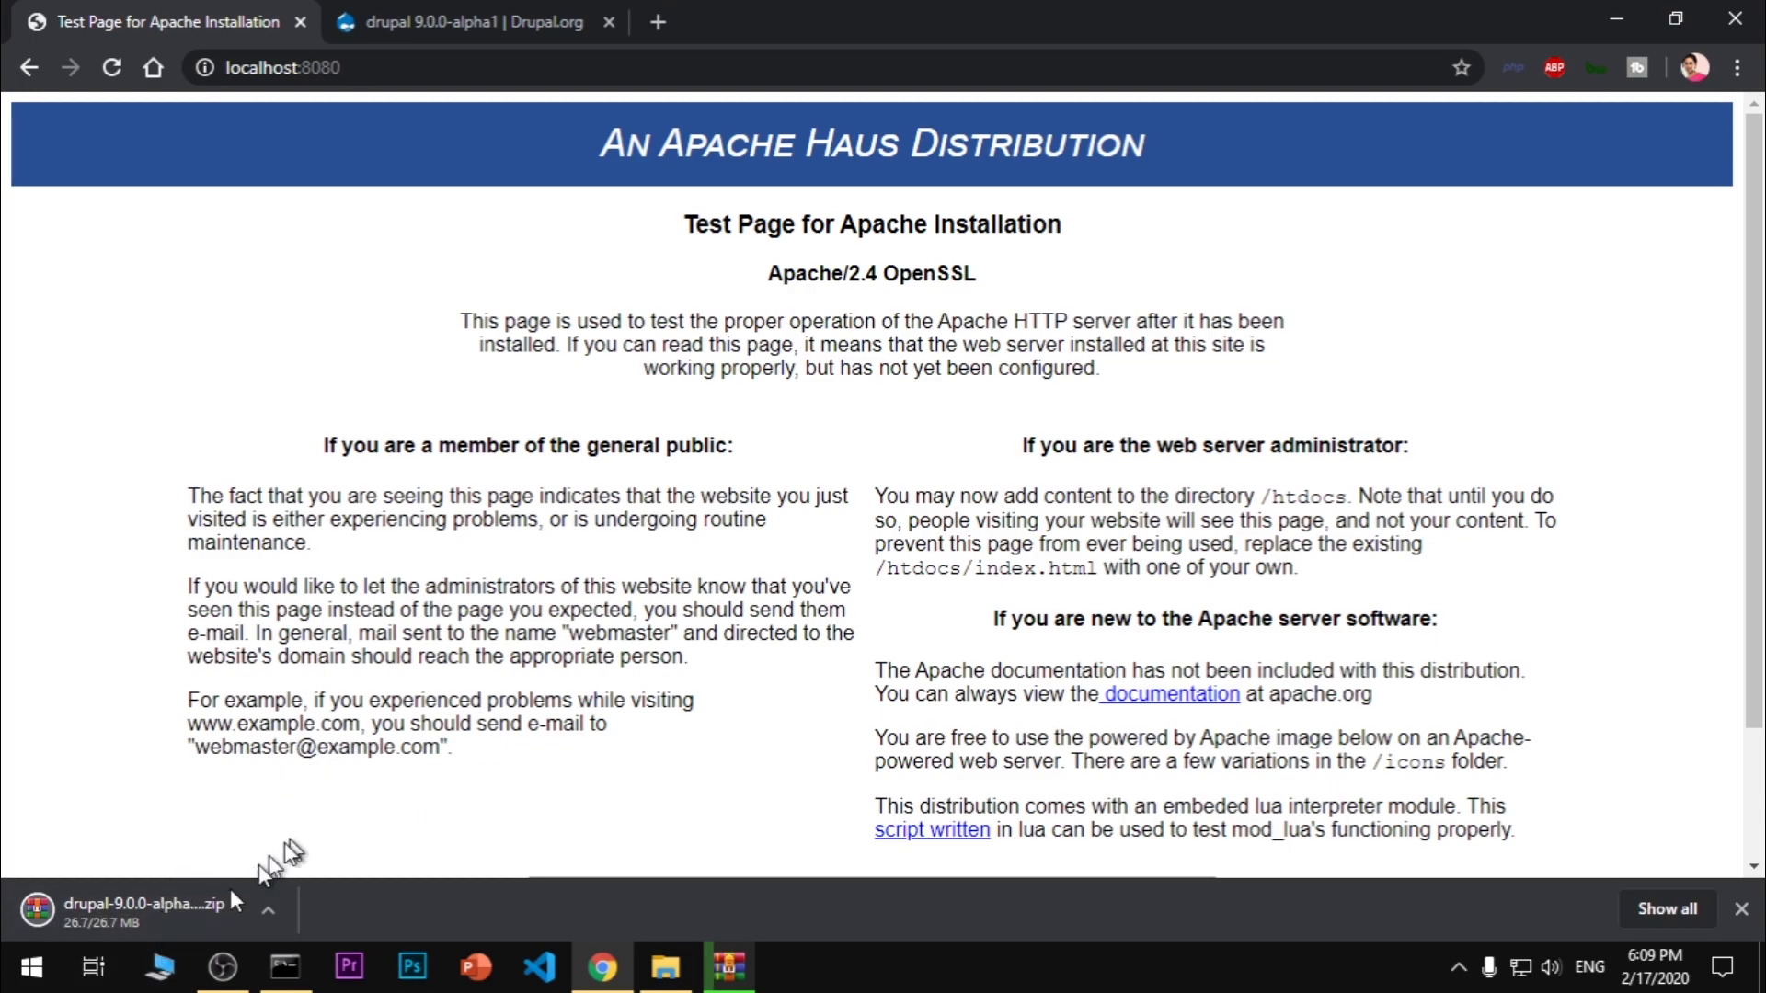
{"action": "left_click", "coordinate": [164, 968]}
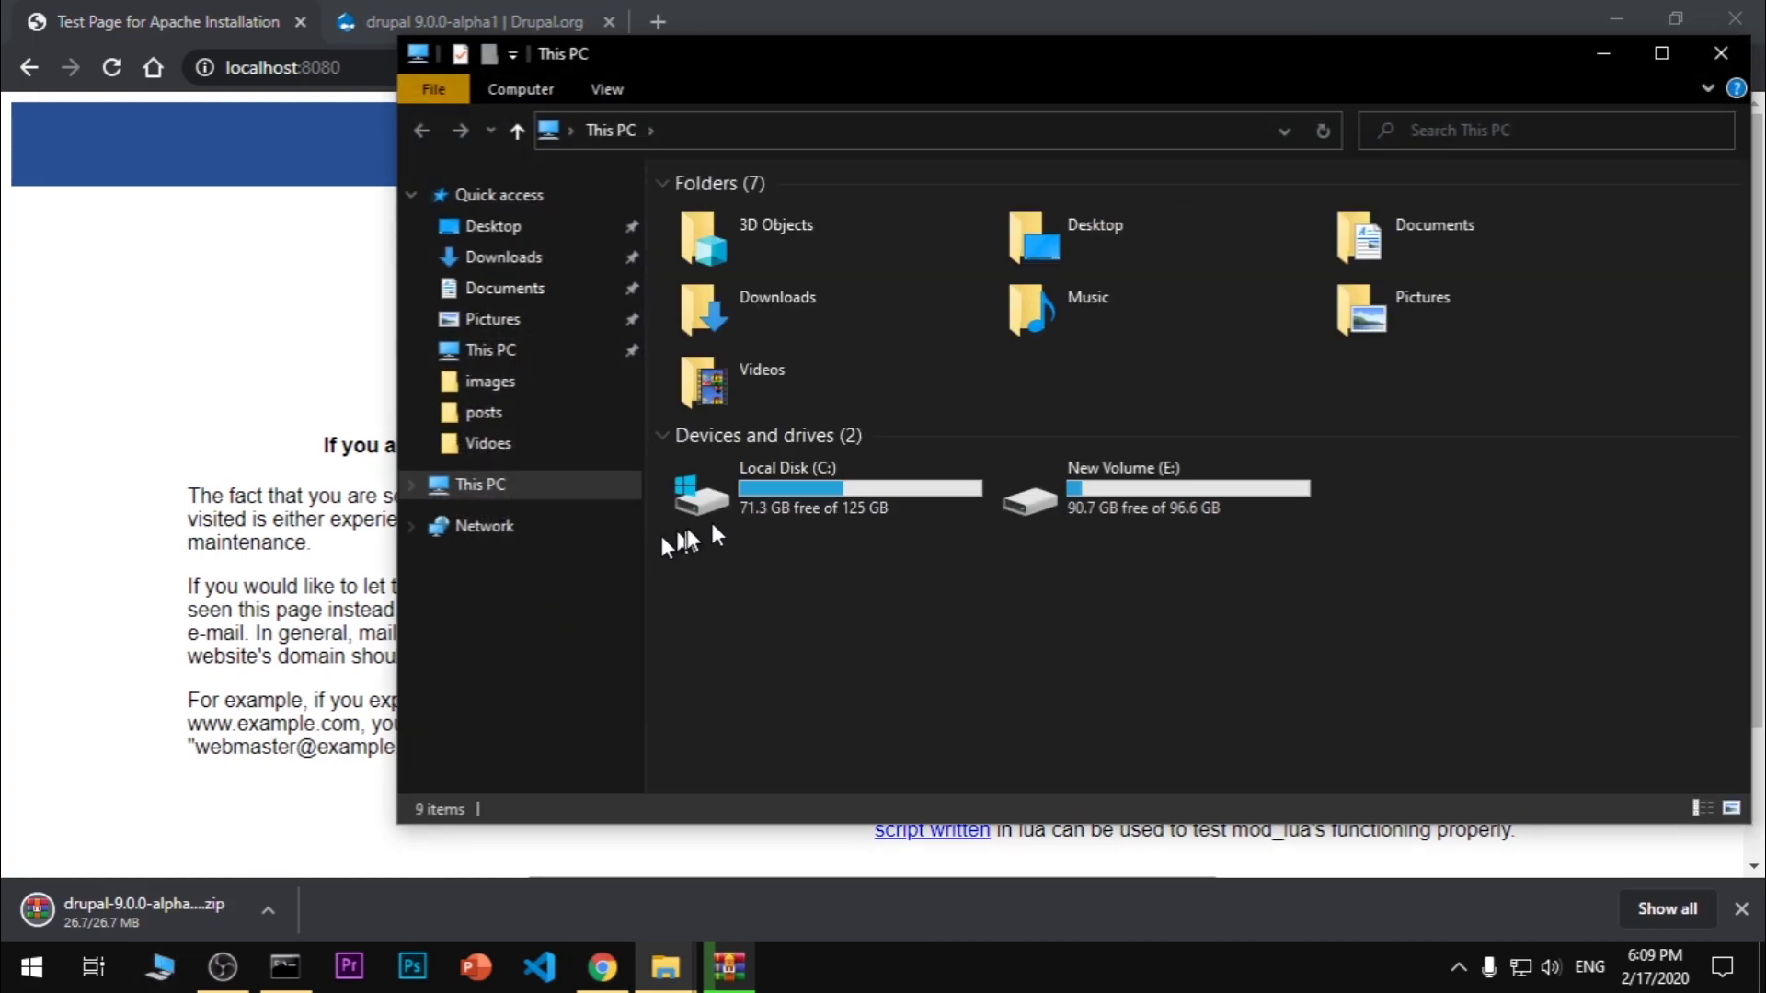
Open the htdocs folder at C:\tools\Apache24\htdocs
{"action": "double_click", "coordinate": [786, 500]}
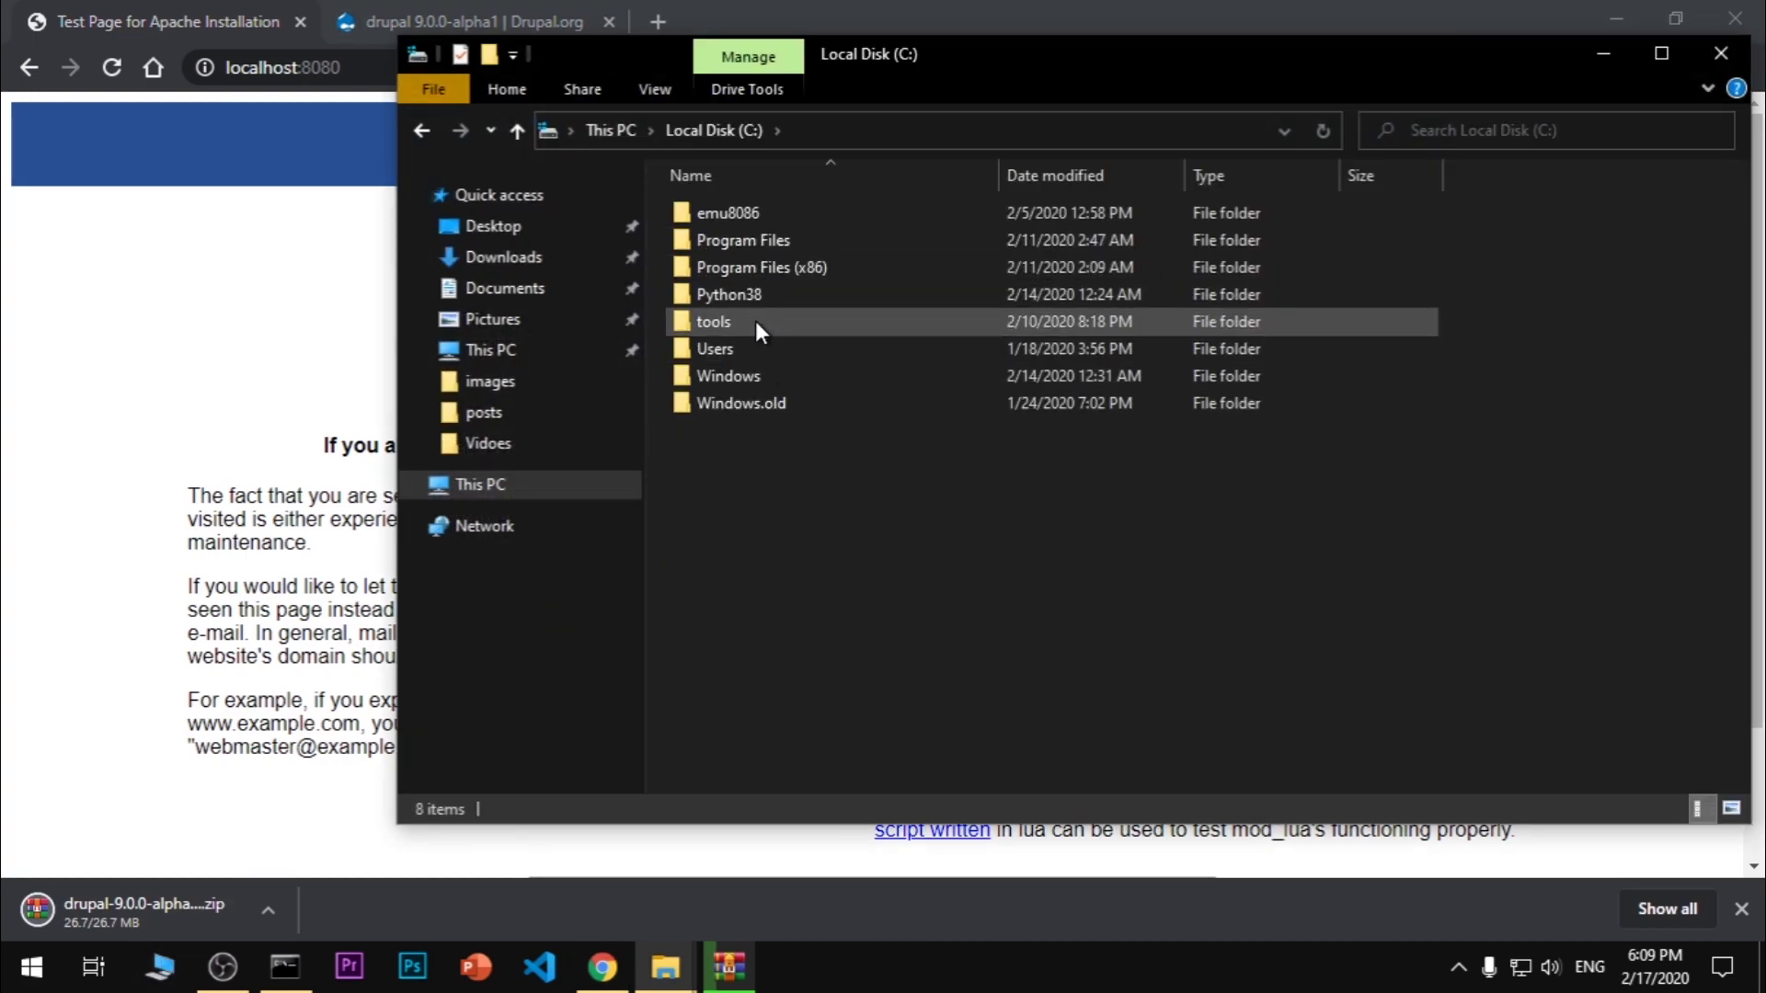
{"action": "double_click", "coordinate": [756, 323]}
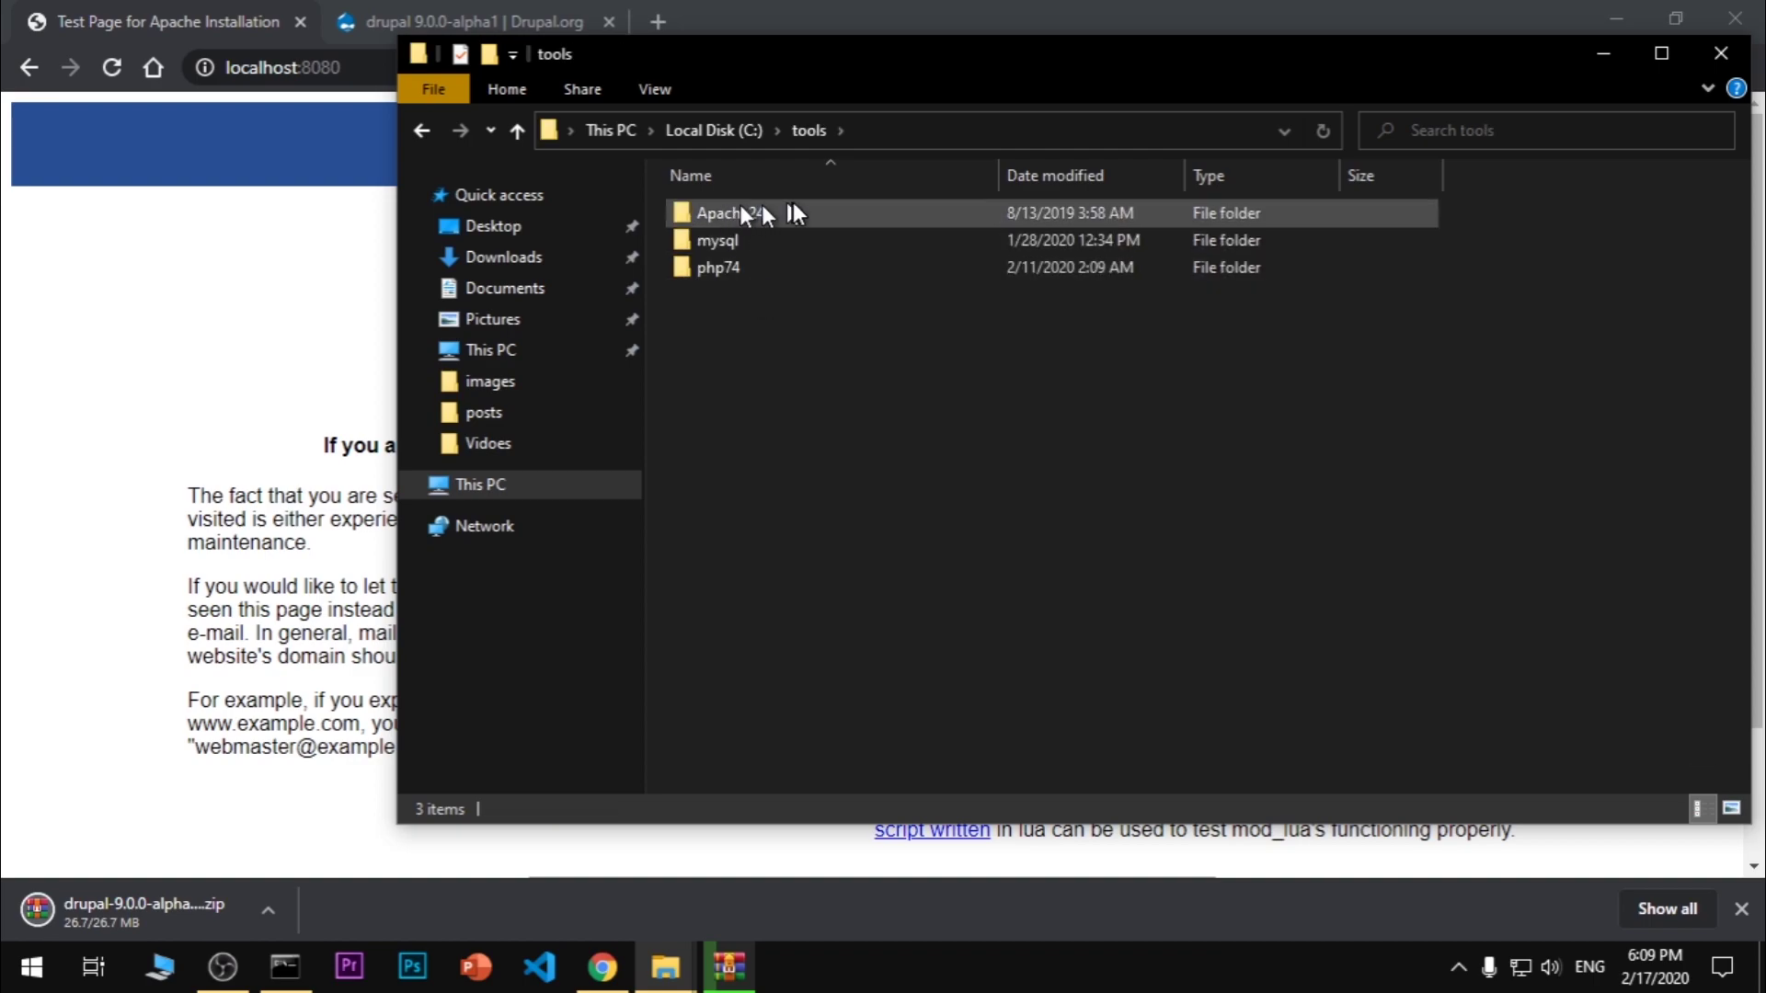
{"action": "double_click", "coordinate": [791, 211]}
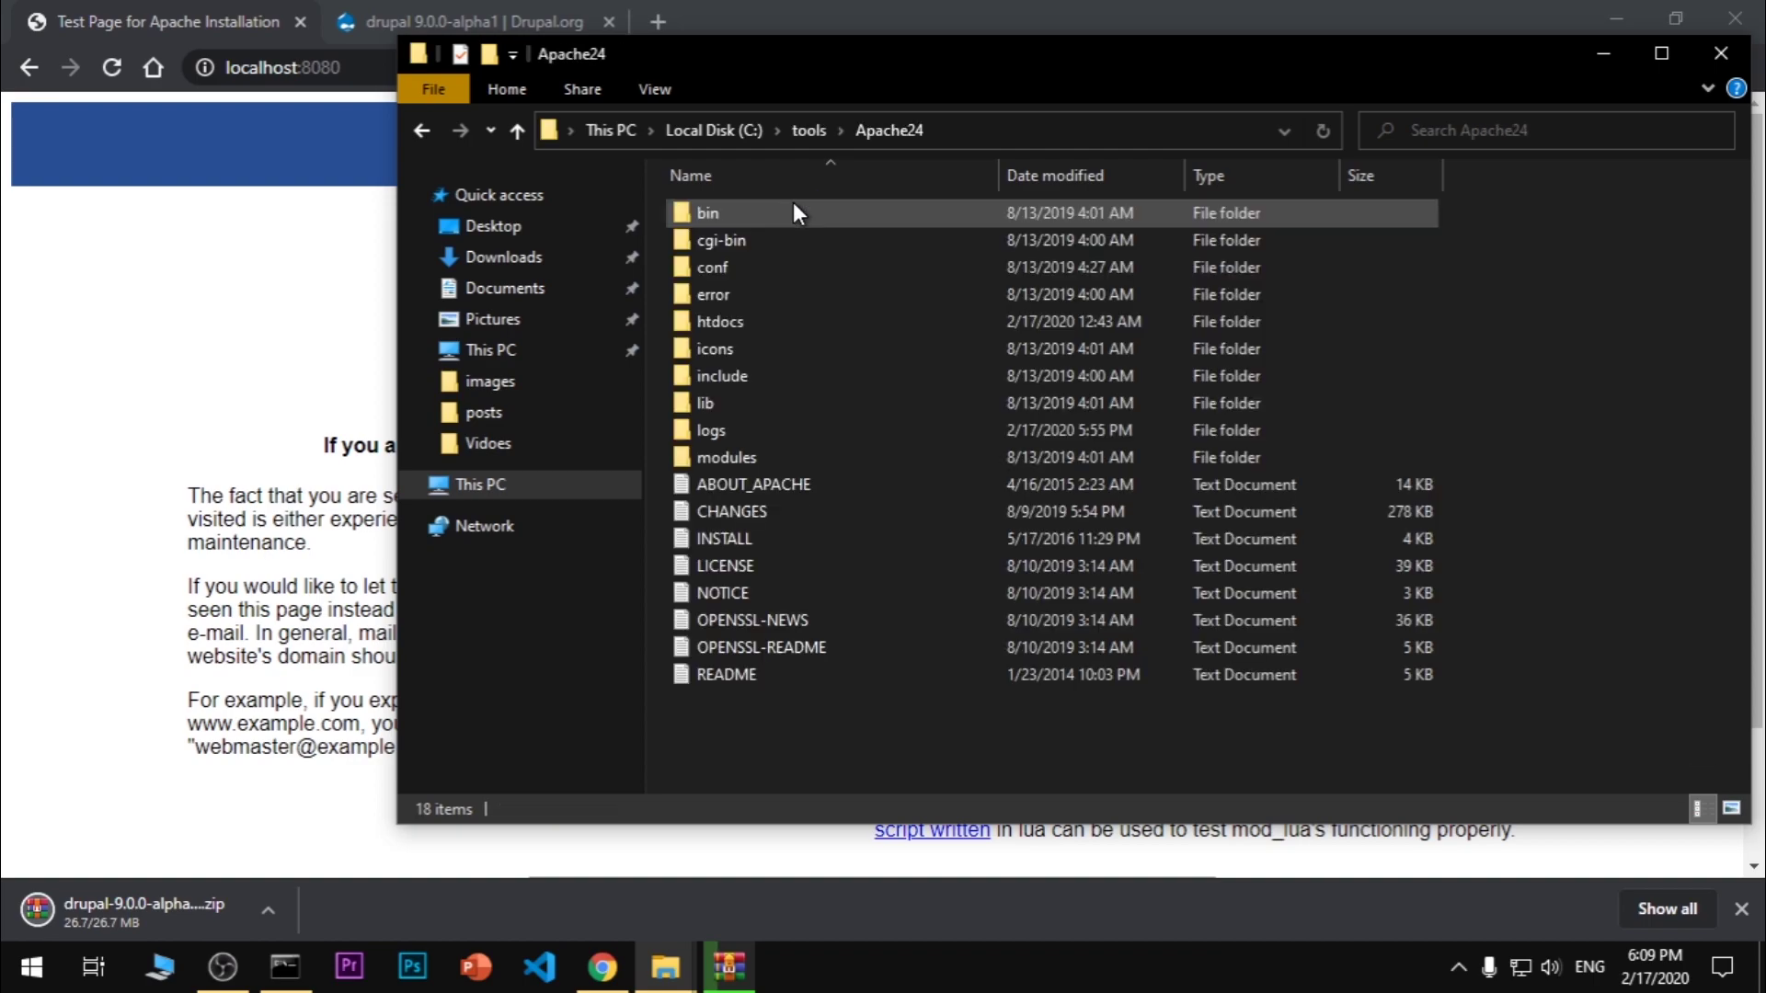
{"action": "left_click", "coordinate": [789, 339]}
{"action": "double_click", "coordinate": [787, 330]}
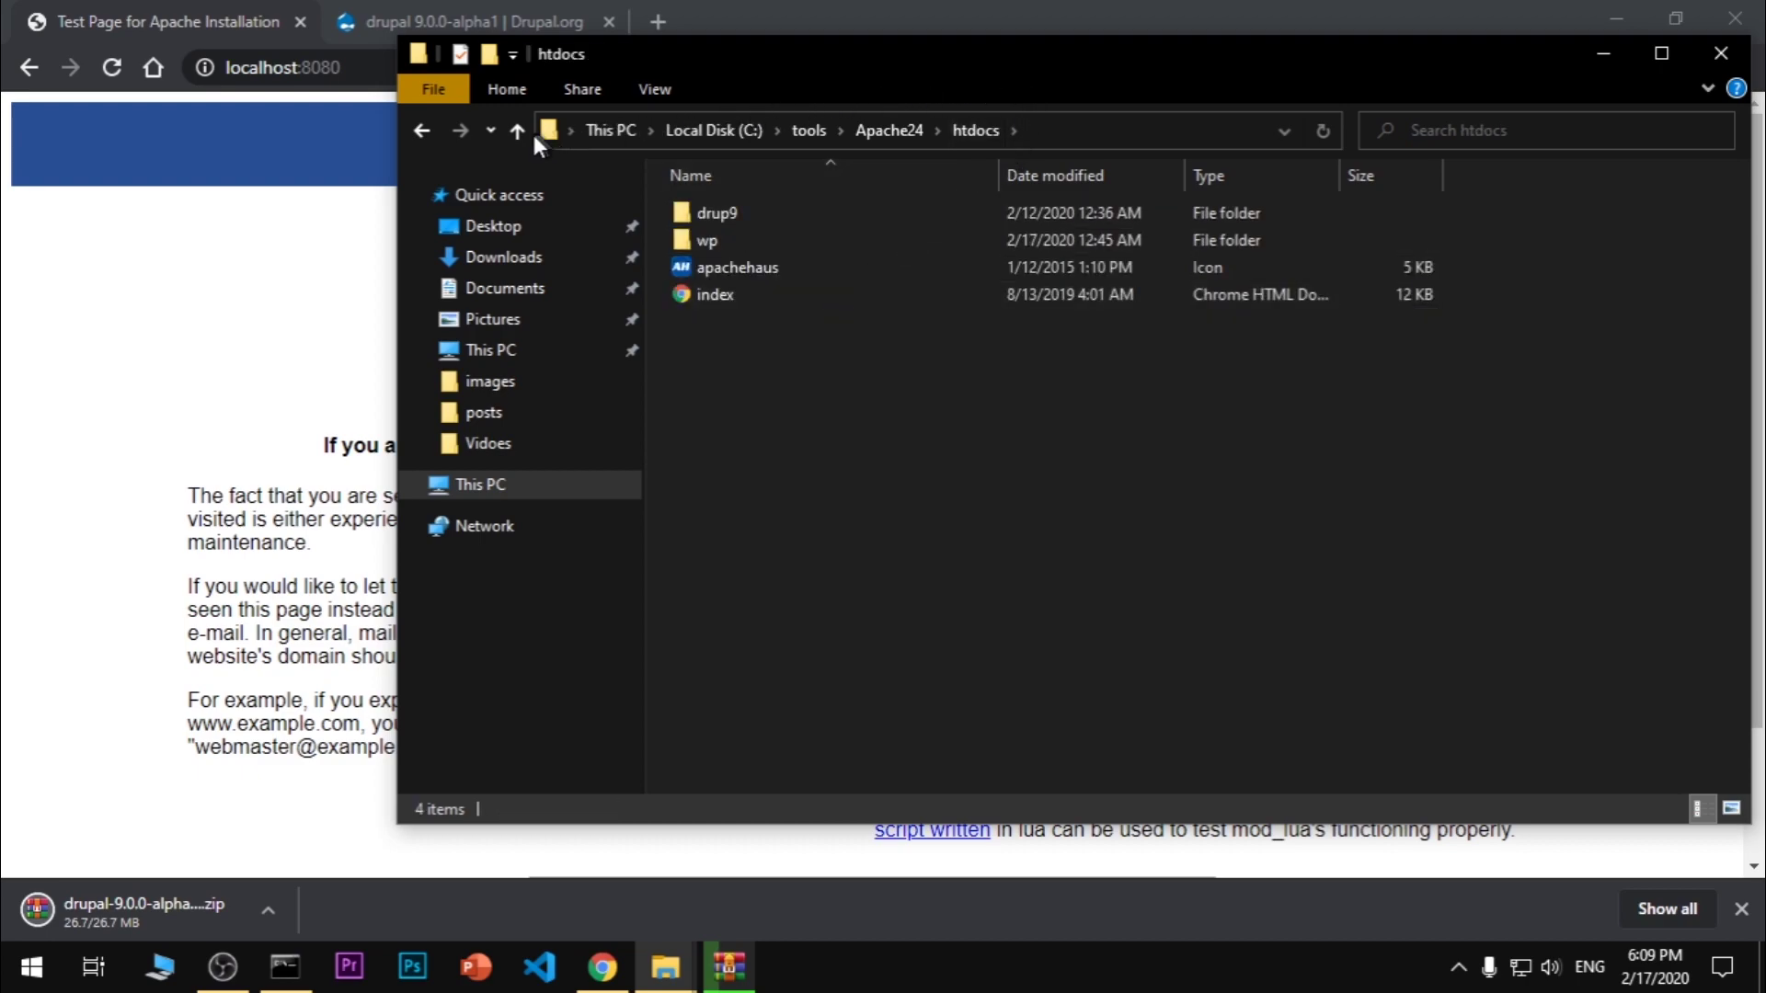
Snap the htdocs window to the left half and bring the Downloads window forward
{"action": "left_click_drag", "start_coordinate": [1188, 57], "coordinate": [4, 377]}
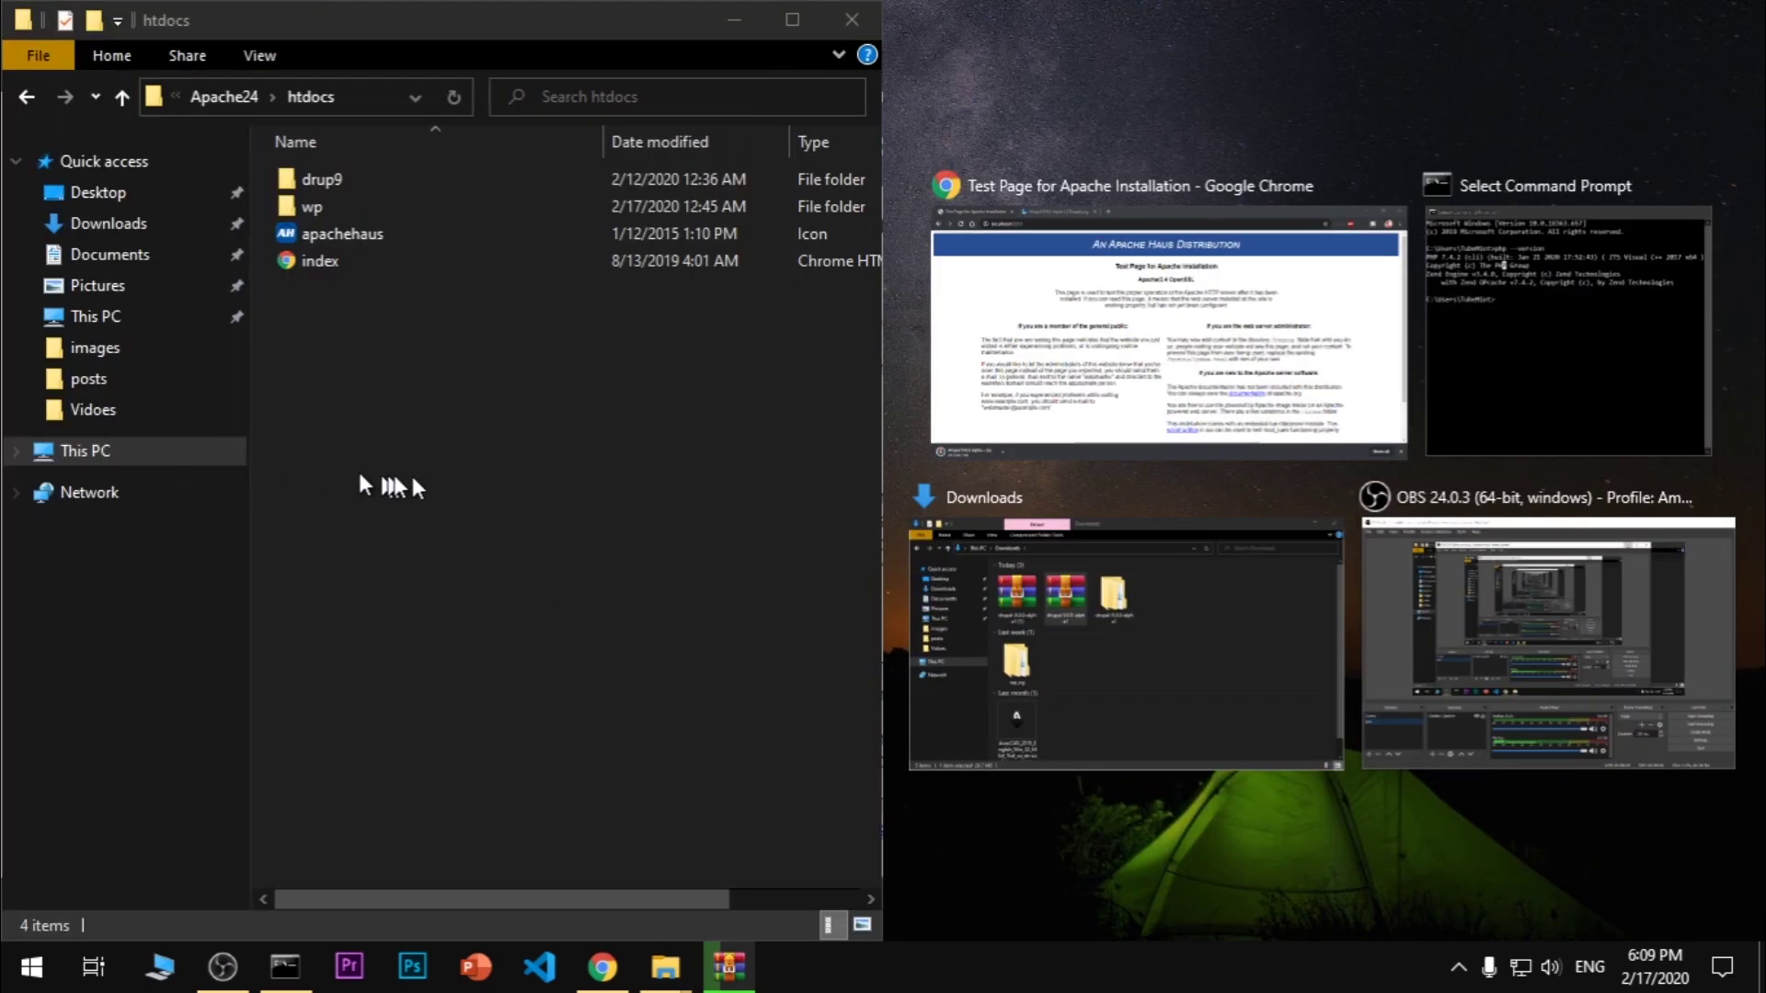
{"action": "left_click", "coordinate": [594, 502]}
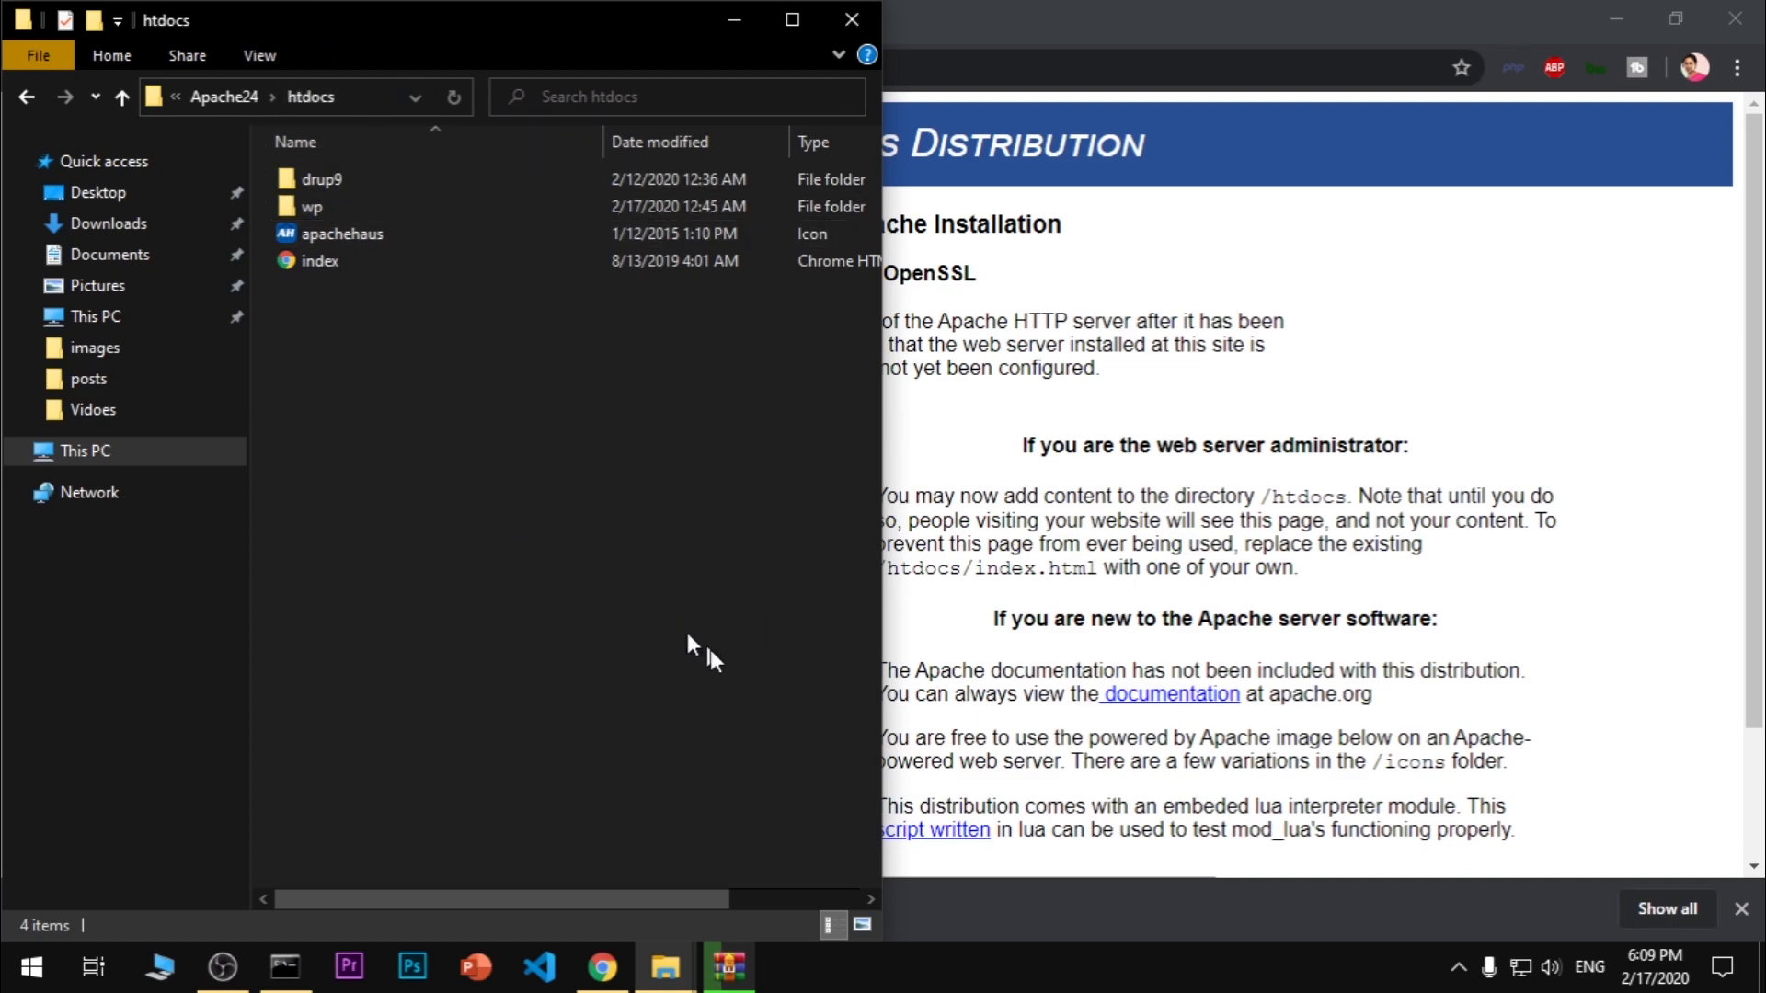
{"action": "left_click", "coordinate": [688, 975]}
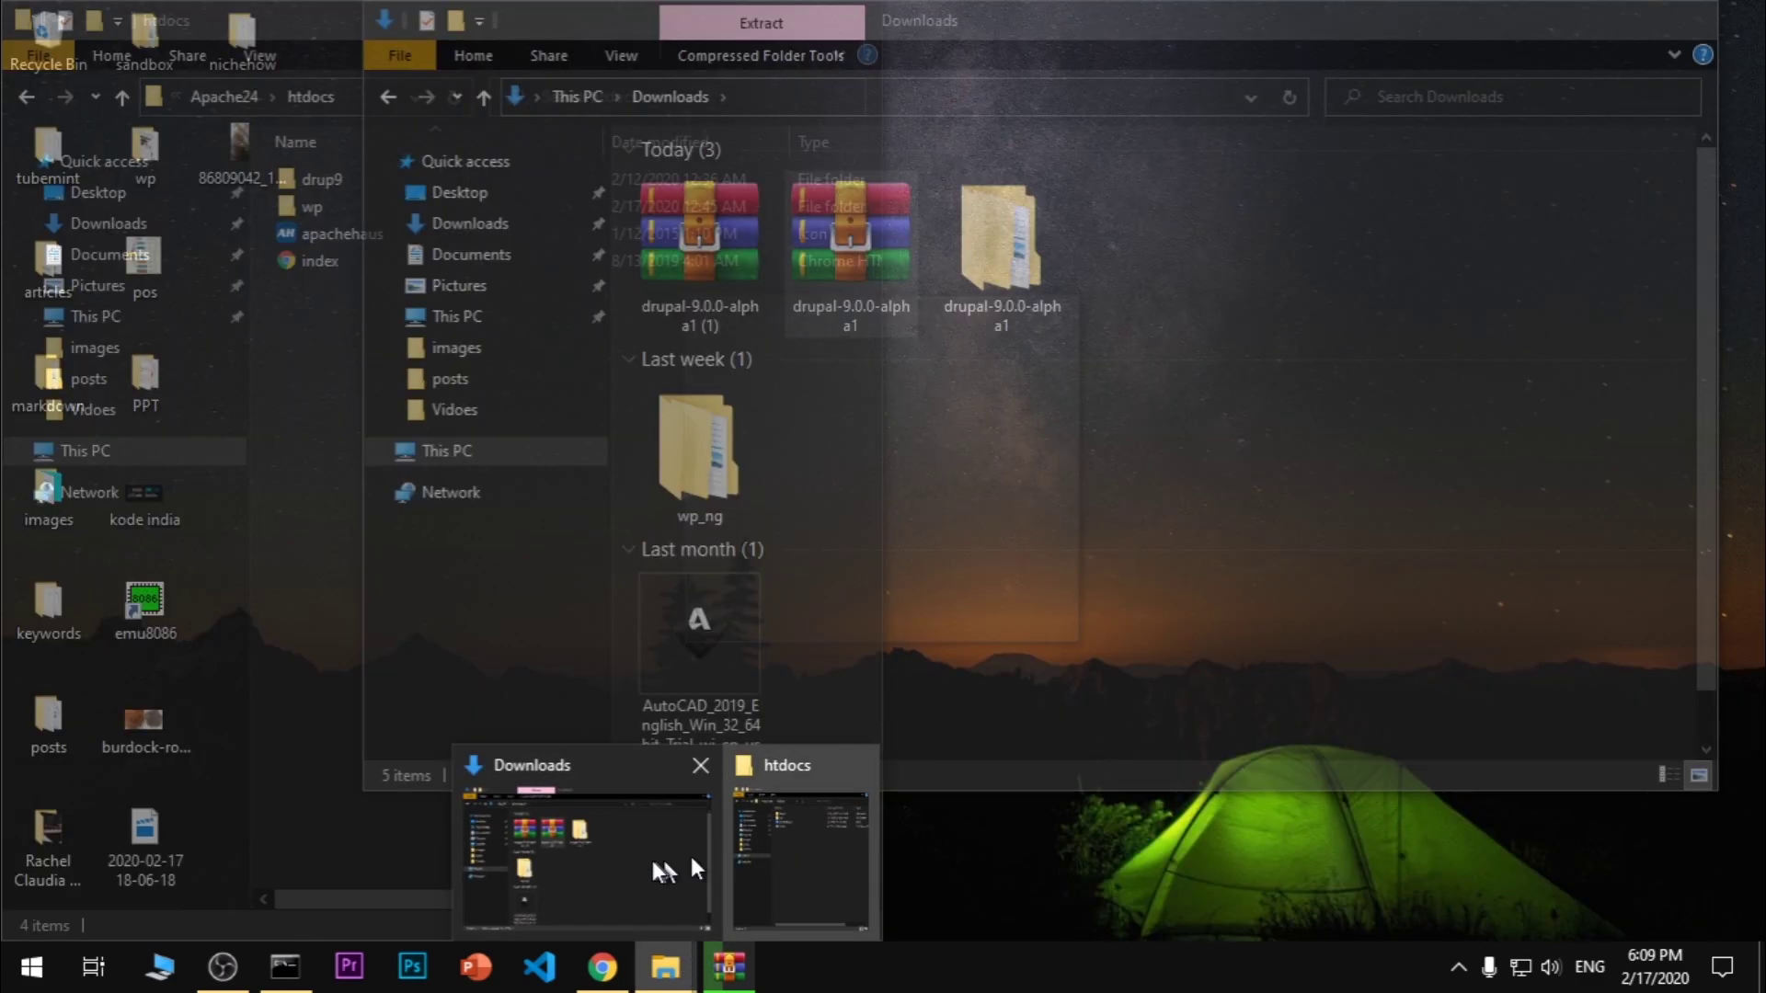
{"action": "left_click", "coordinate": [620, 857]}
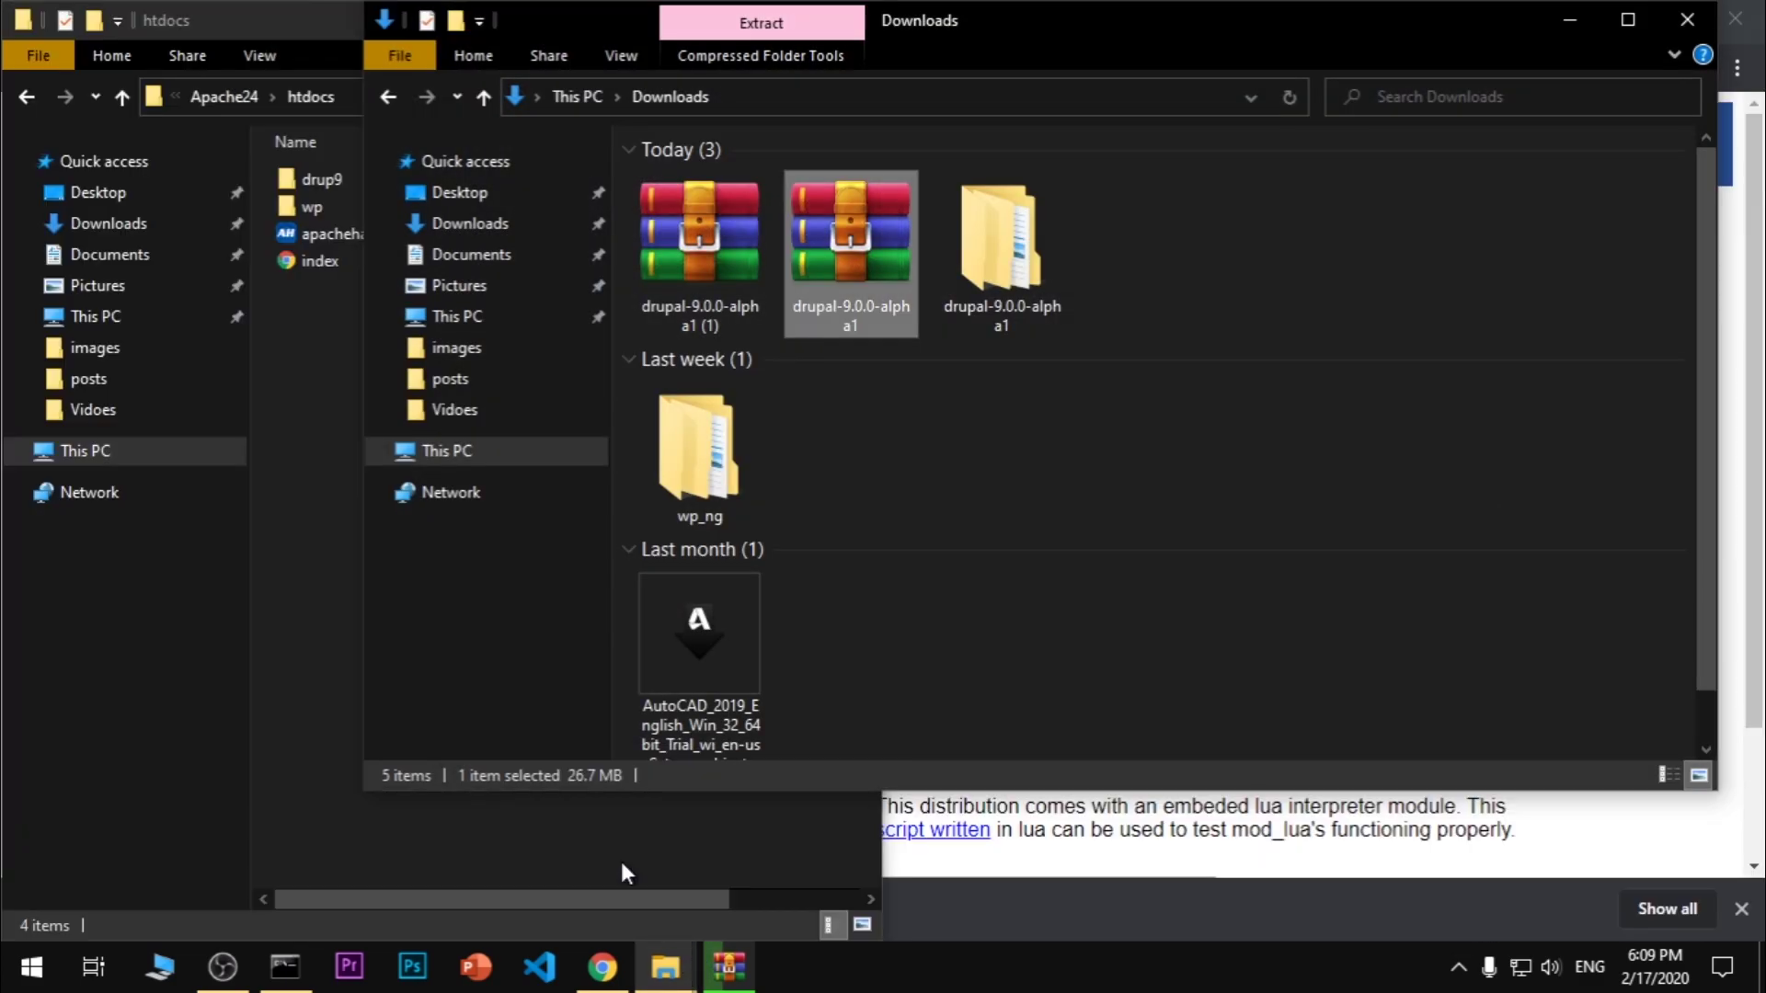
Bring up the WinRAR drupal-9.0.0-alpha1.zip extraction progress and move it aside
{"action": "left_click", "coordinate": [718, 968]}
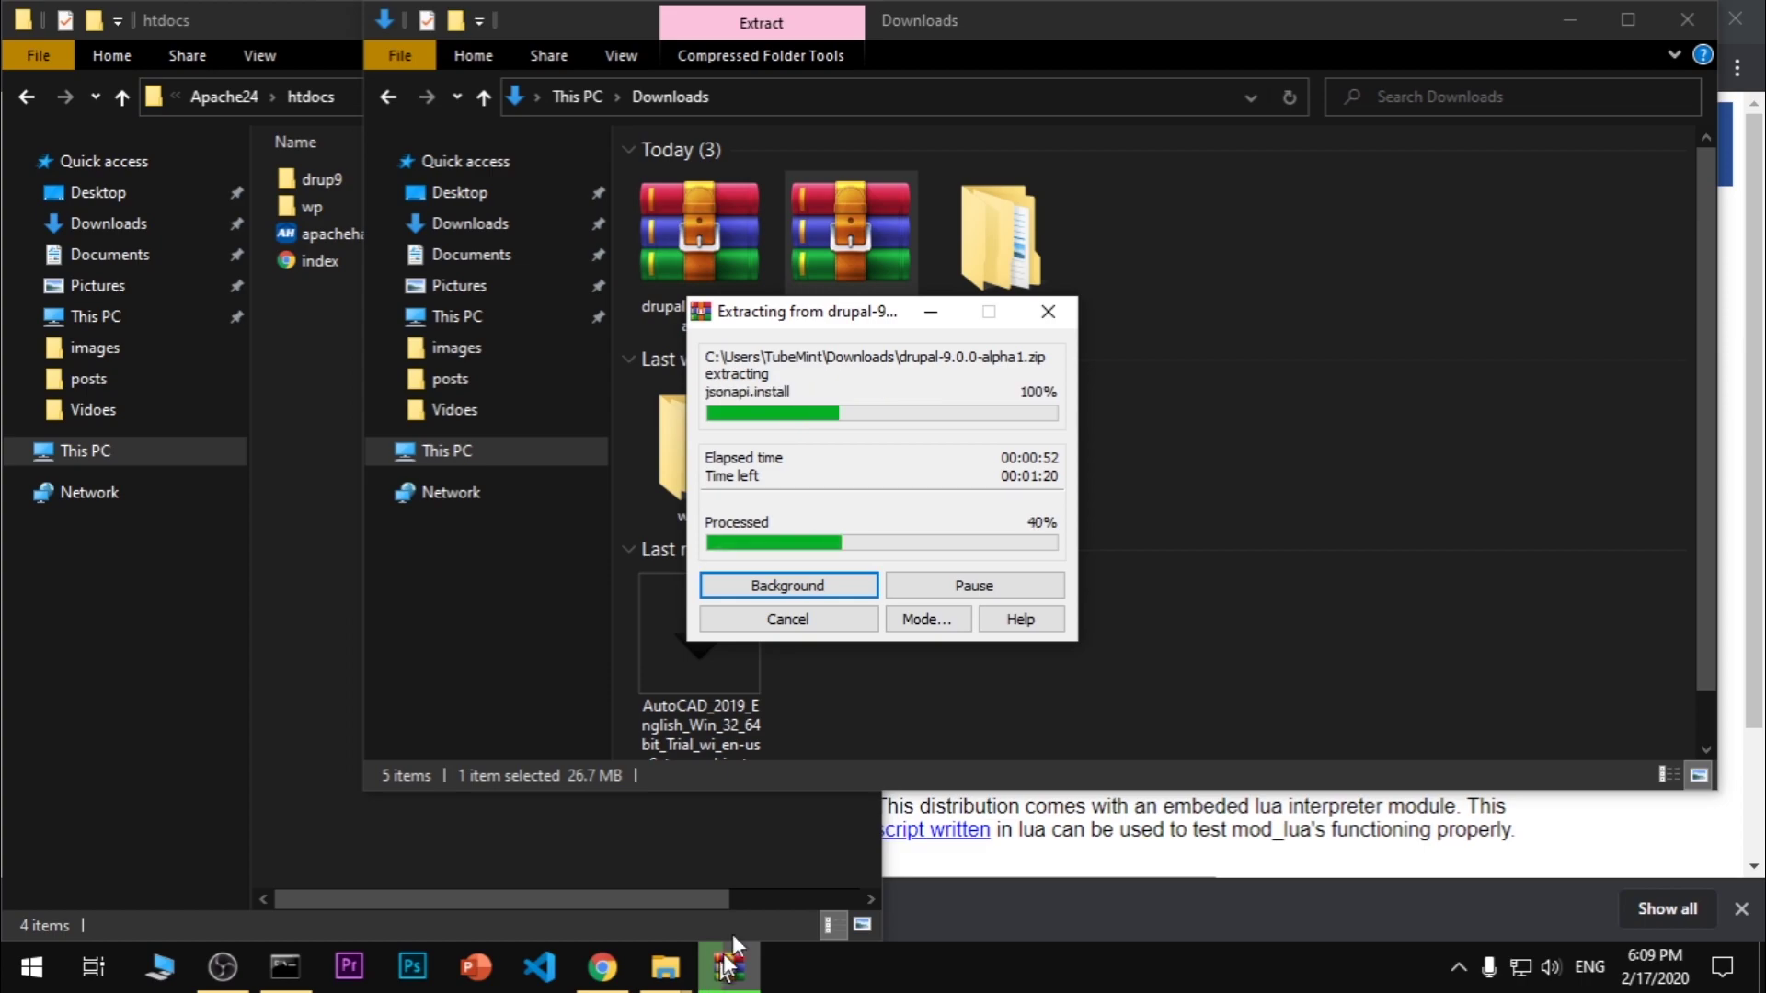
{"action": "left_click_drag", "start_coordinate": [796, 309], "coordinate": [900, 316]}
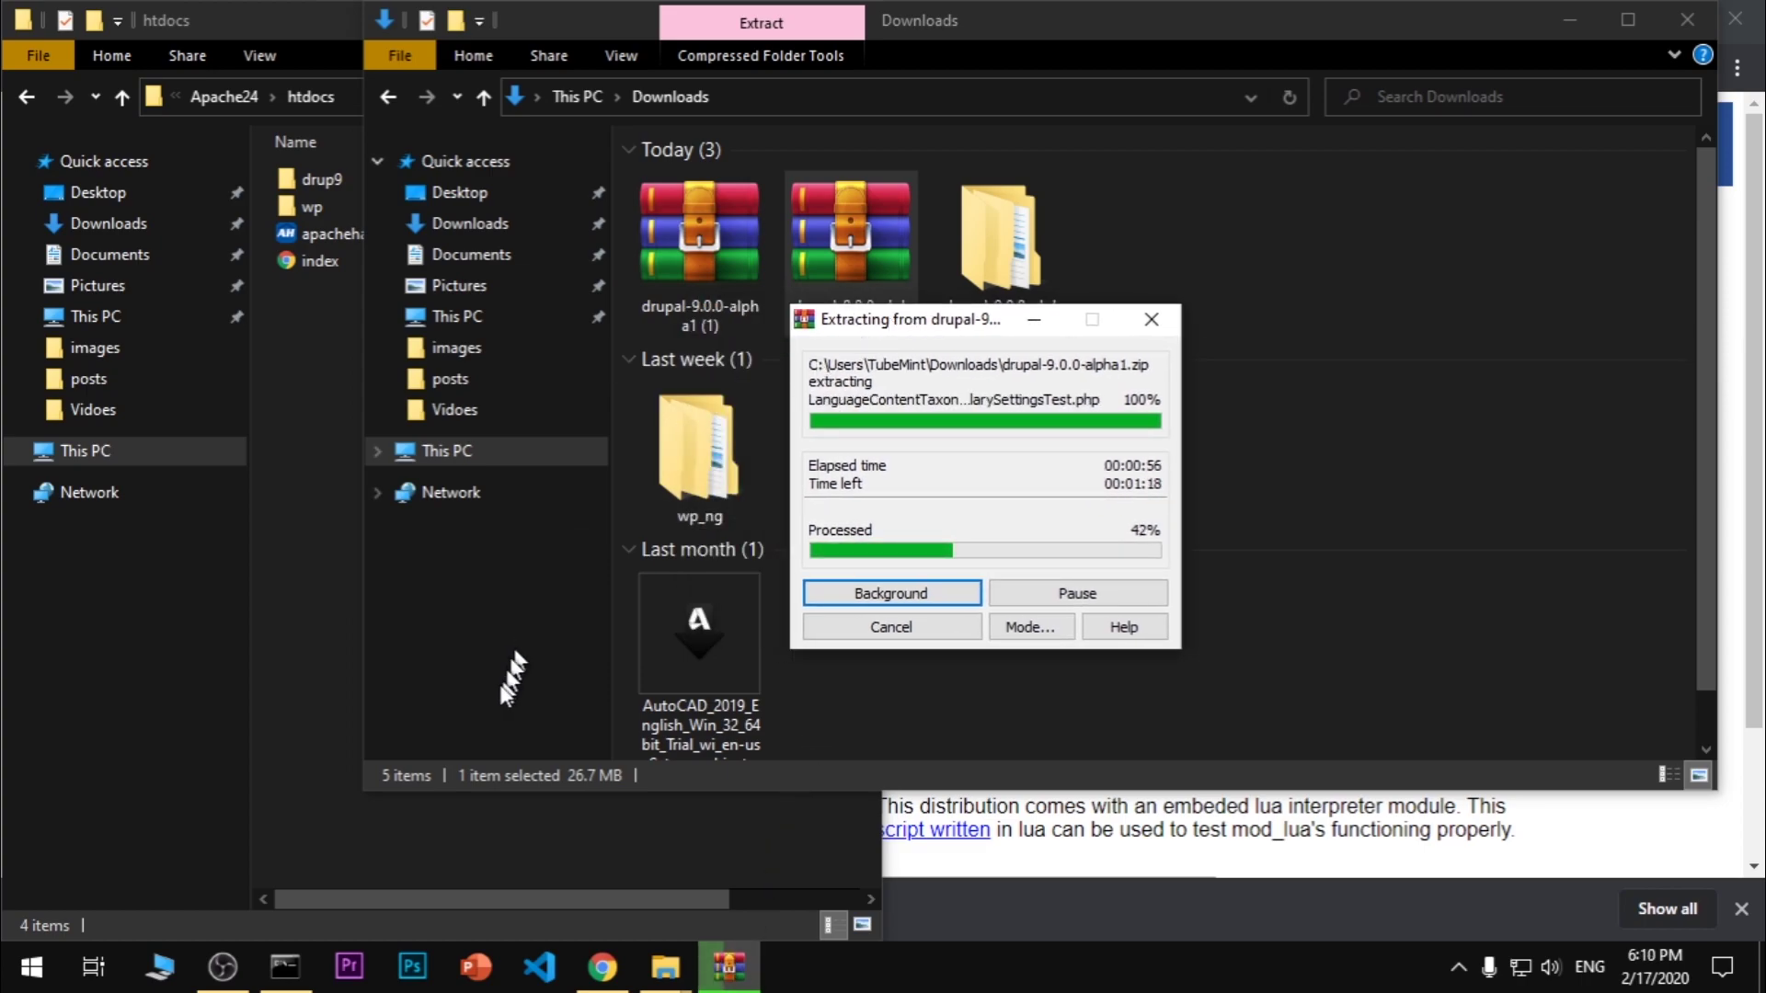
Log in to MySQL 8.0.19 as root using mysql -u root -p and the root password
{"action": "left_click", "coordinate": [284, 966]}
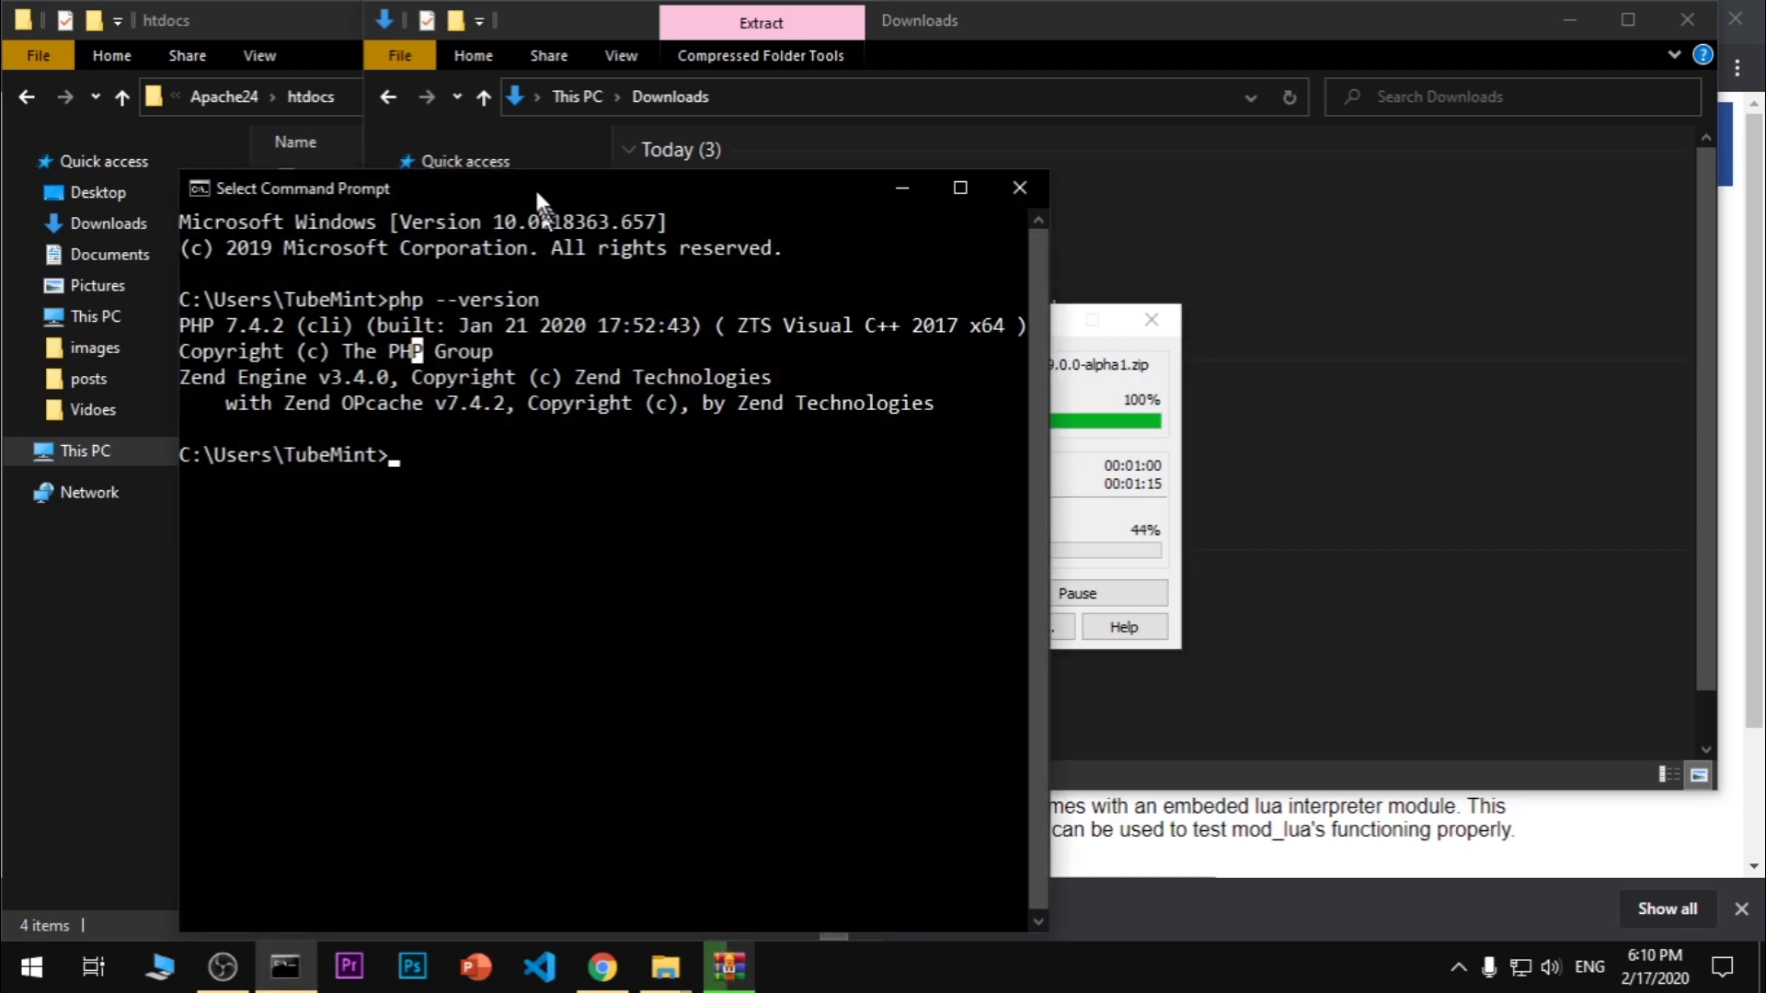
{"action": "left_click_drag", "start_coordinate": [535, 186], "coordinate": [684, 185]}
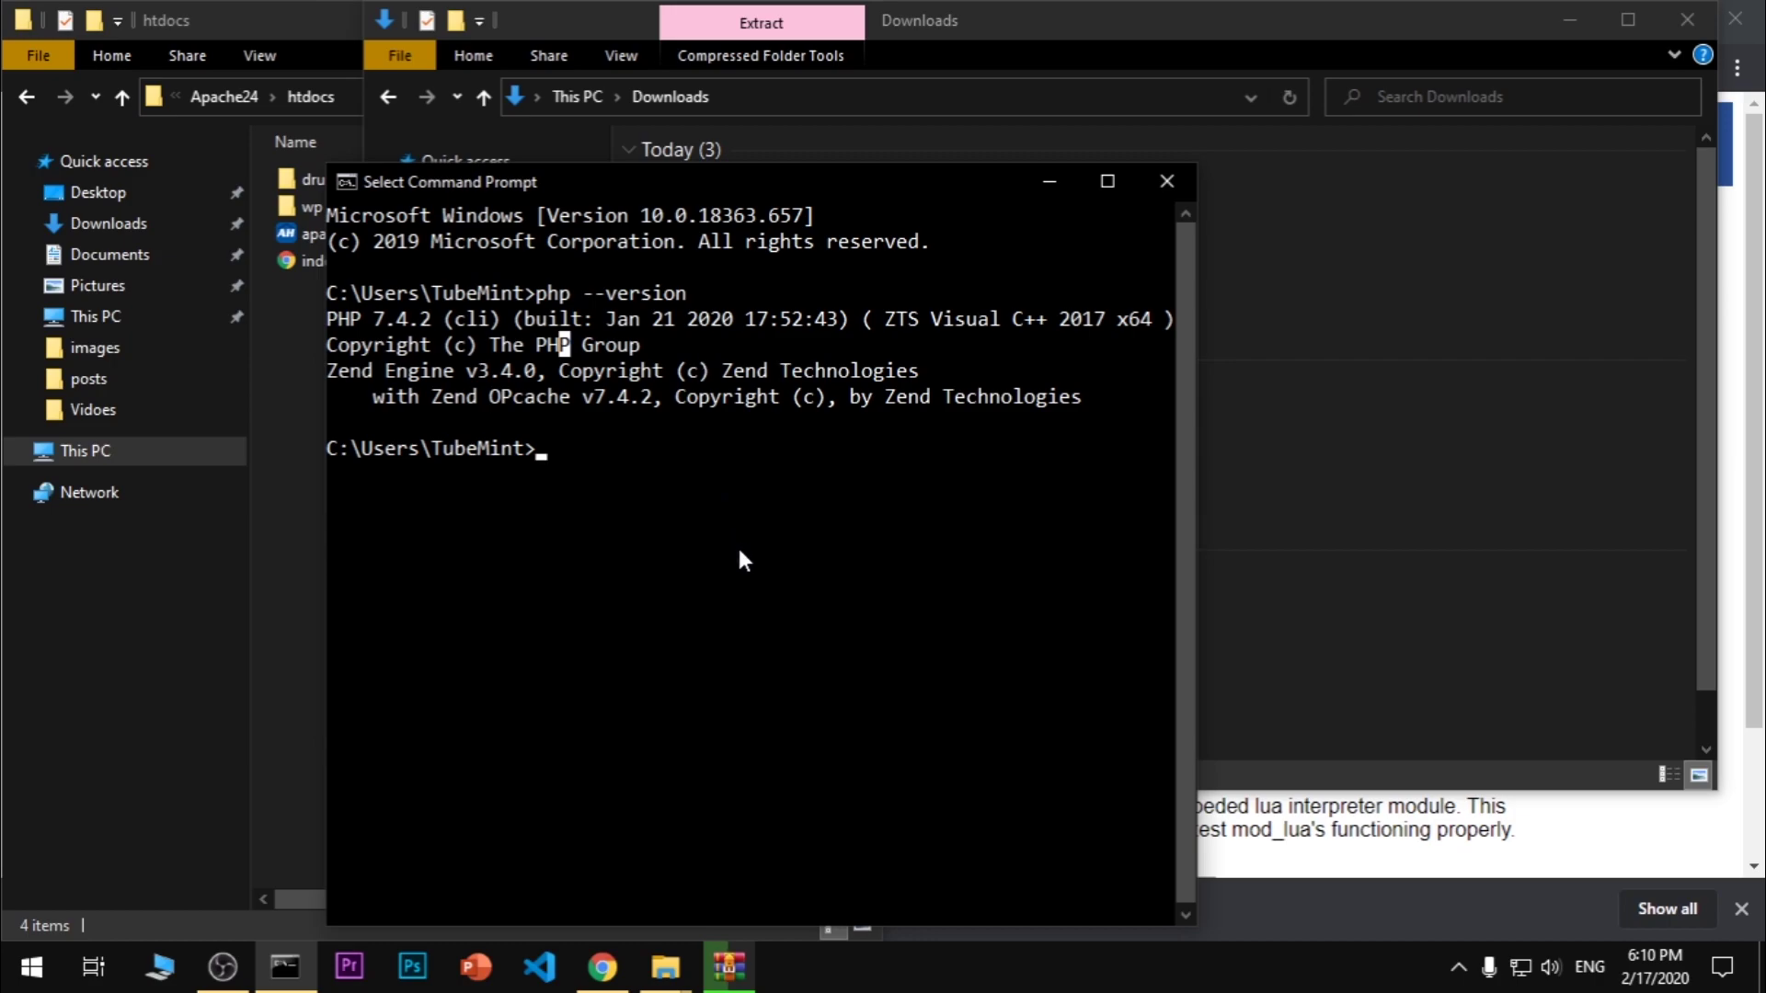
{"action": "type", "text": "mysql"}
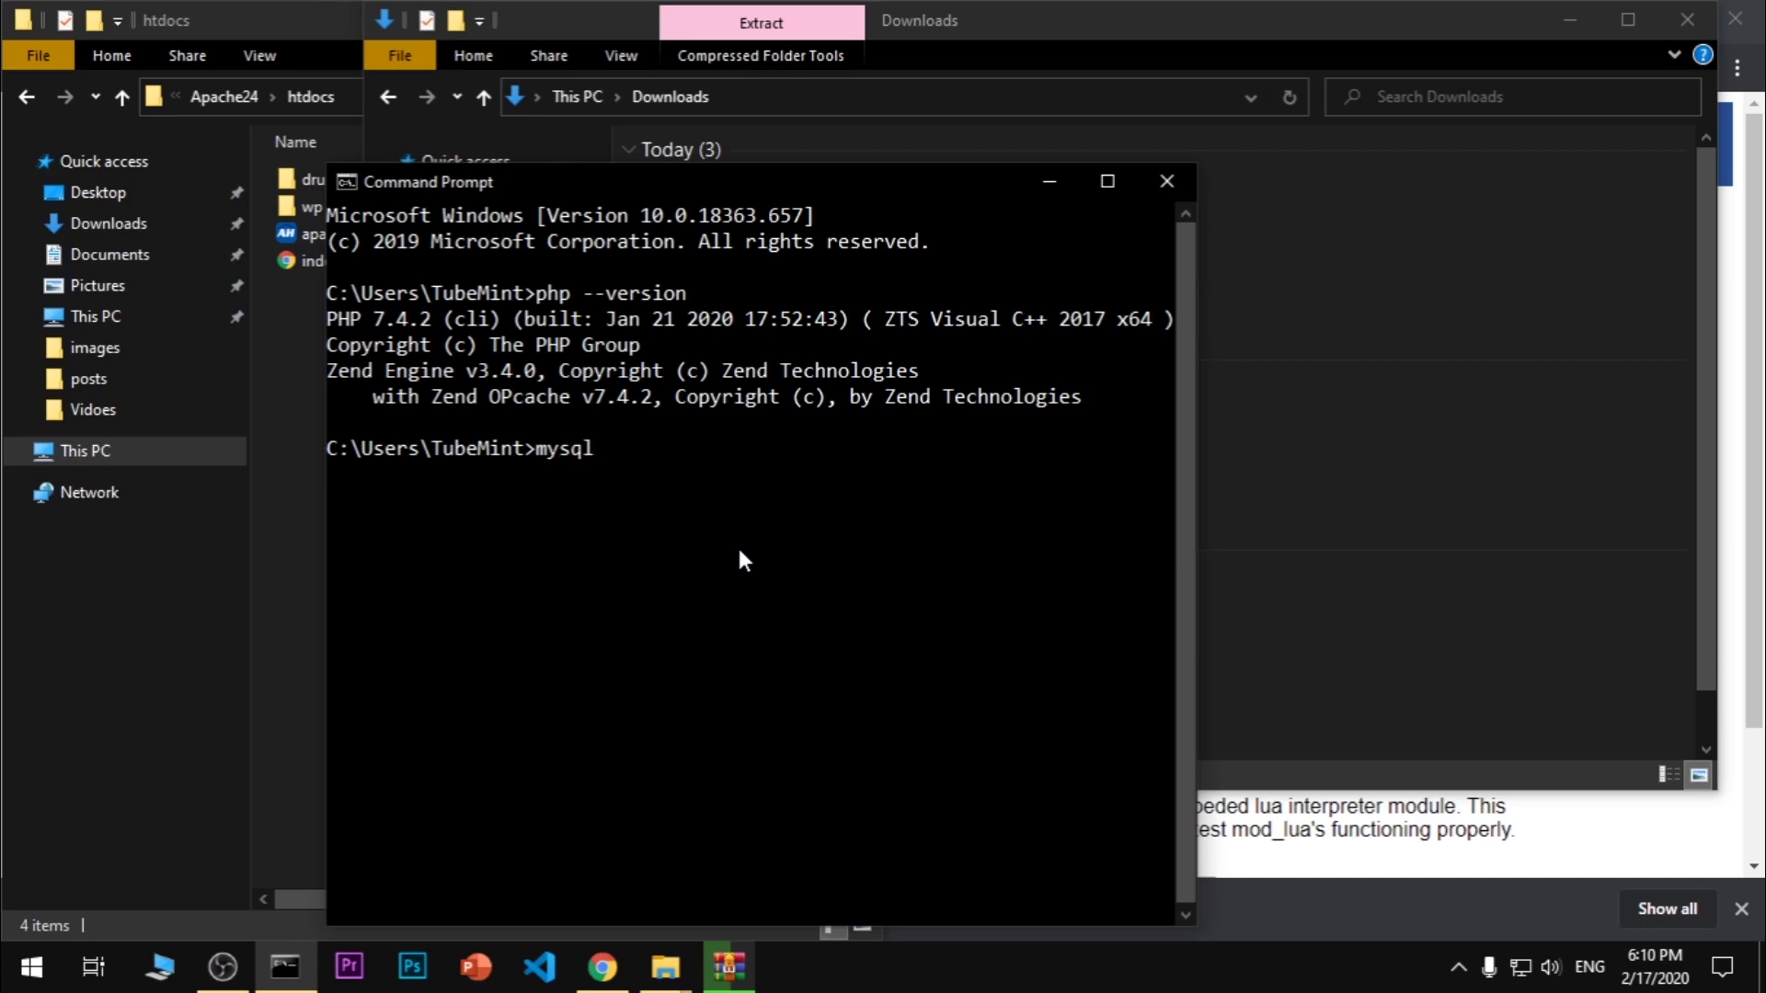
{"action": "type", "text": " -u root -p"}
{"action": "key", "text": "Return"}
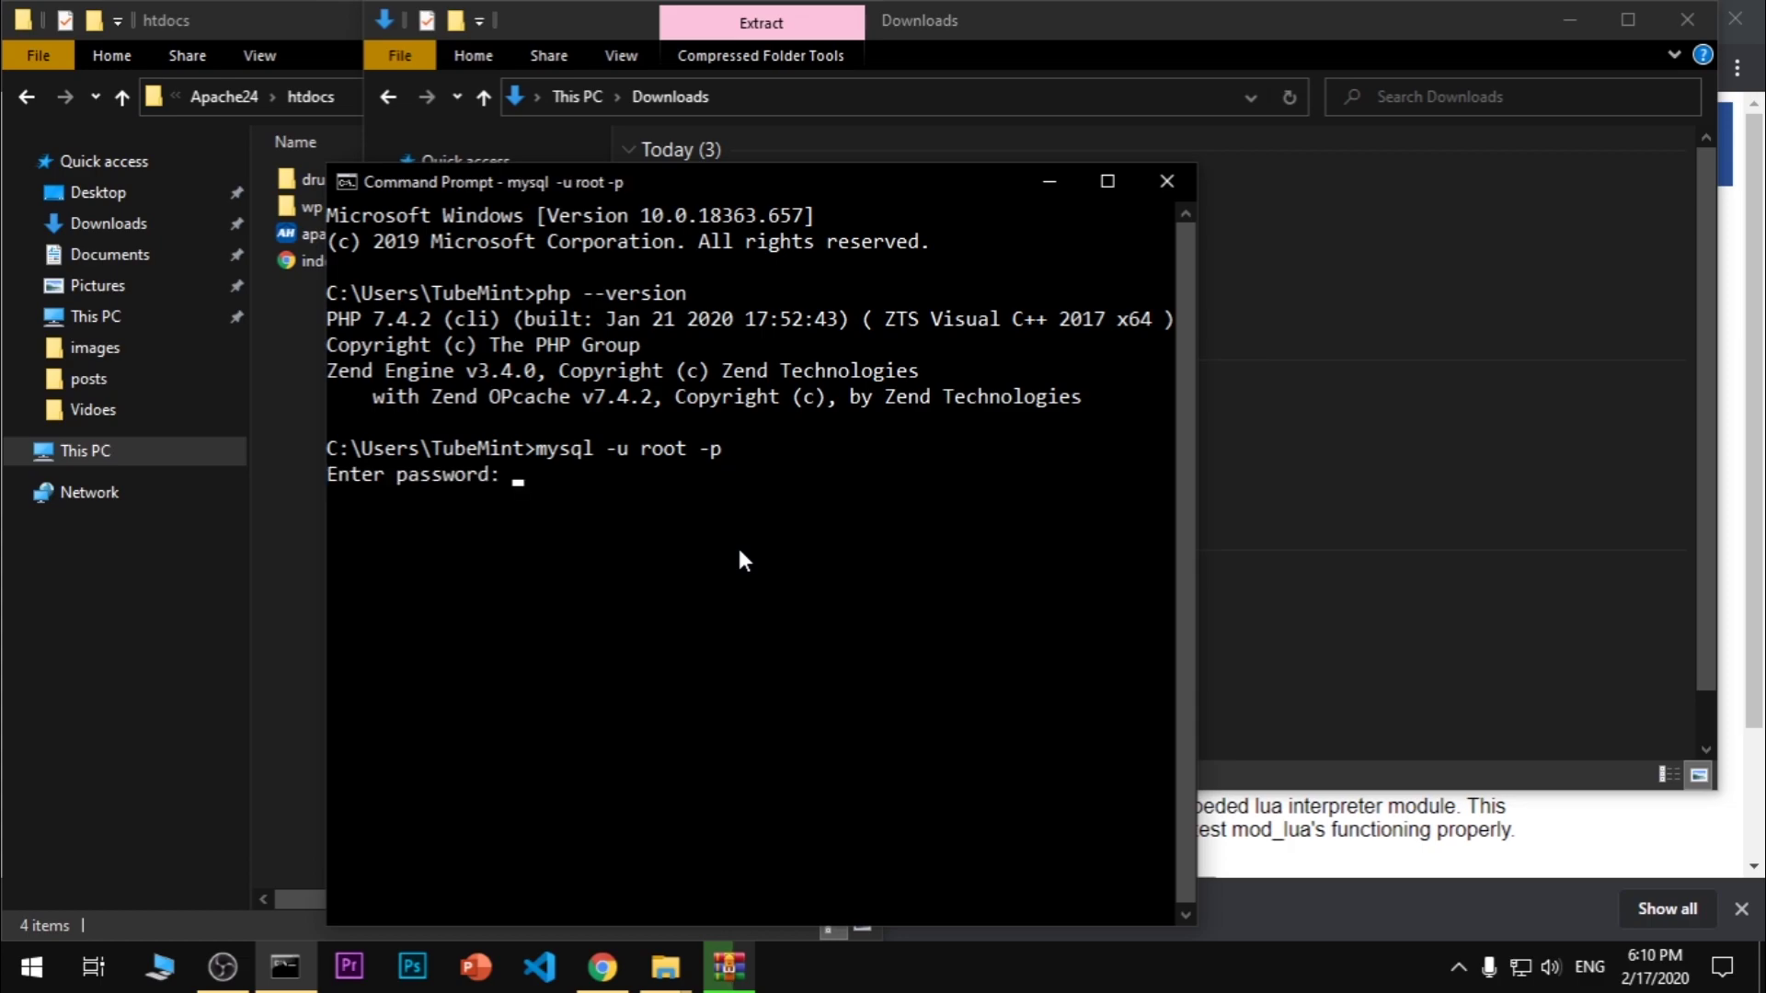
{"action": "type", "text": "********"}
{"action": "key", "text": "Return"}
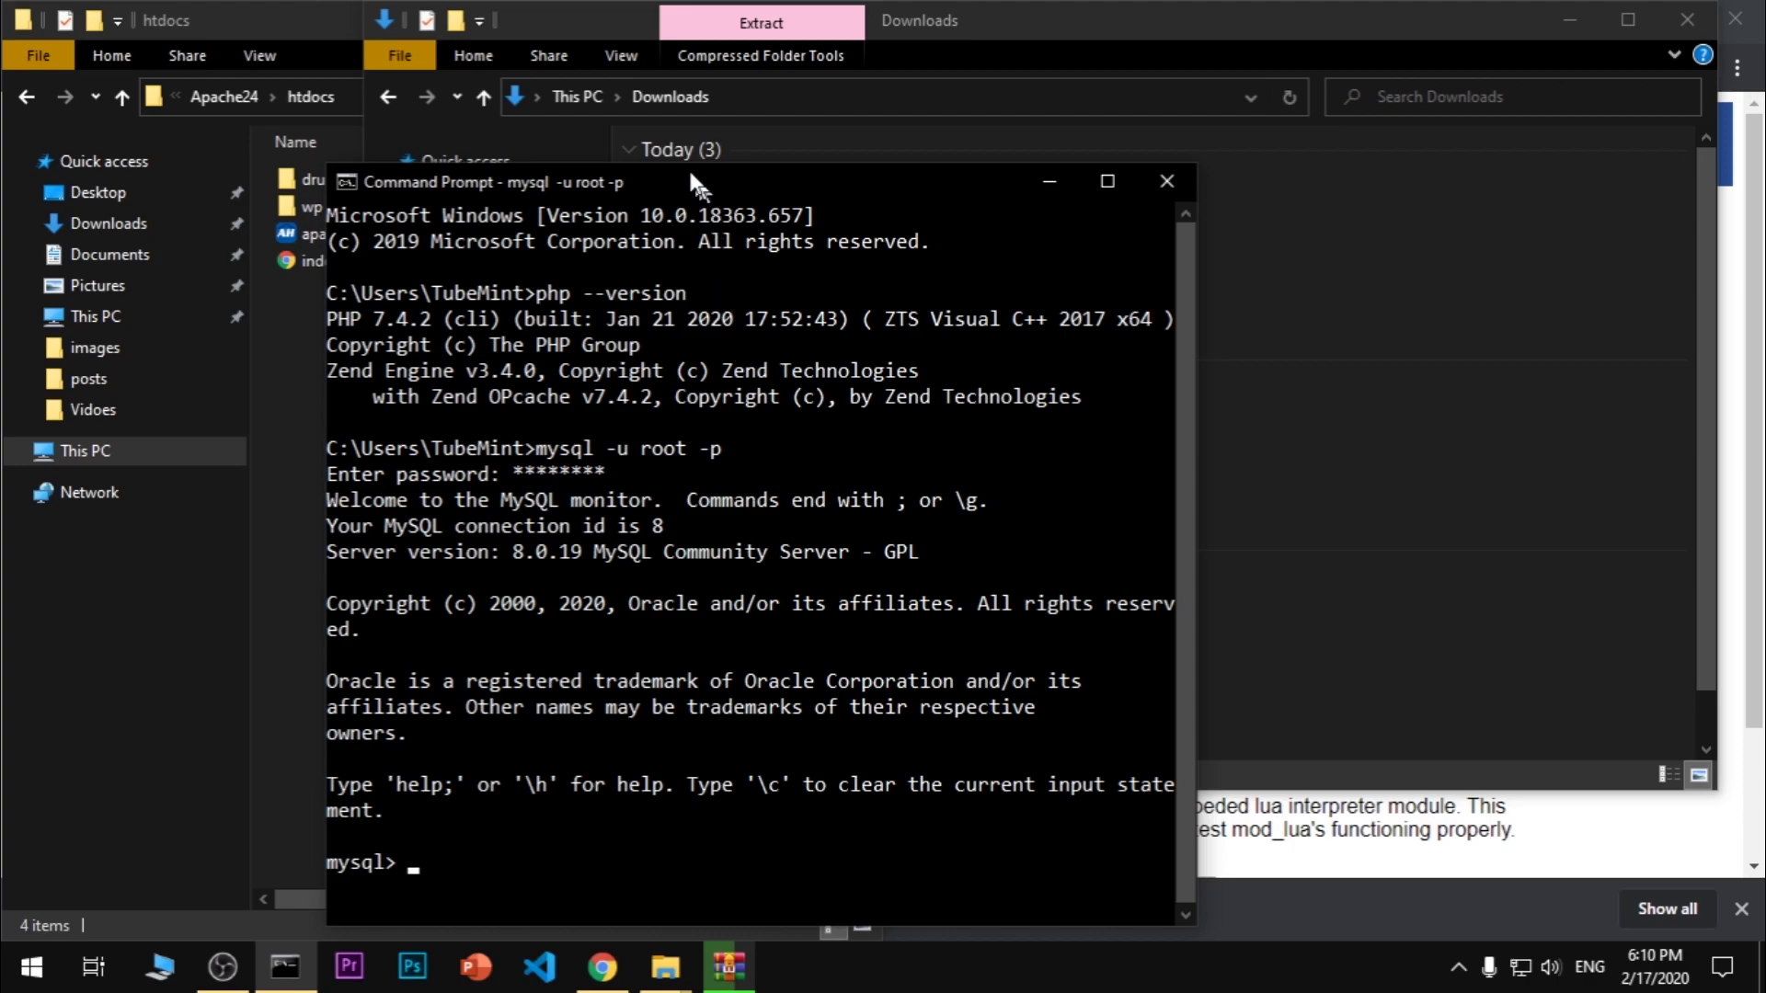
{"action": "left_click_drag", "start_coordinate": [701, 180], "coordinate": [641, 85]}
Create the database with CREATE DATABASE drupdemo;
{"action": "left_click_drag", "start_coordinate": [417, 456], "coordinate": [567, 466]}
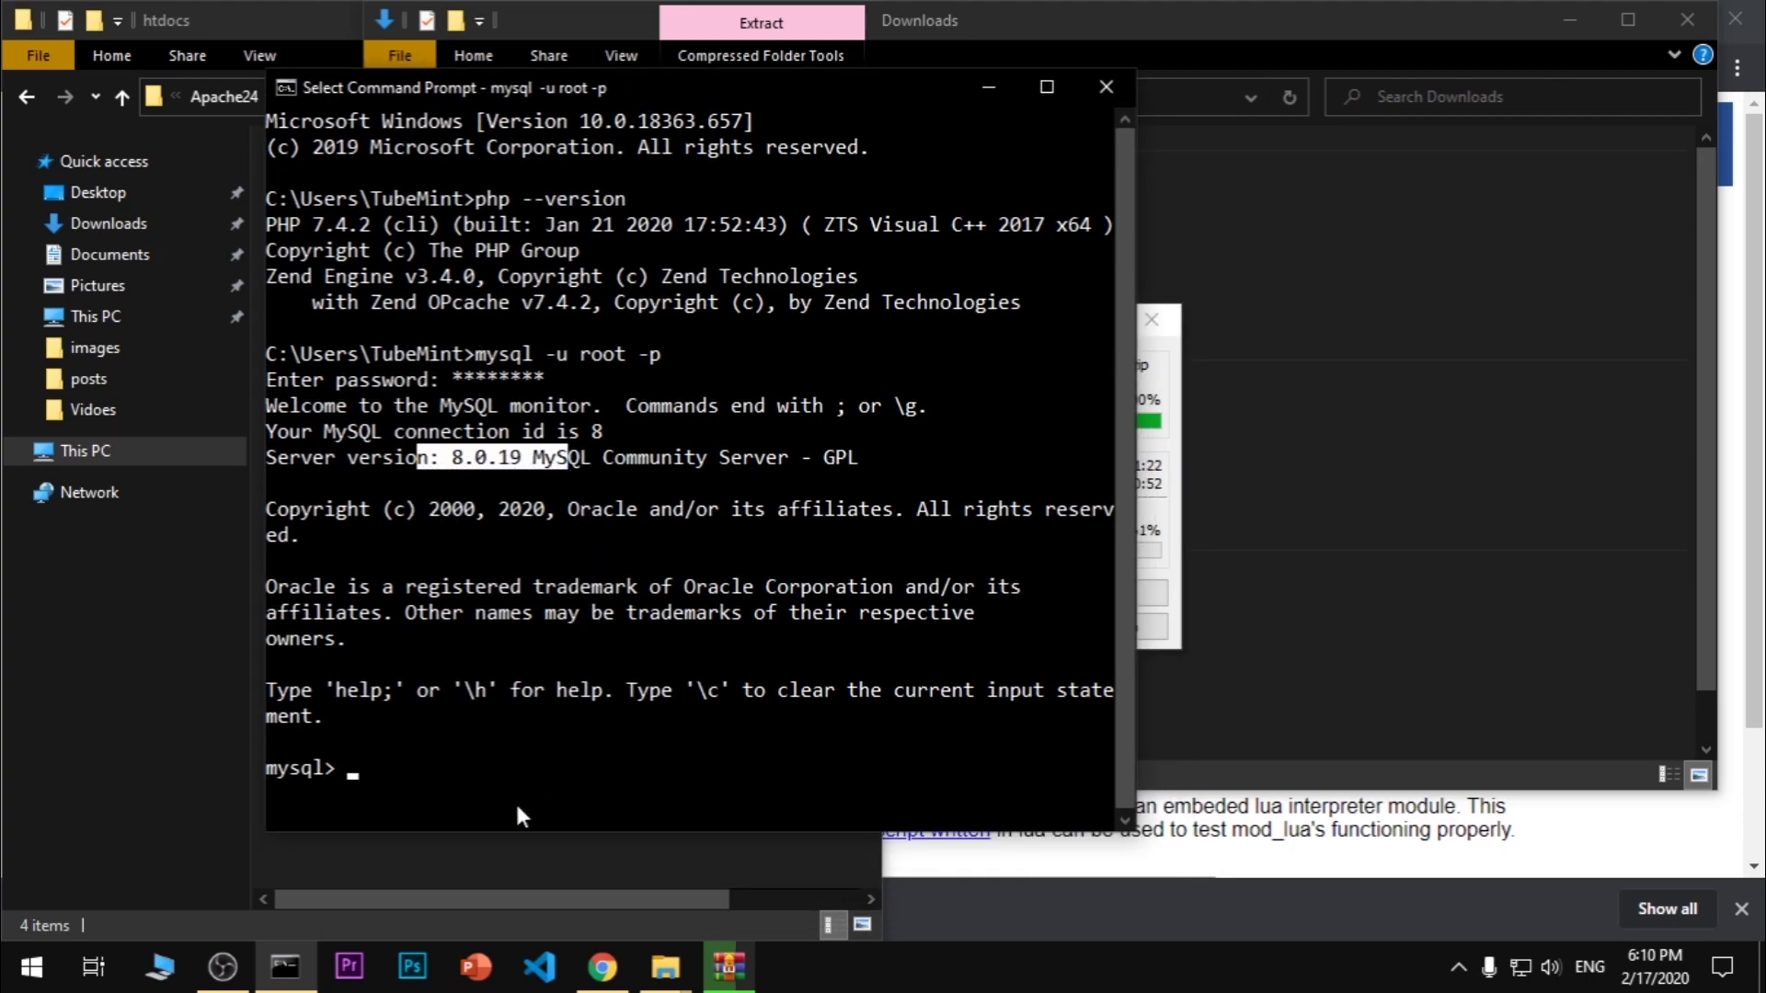
{"action": "type", "text": "CREATE DATABASE"}
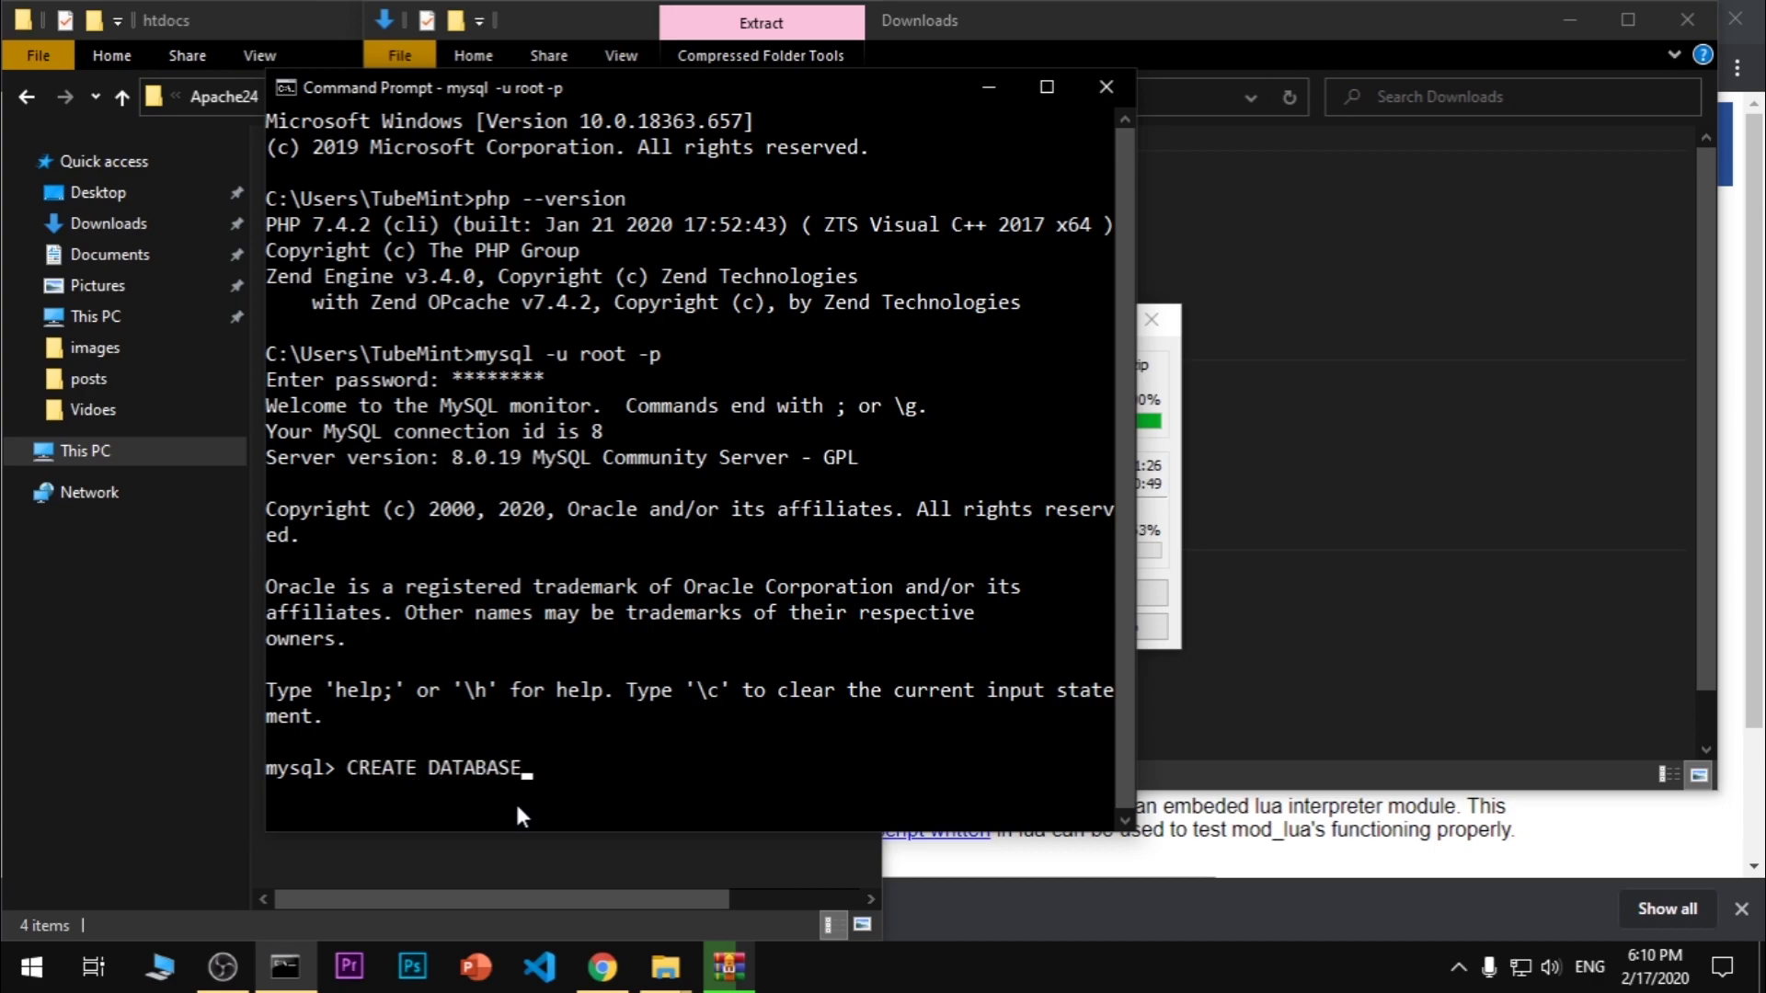
{"action": "type", "text": " drupdemo;"}
{"action": "key", "text": "Return"}
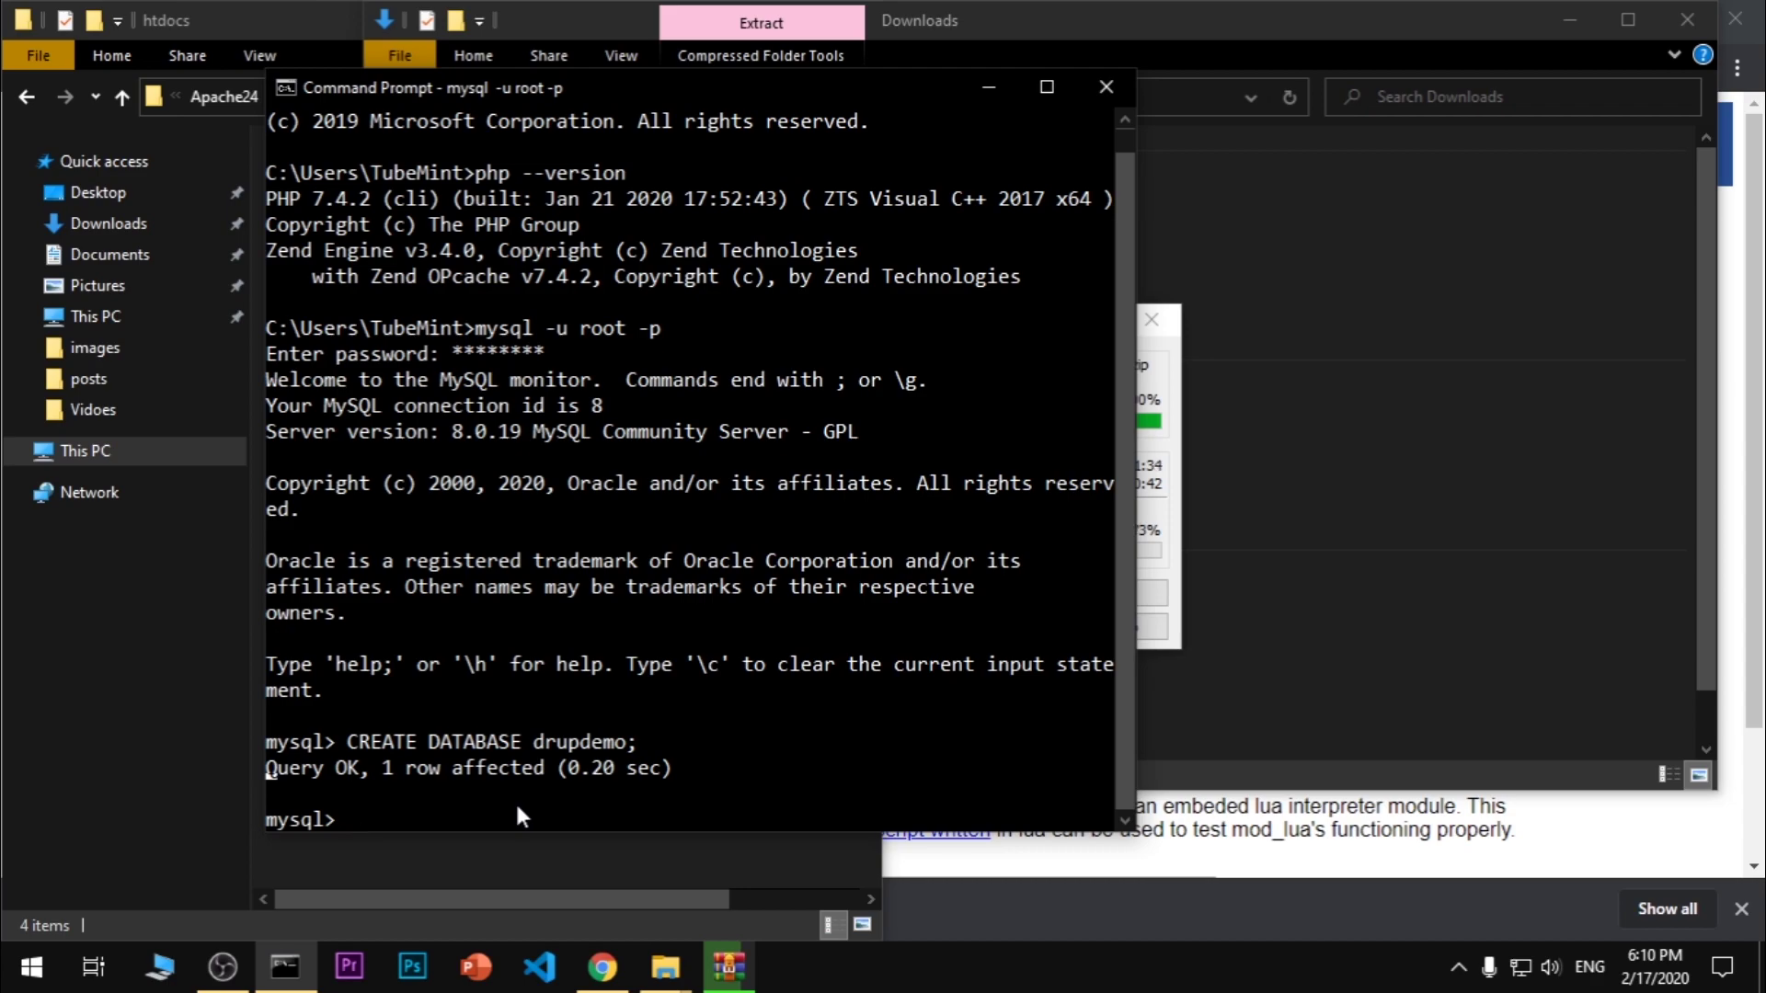
Run show databases; to confirm drupdemo is listed, then minimize the console
{"action": "type", "text": "show databases;"}
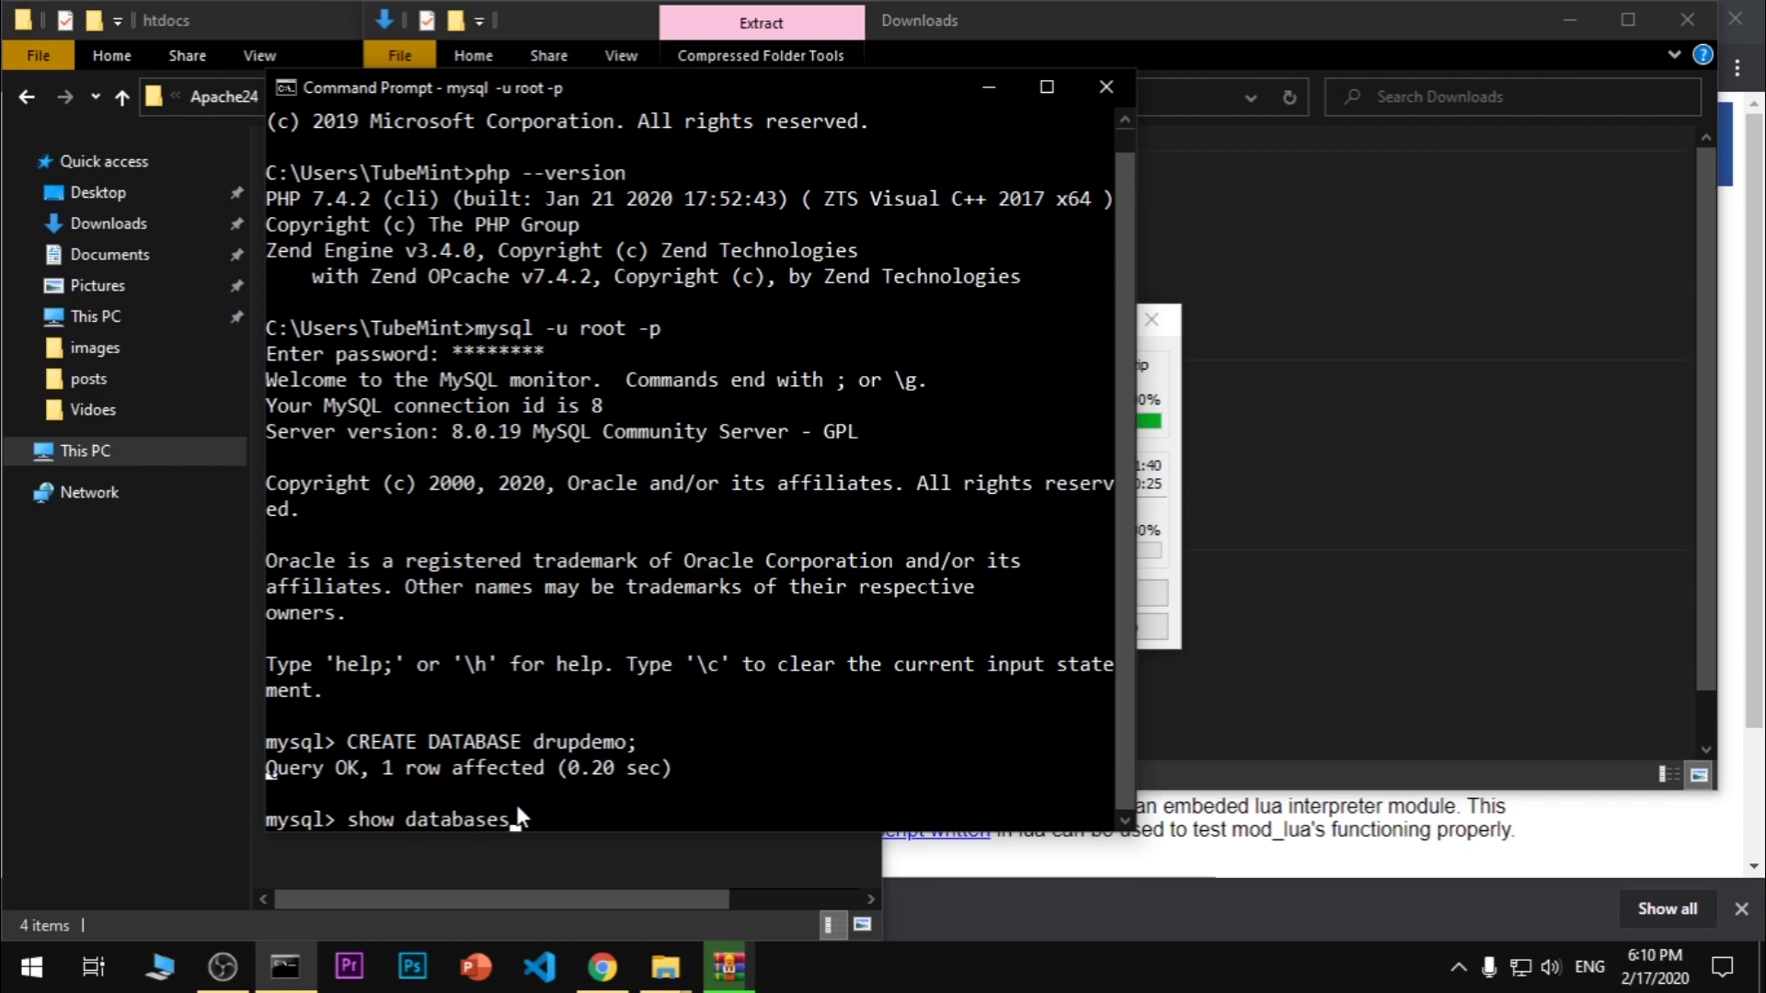
{"action": "key", "text": "Return"}
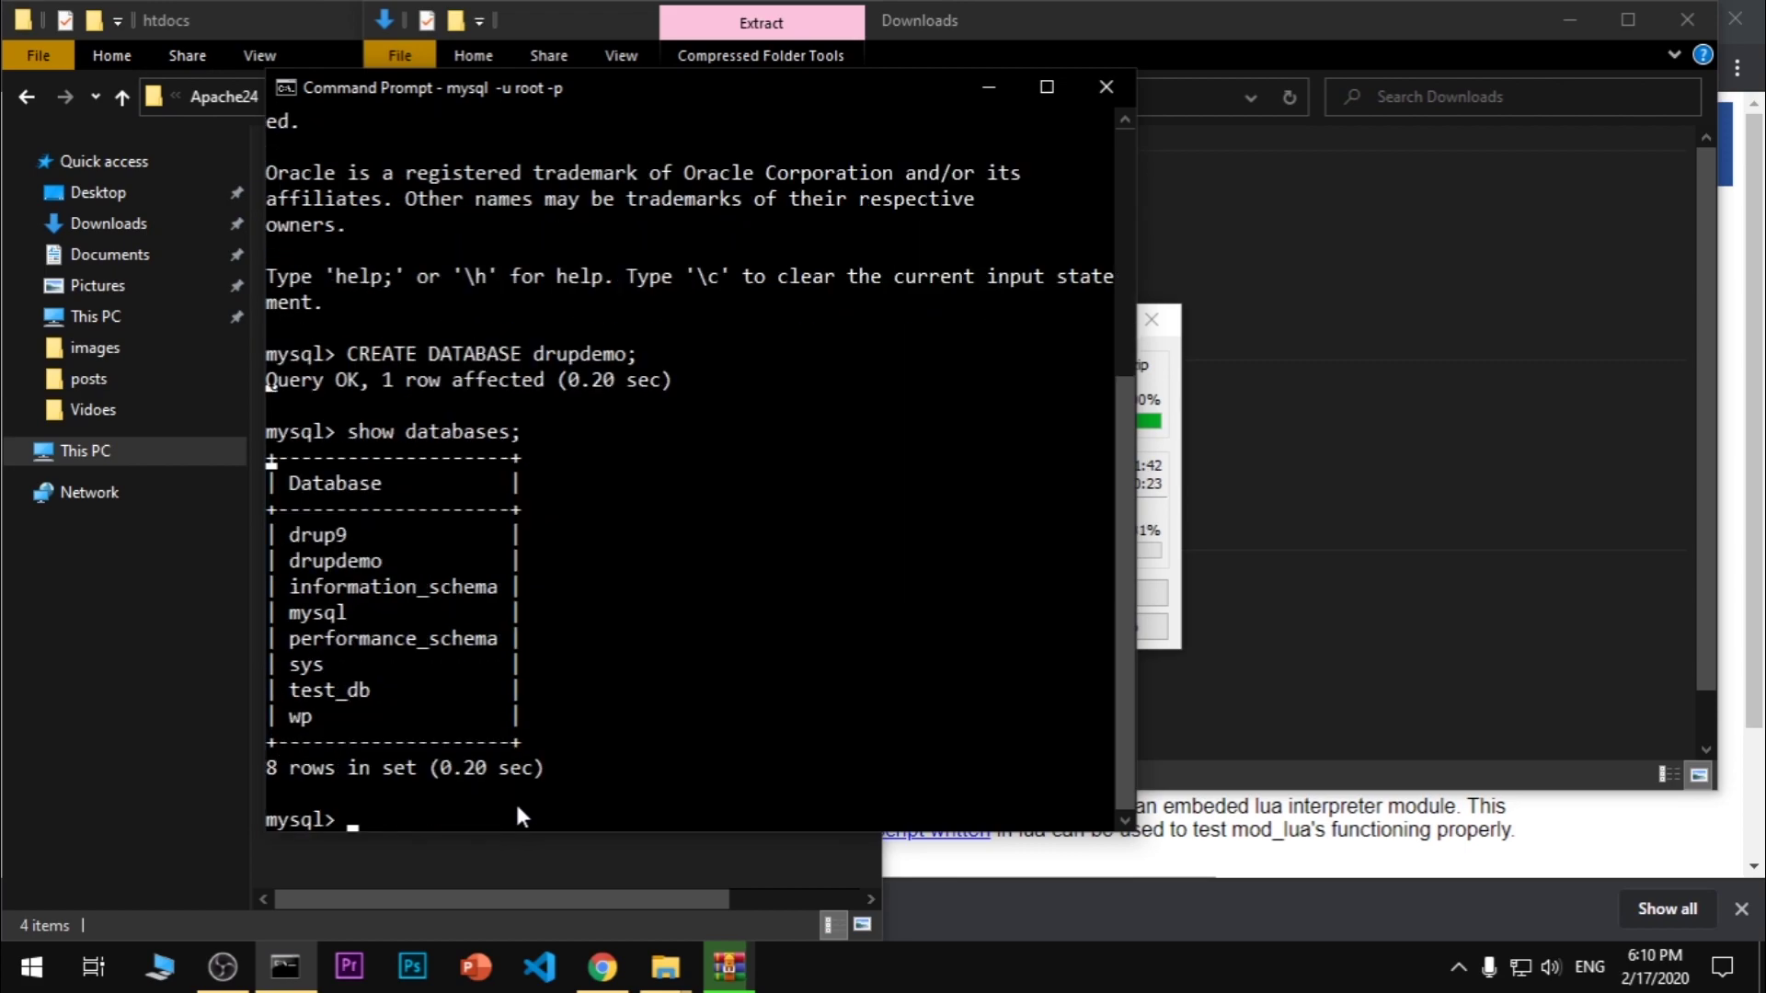
{"action": "left_click", "coordinate": [307, 557]}
{"action": "double_click", "coordinate": [320, 561]}
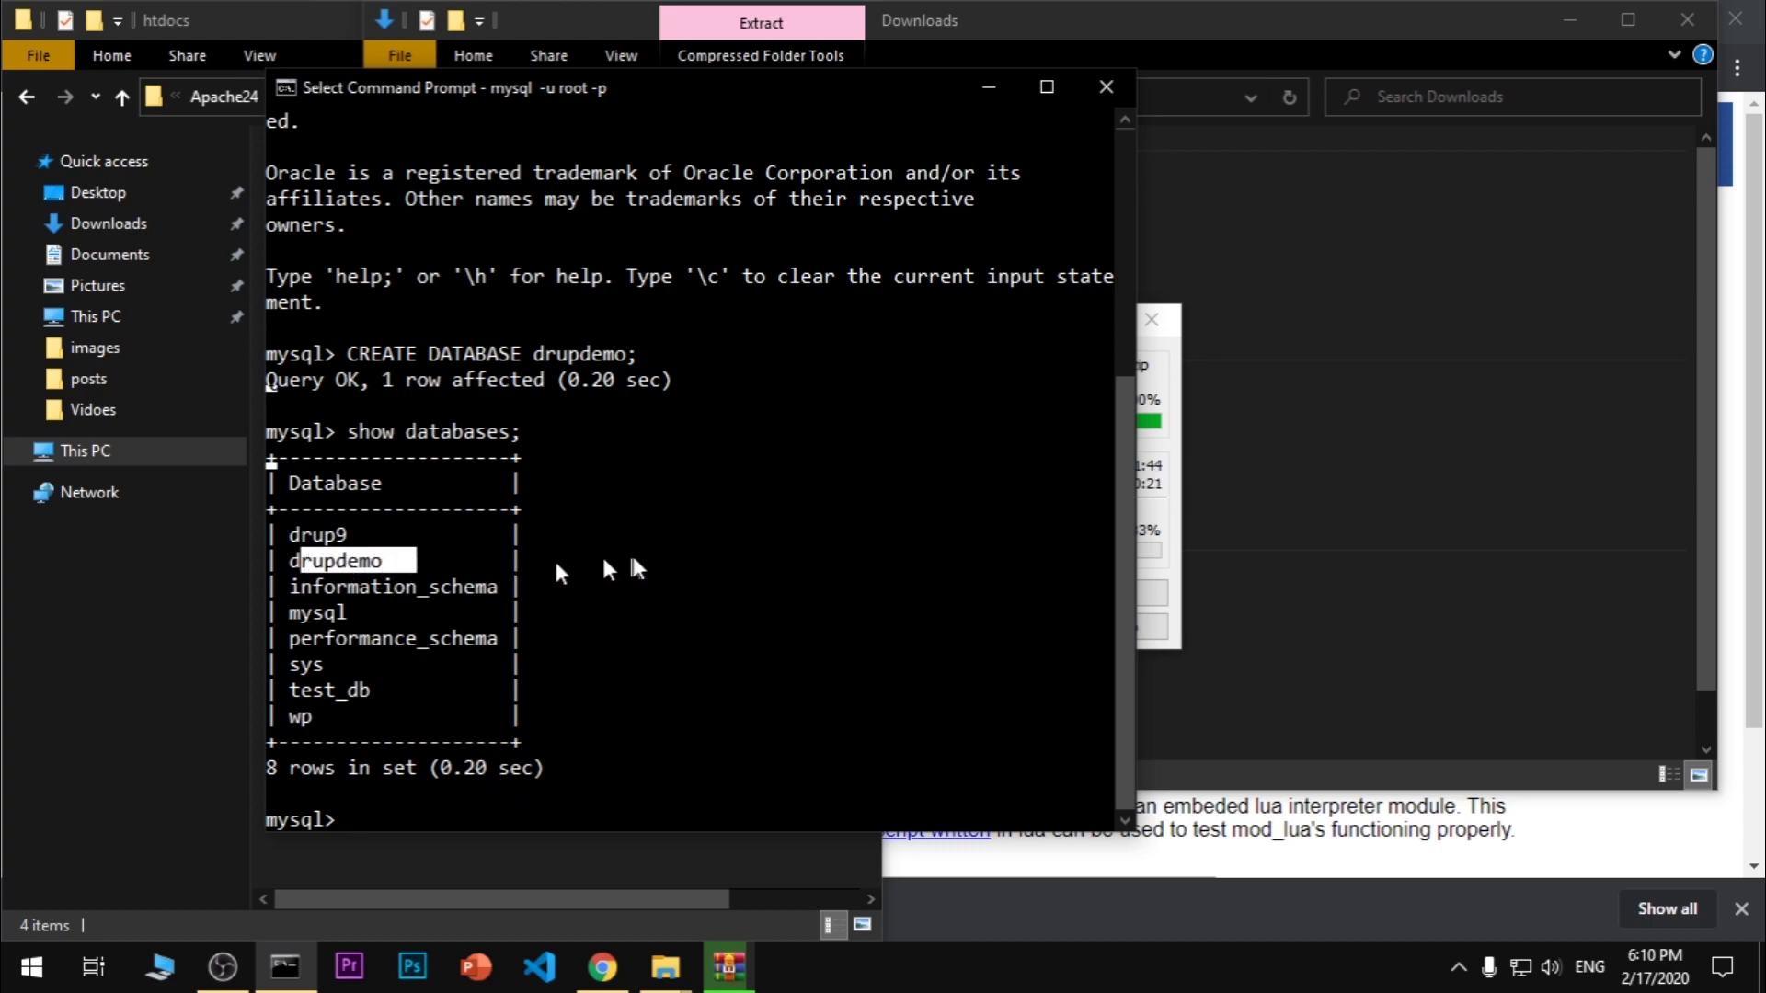
{"action": "left_click", "coordinate": [633, 557]}
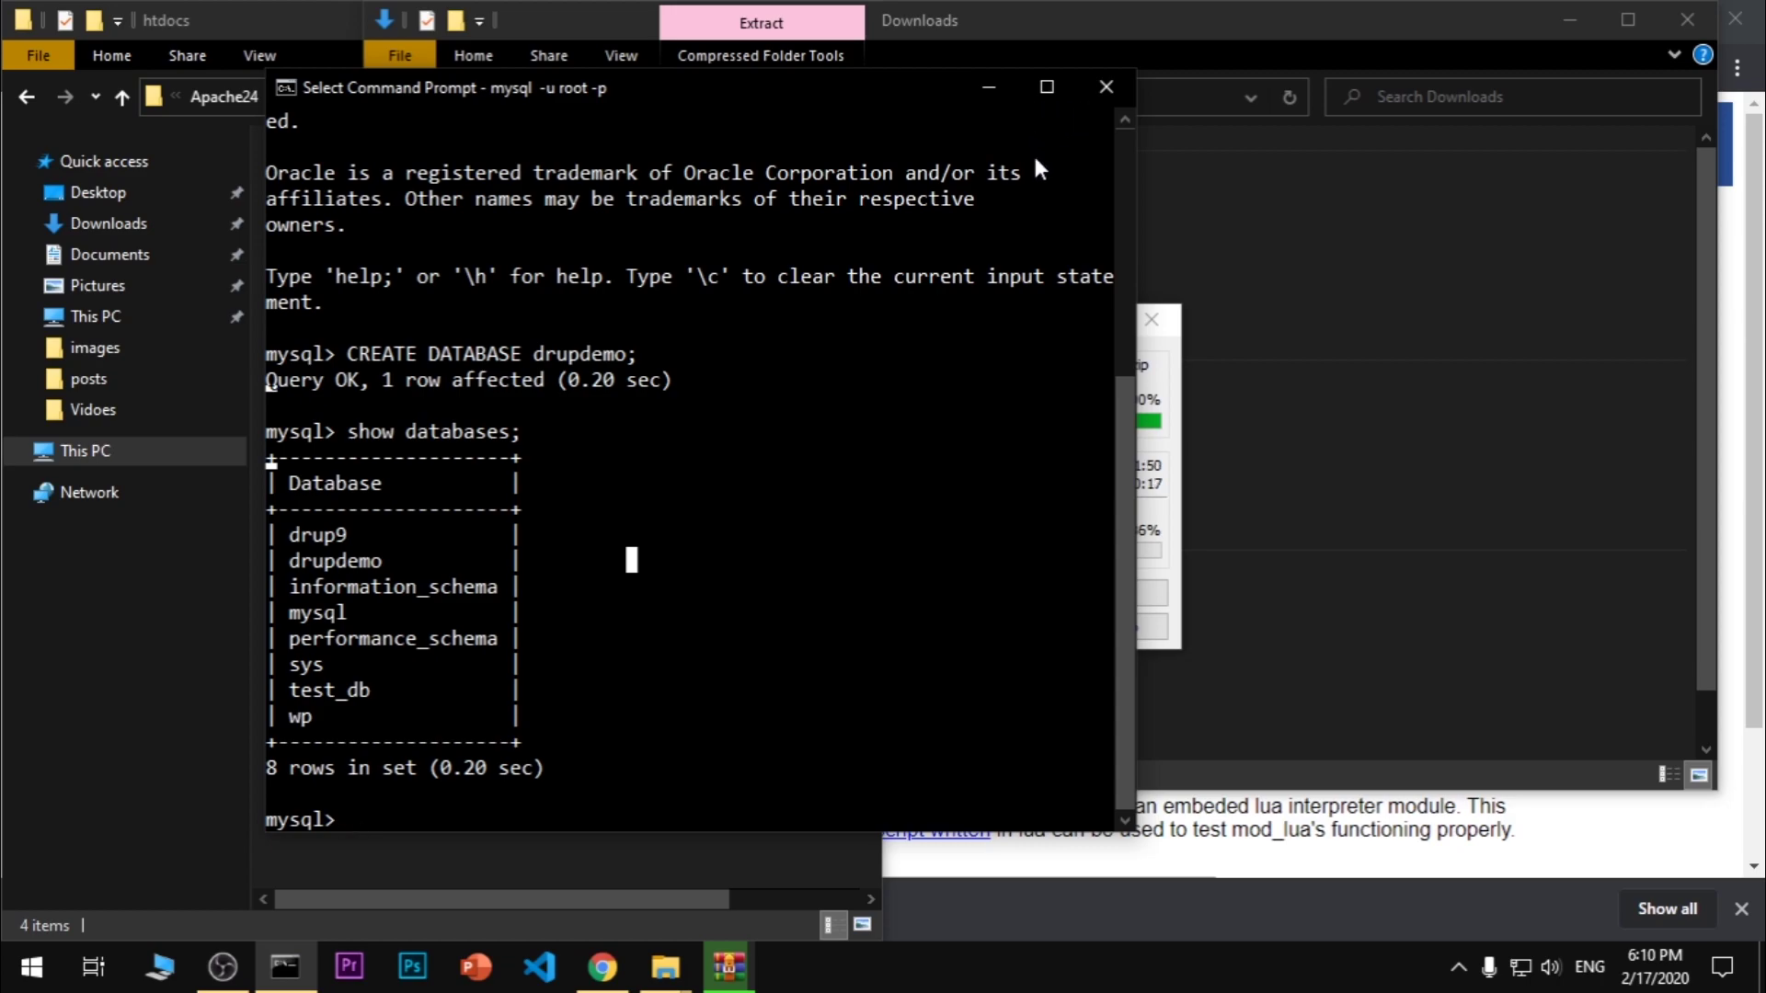
{"action": "left_click", "coordinate": [990, 89]}
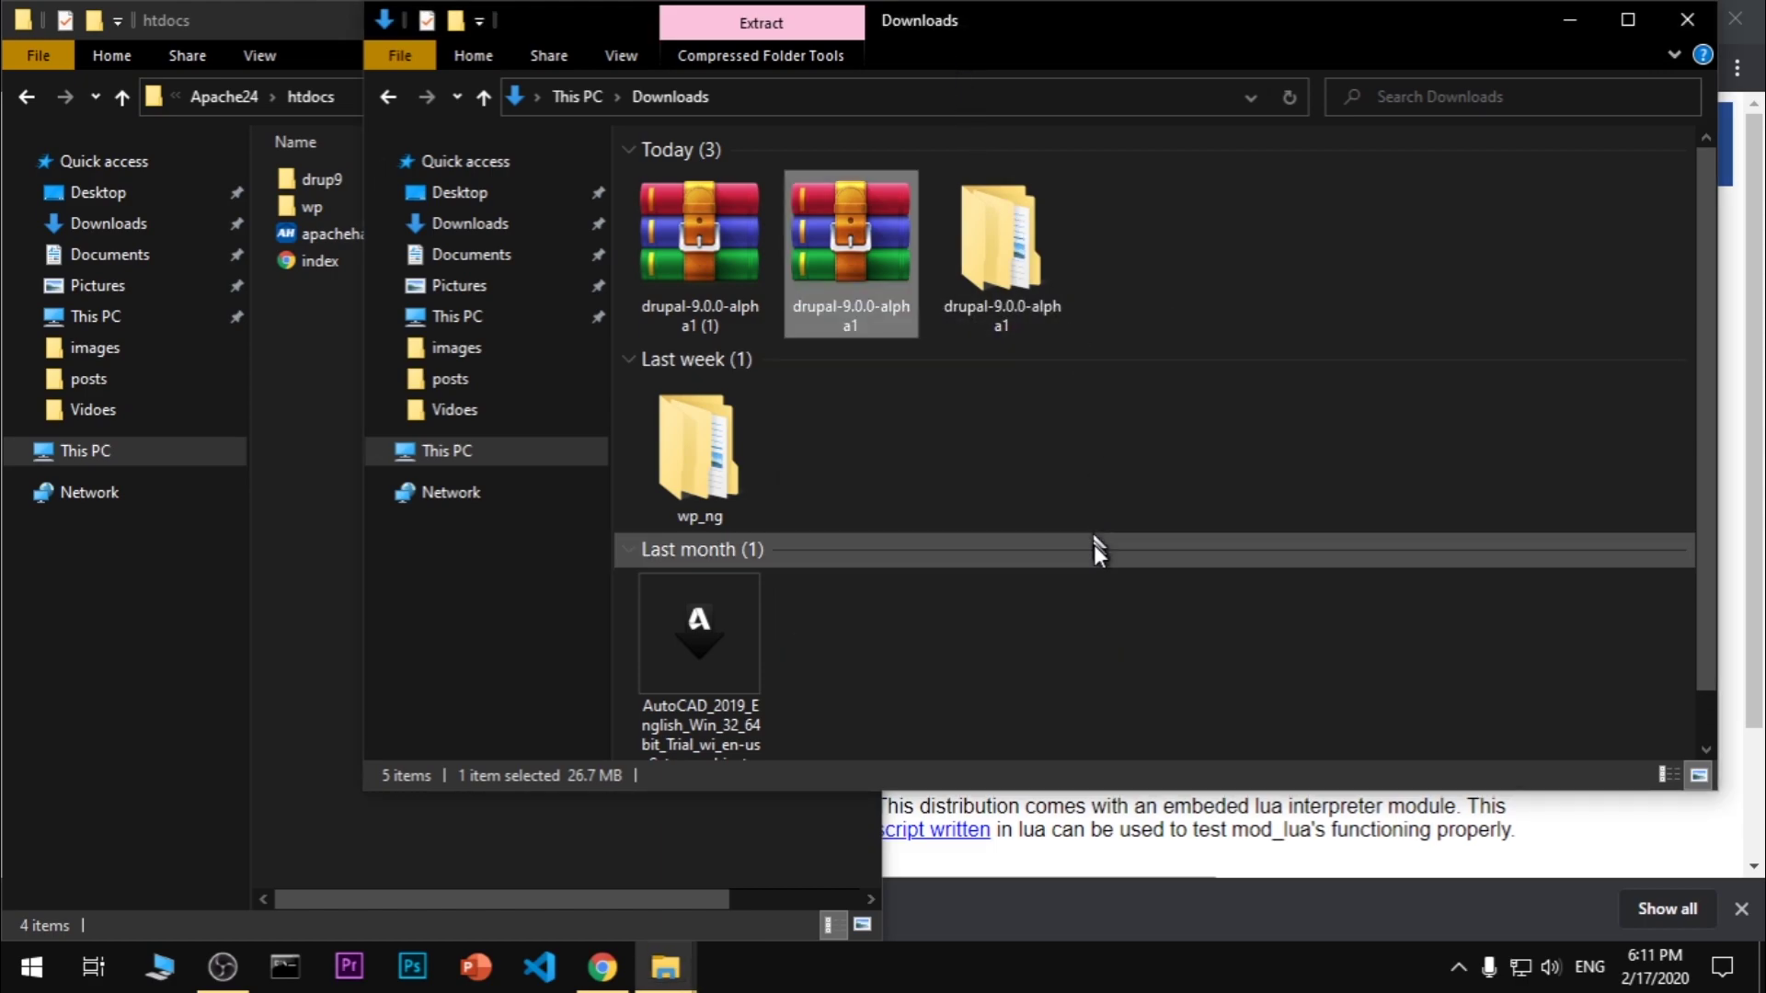
Rename the inner drupal-9.0.0-alpha1 folder in the extracted download to drupdemo
{"action": "left_click", "coordinate": [1094, 549]}
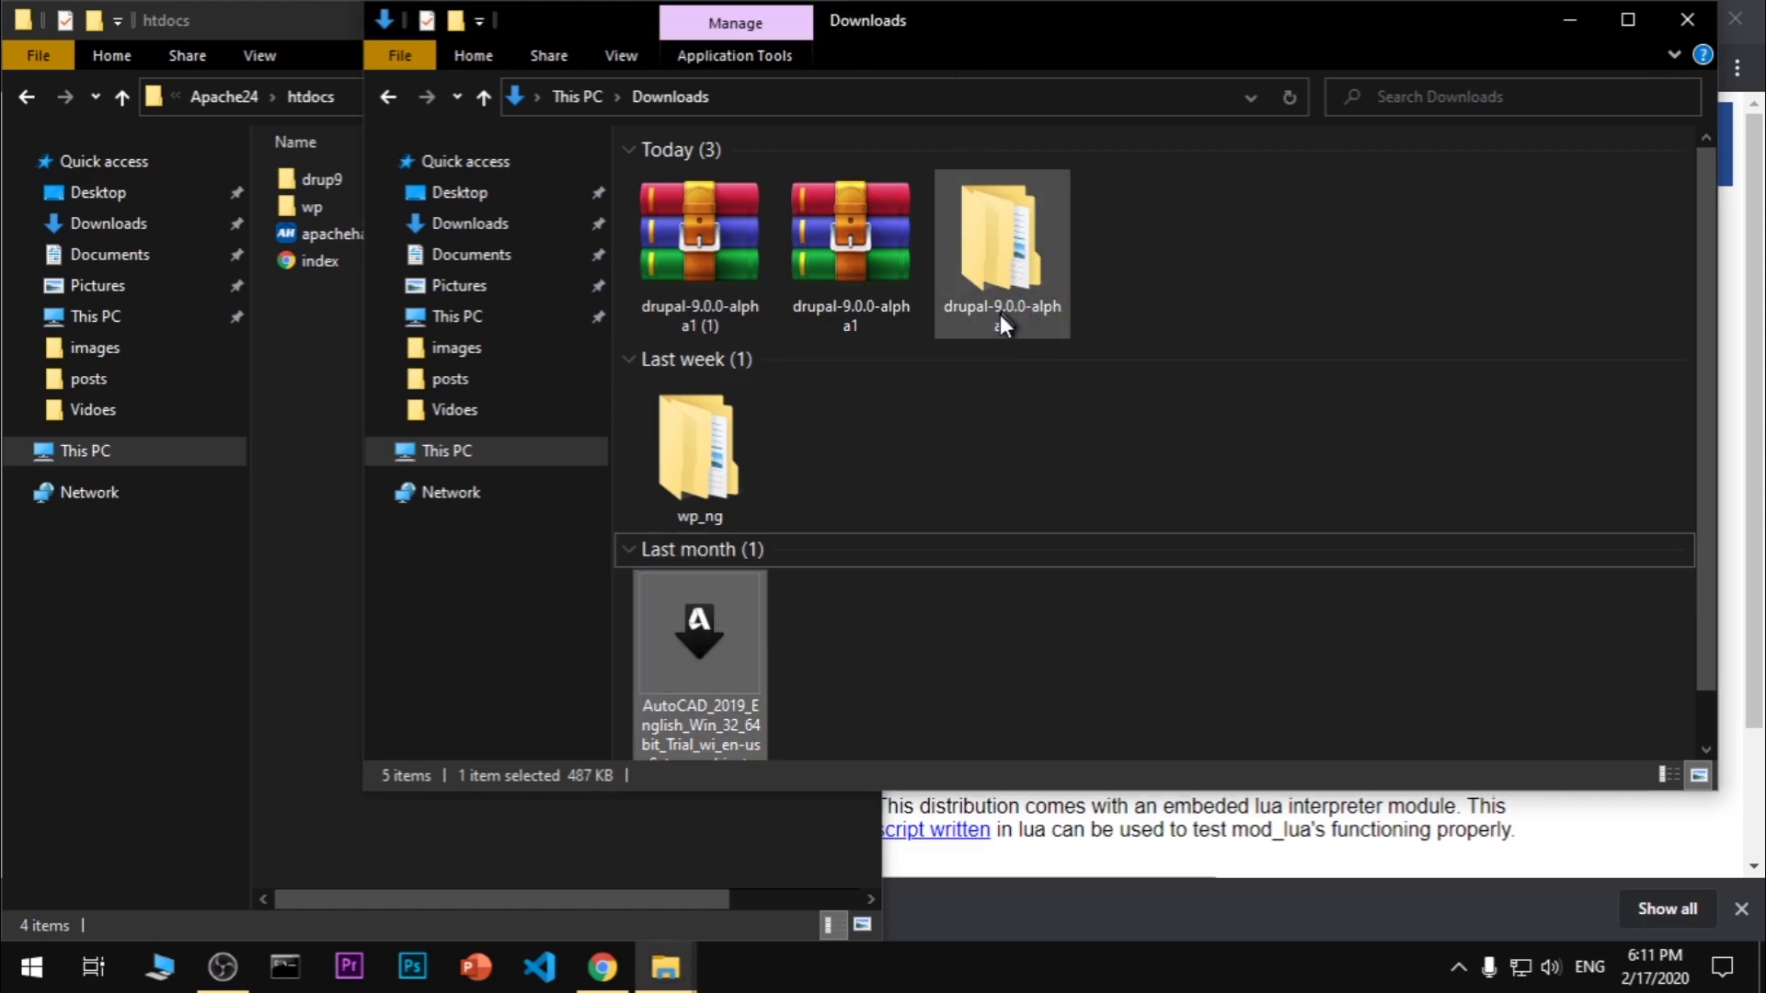
{"action": "left_click", "coordinate": [864, 304]}
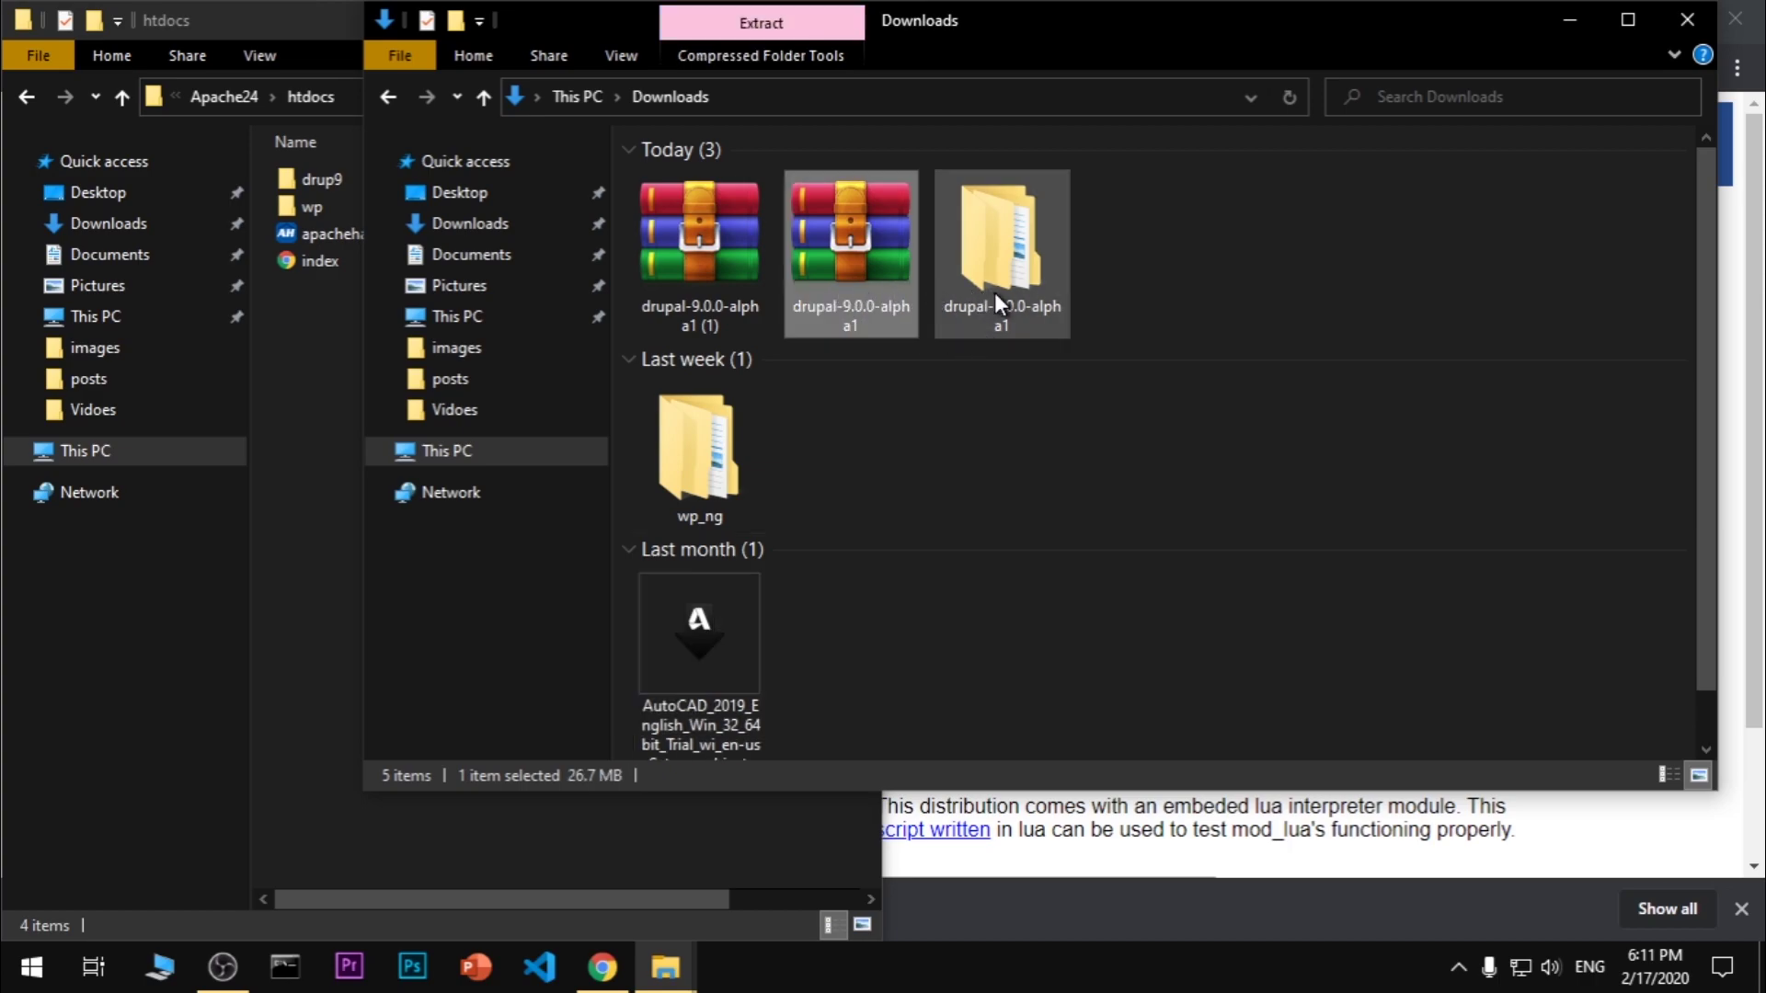
{"action": "double_click", "coordinate": [1010, 267]}
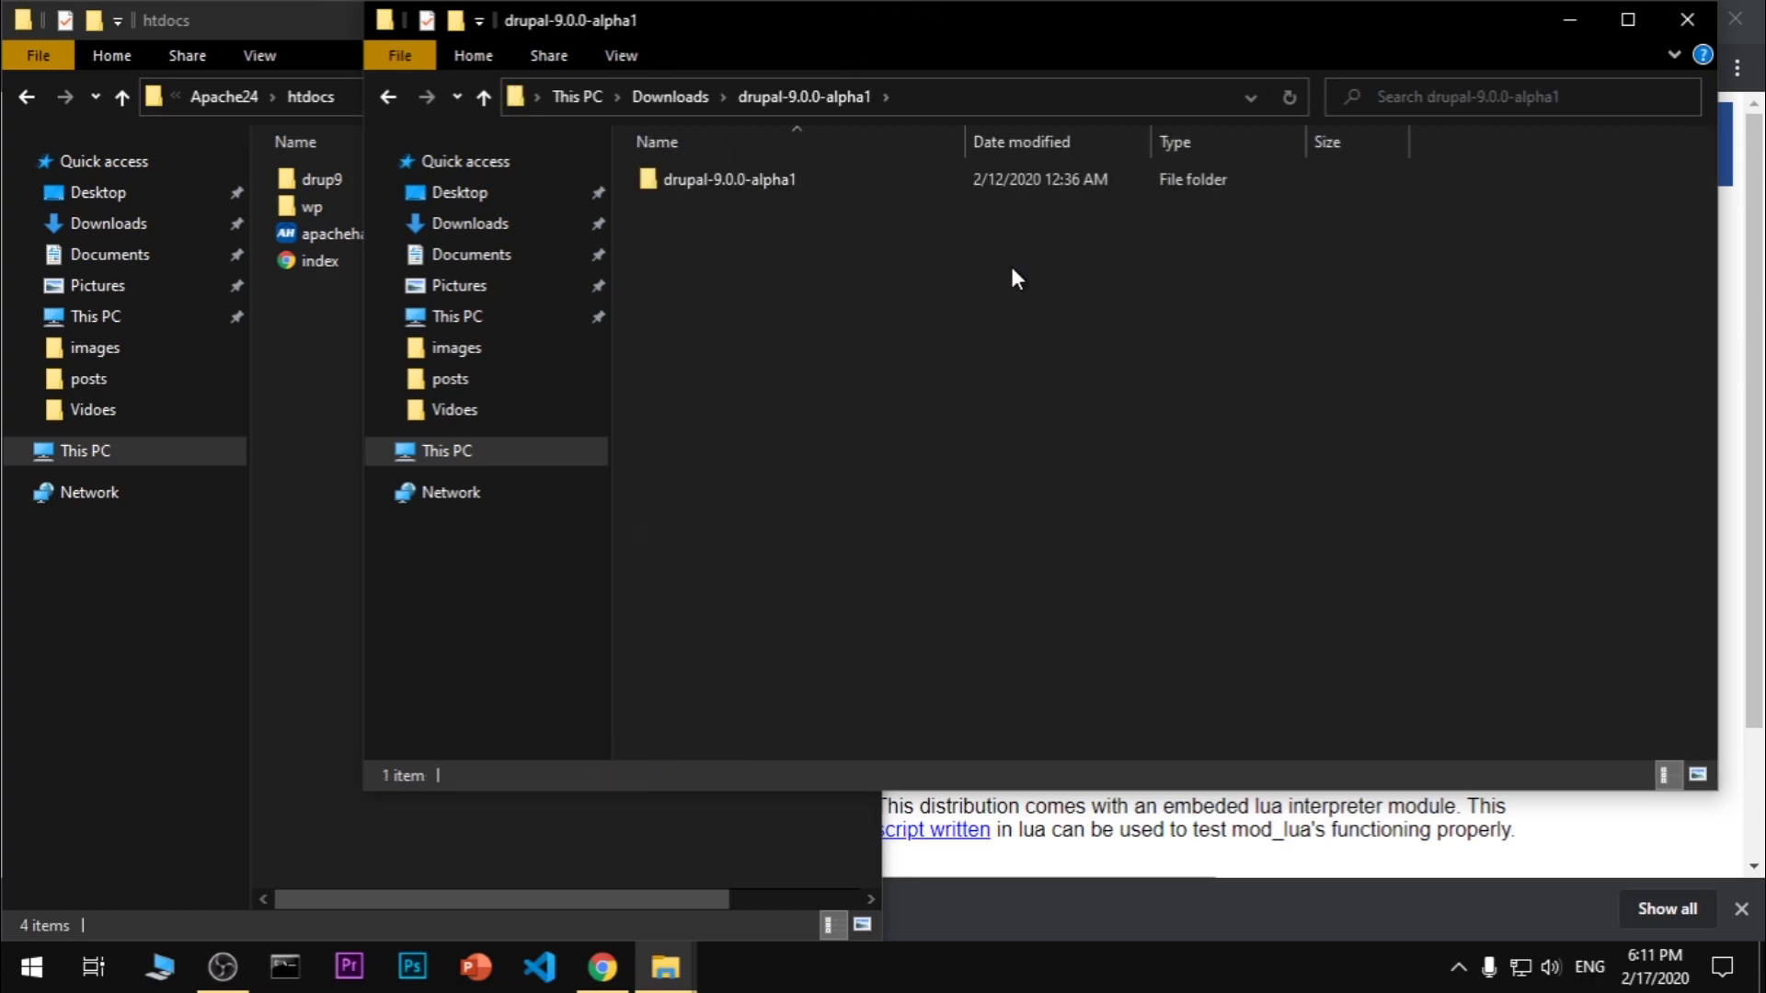
{"action": "double_click", "coordinate": [694, 180]}
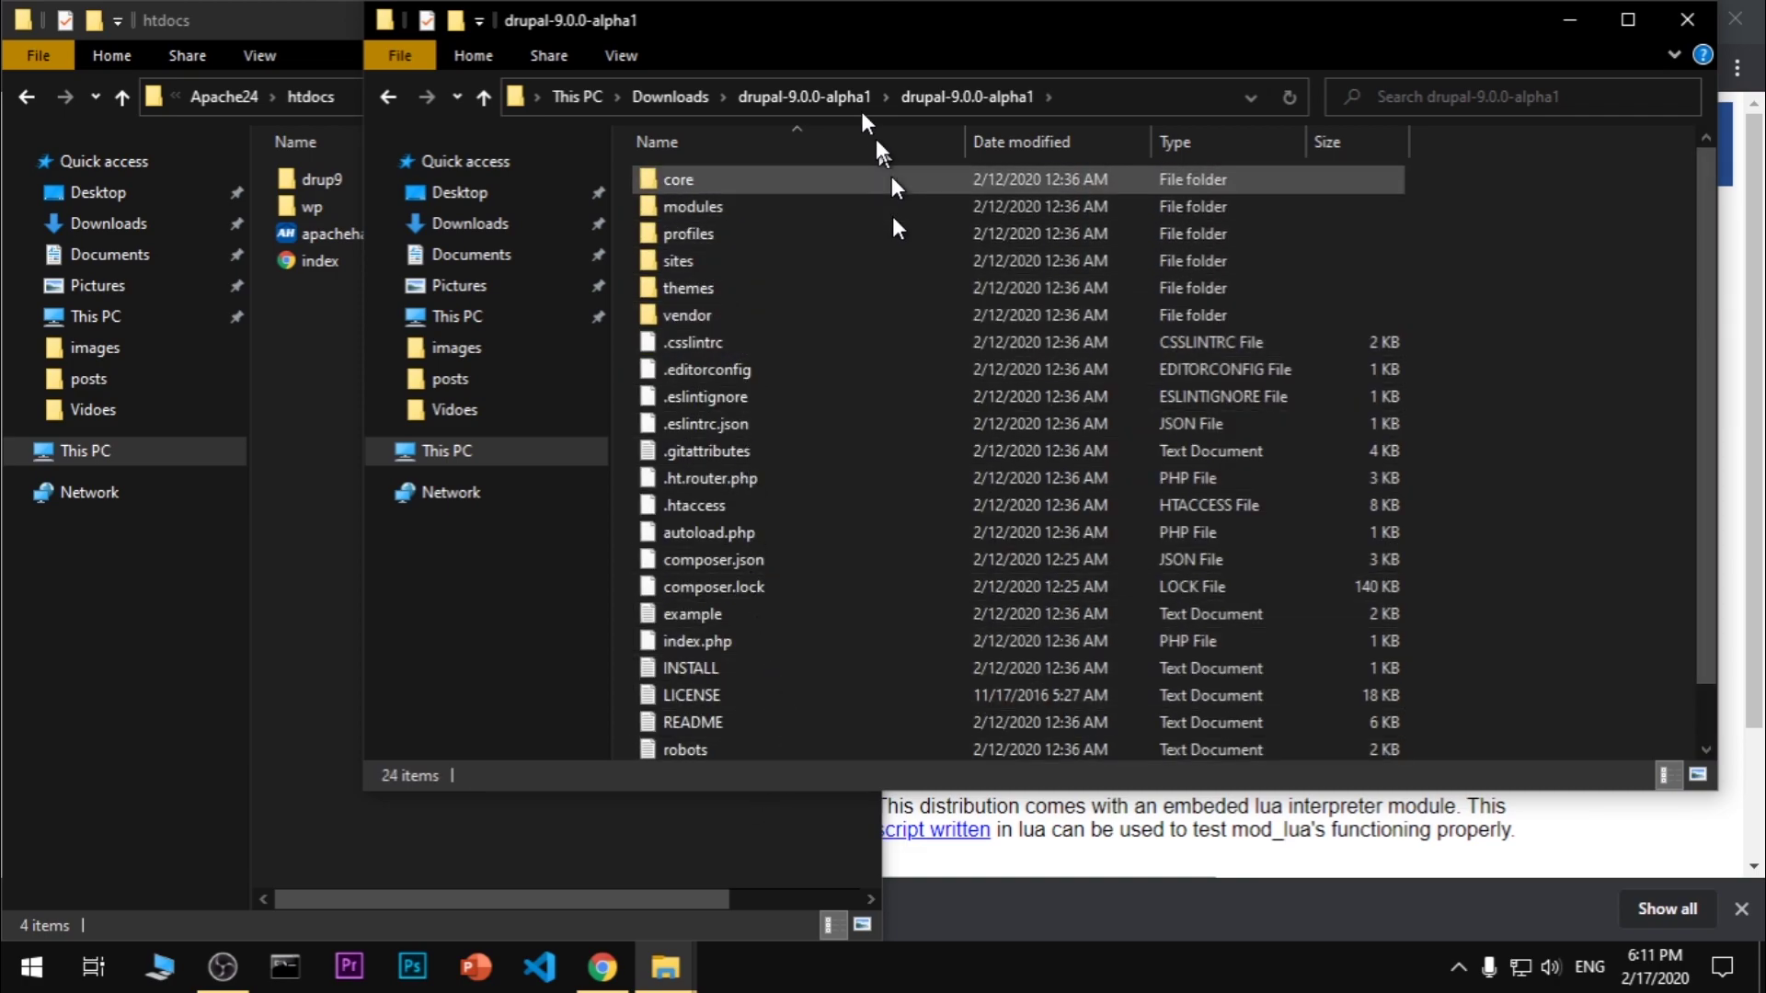
{"action": "left_click", "coordinate": [797, 94]}
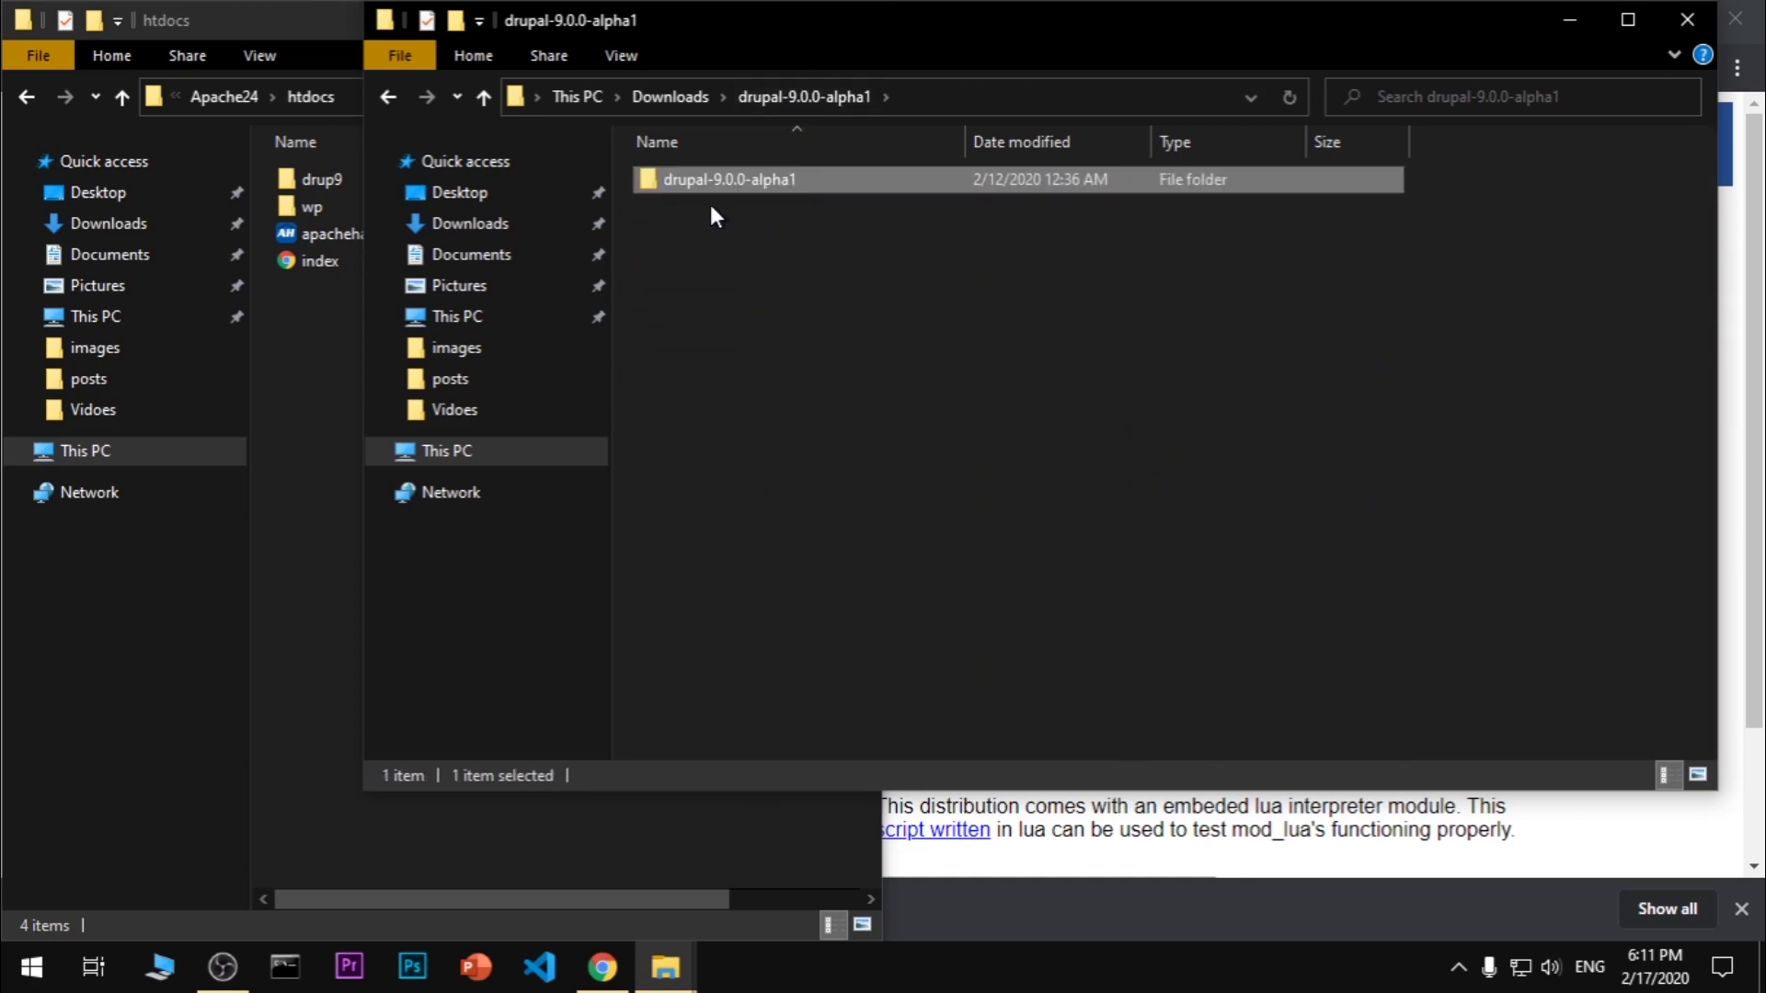
{"action": "key", "text": "F2"}
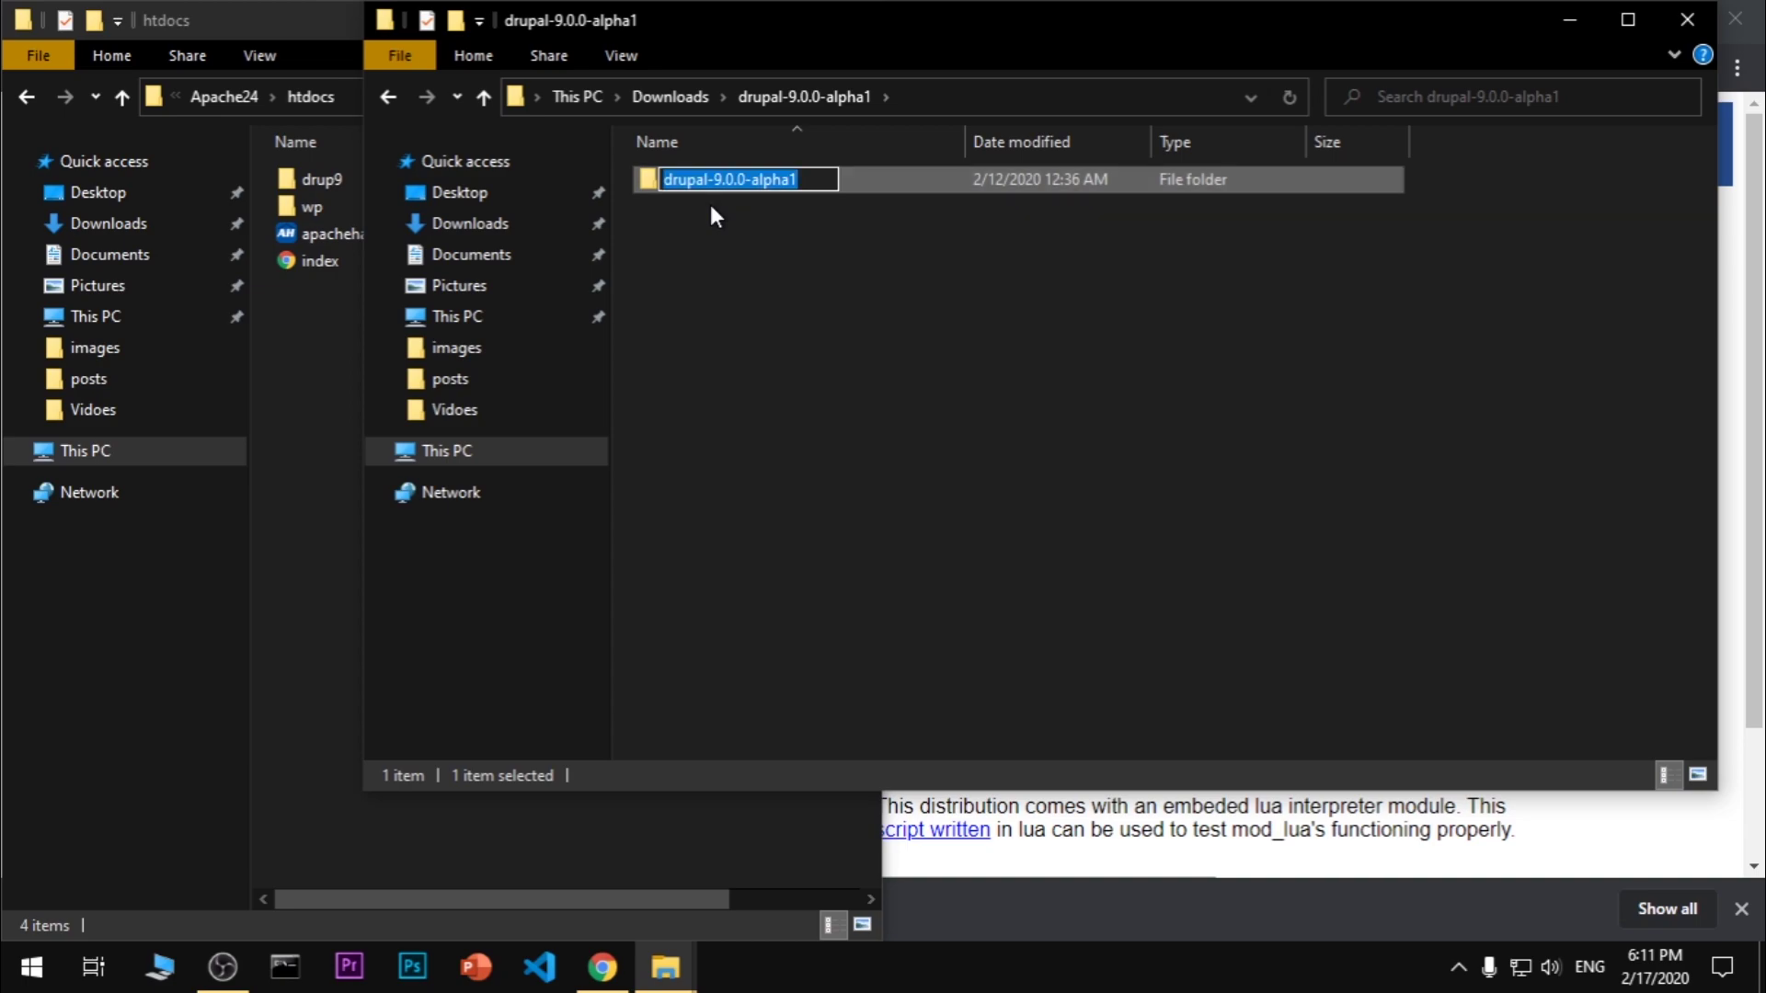
{"action": "type", "text": "drupd"}
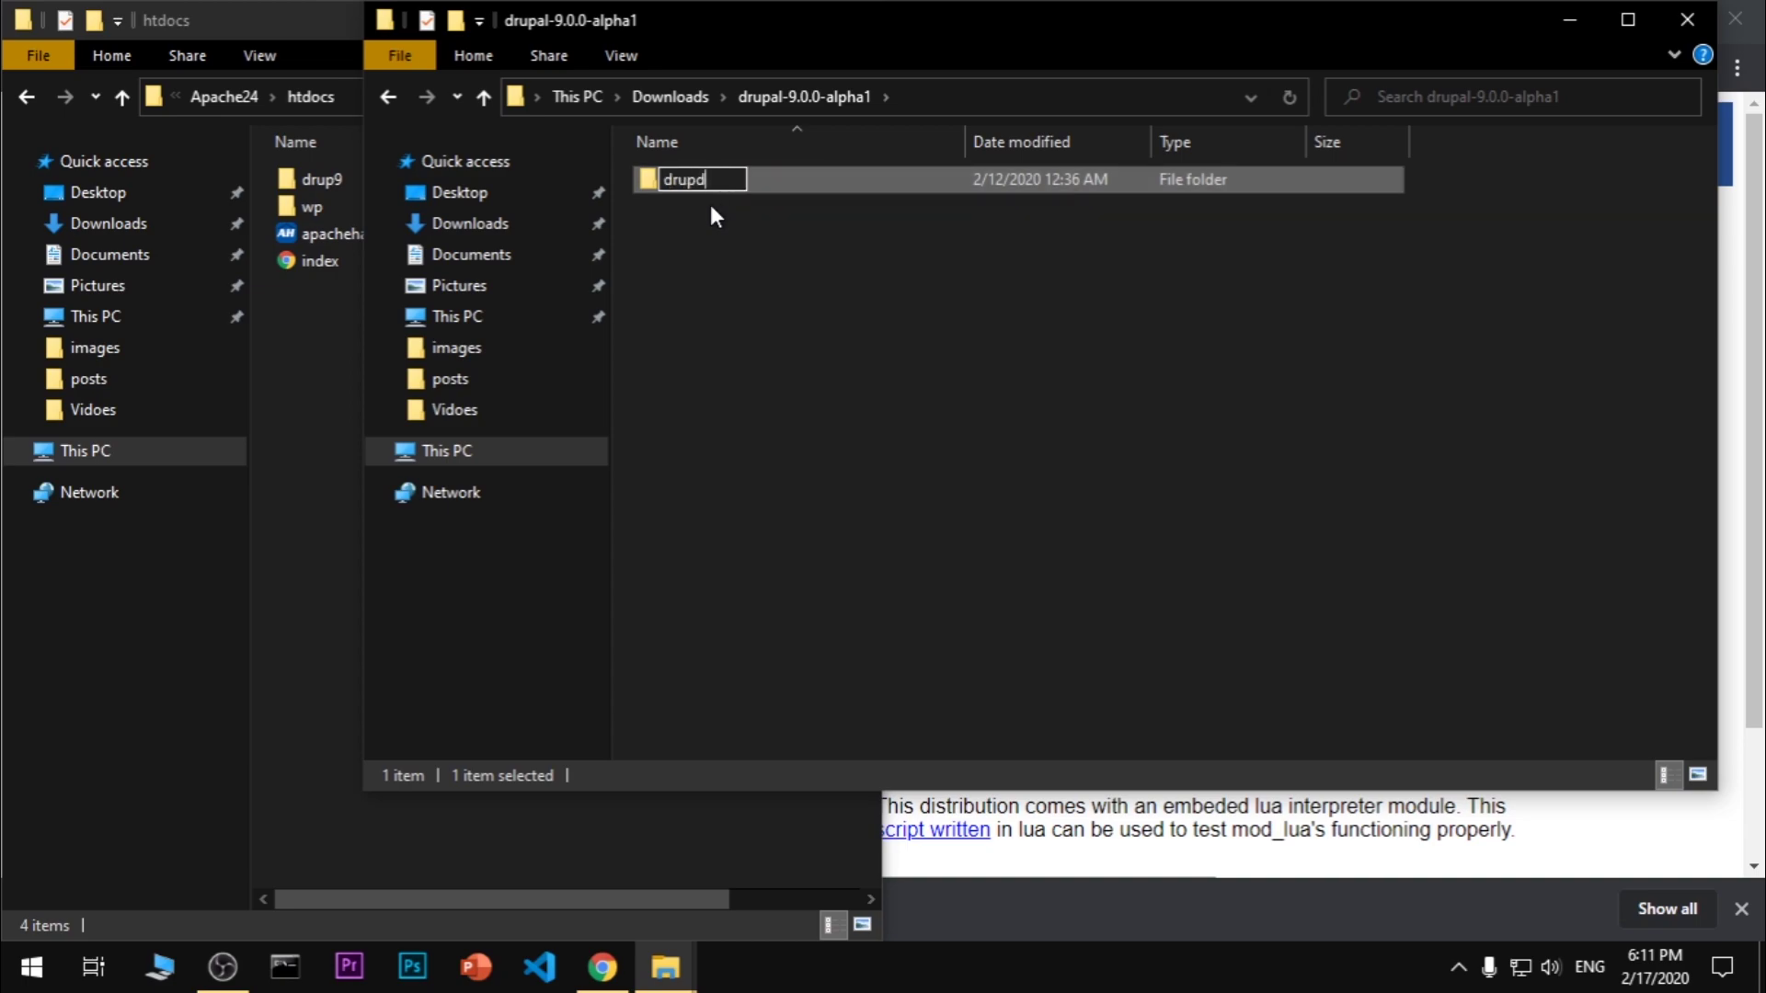
{"action": "type", "text": "emo"}
{"action": "key", "text": "Return"}
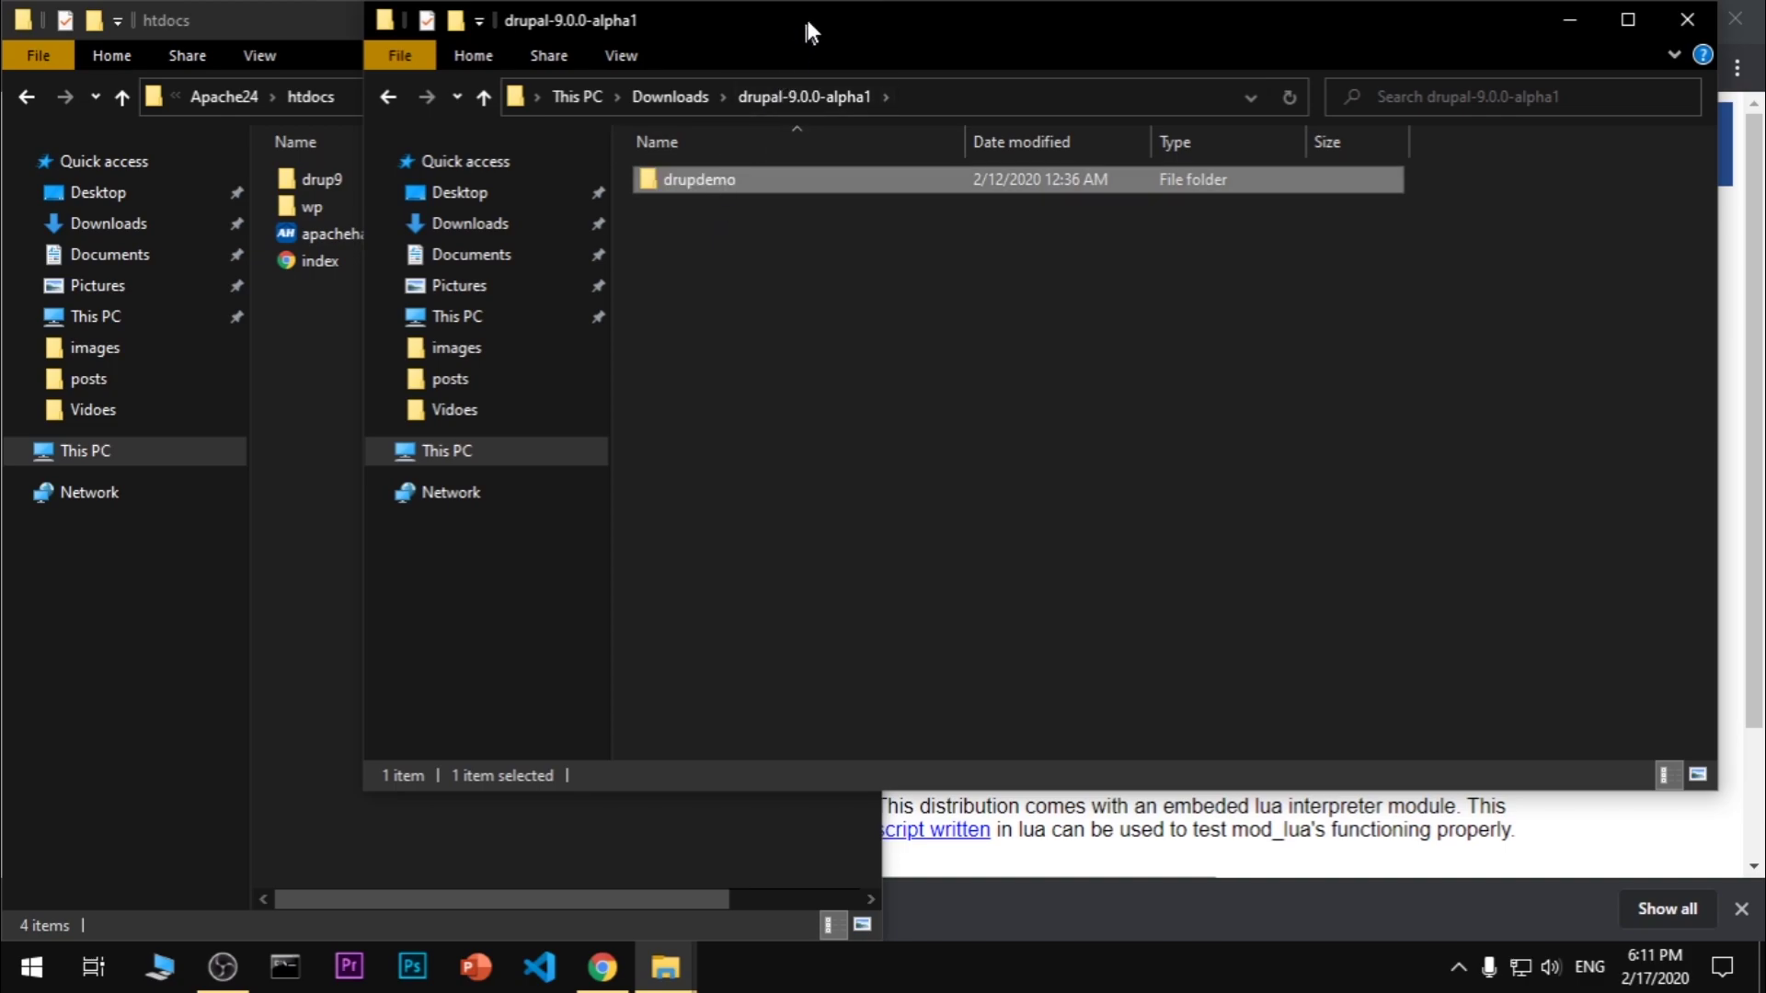
Drag the drupdemo folder into the htdocs window and open it there
{"action": "left_click_drag", "start_coordinate": [807, 20], "coordinate": [1765, 384]}
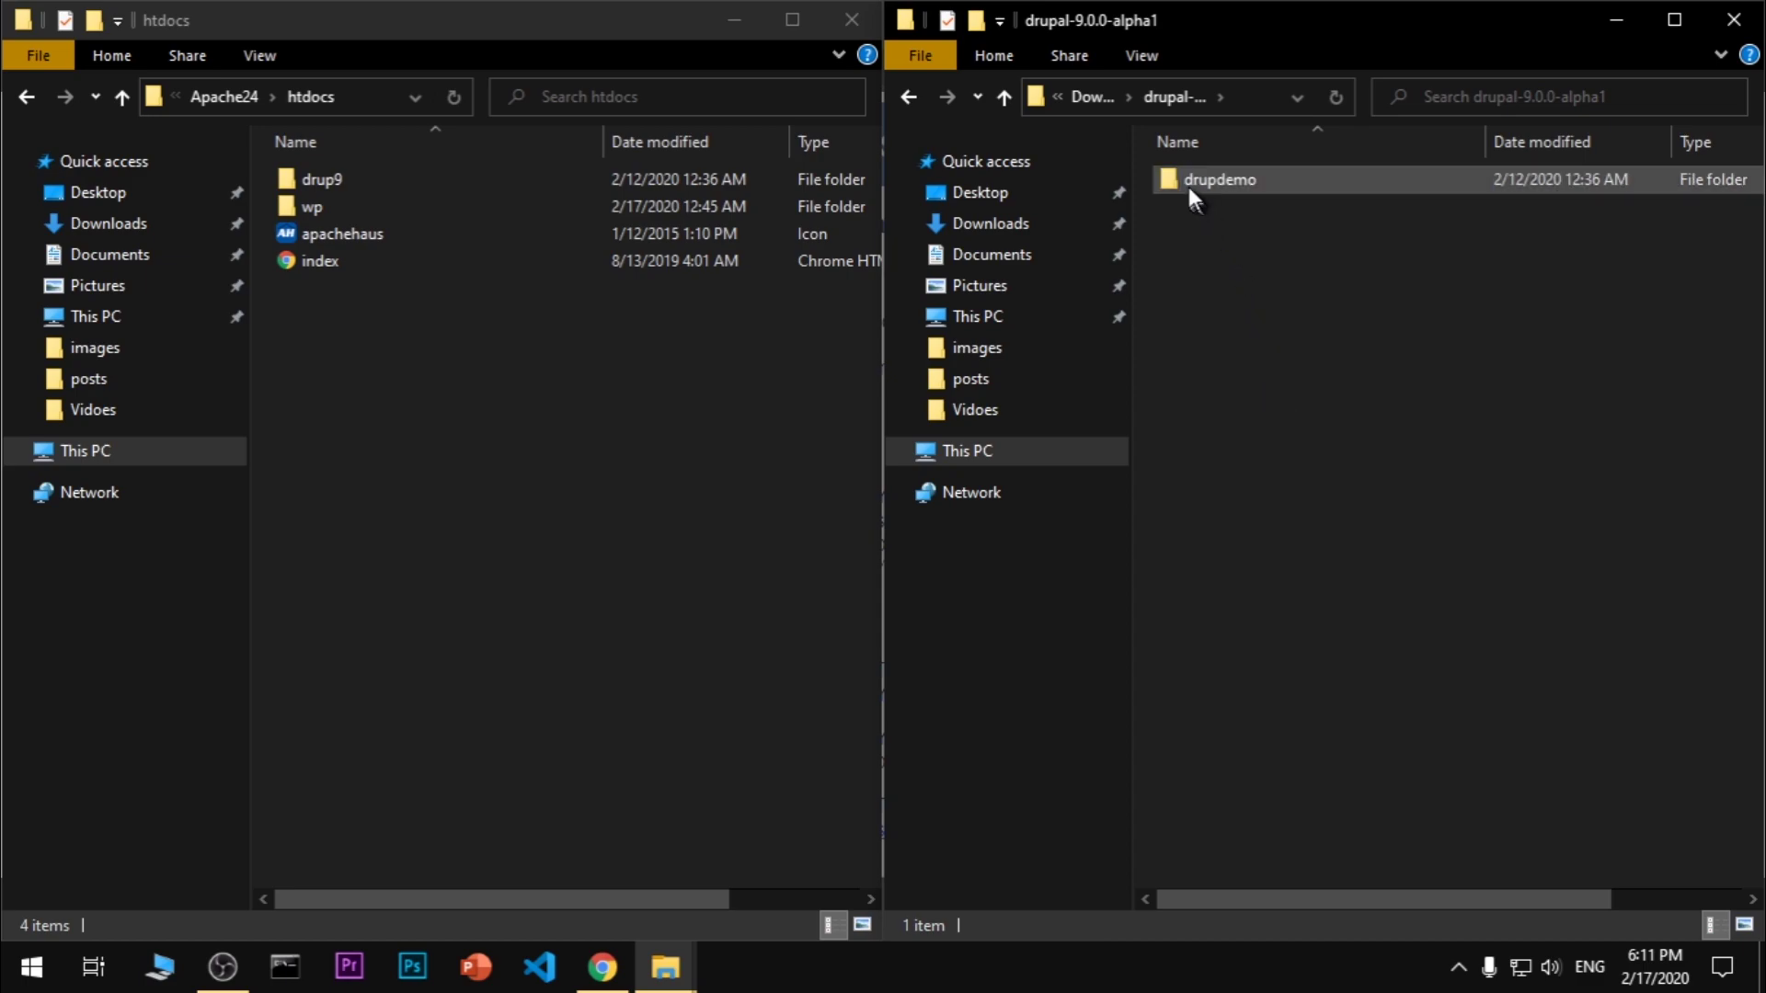
{"action": "left_click_drag", "start_coordinate": [1184, 179], "coordinate": [368, 441]}
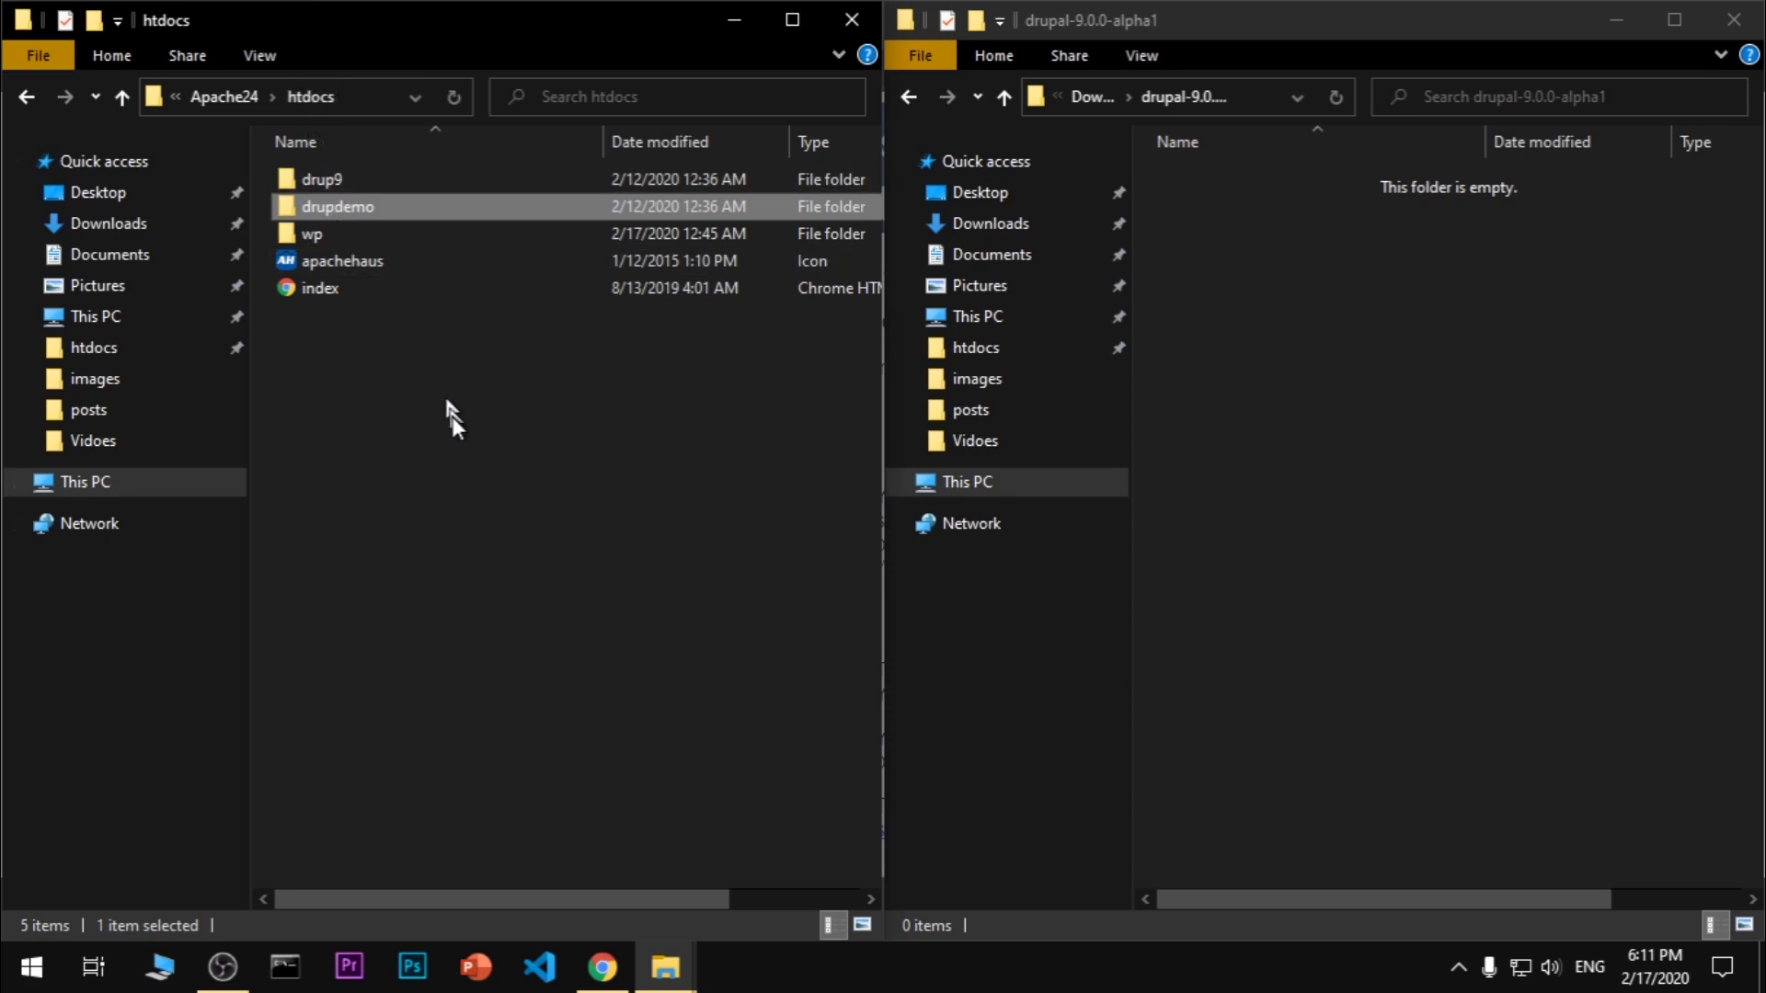
{"action": "double_click", "coordinate": [382, 209]}
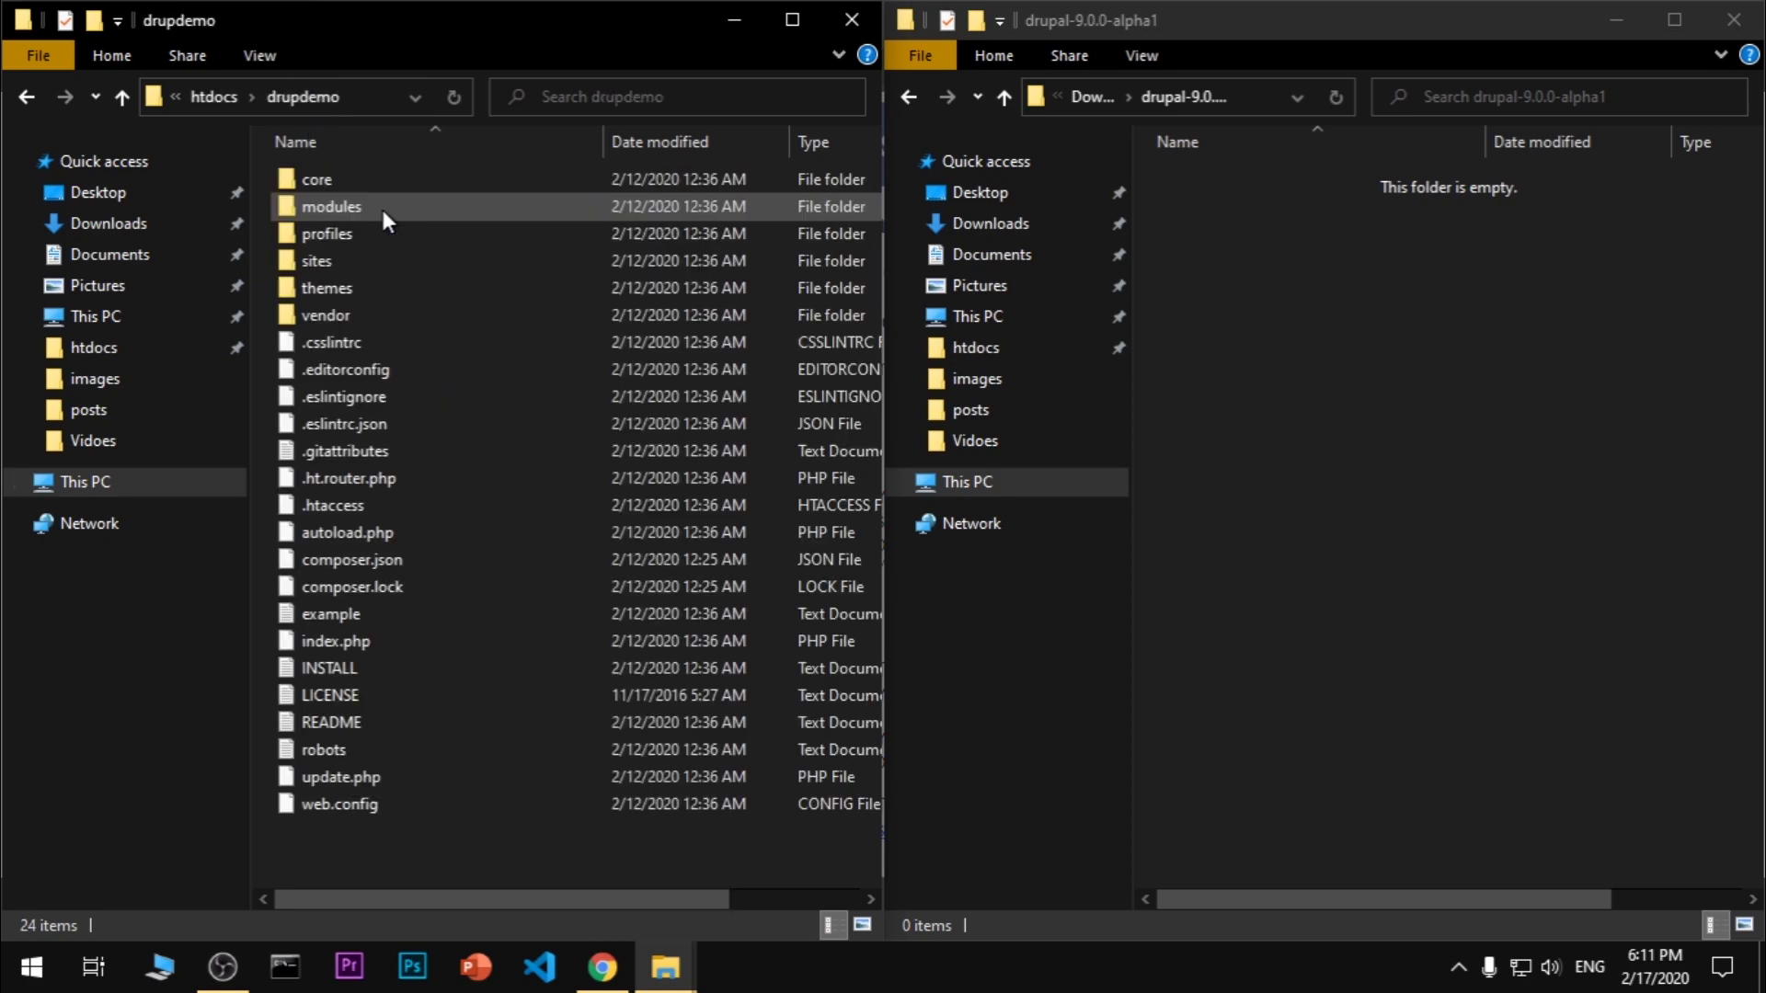
{"action": "left_click", "coordinate": [1265, 285]}
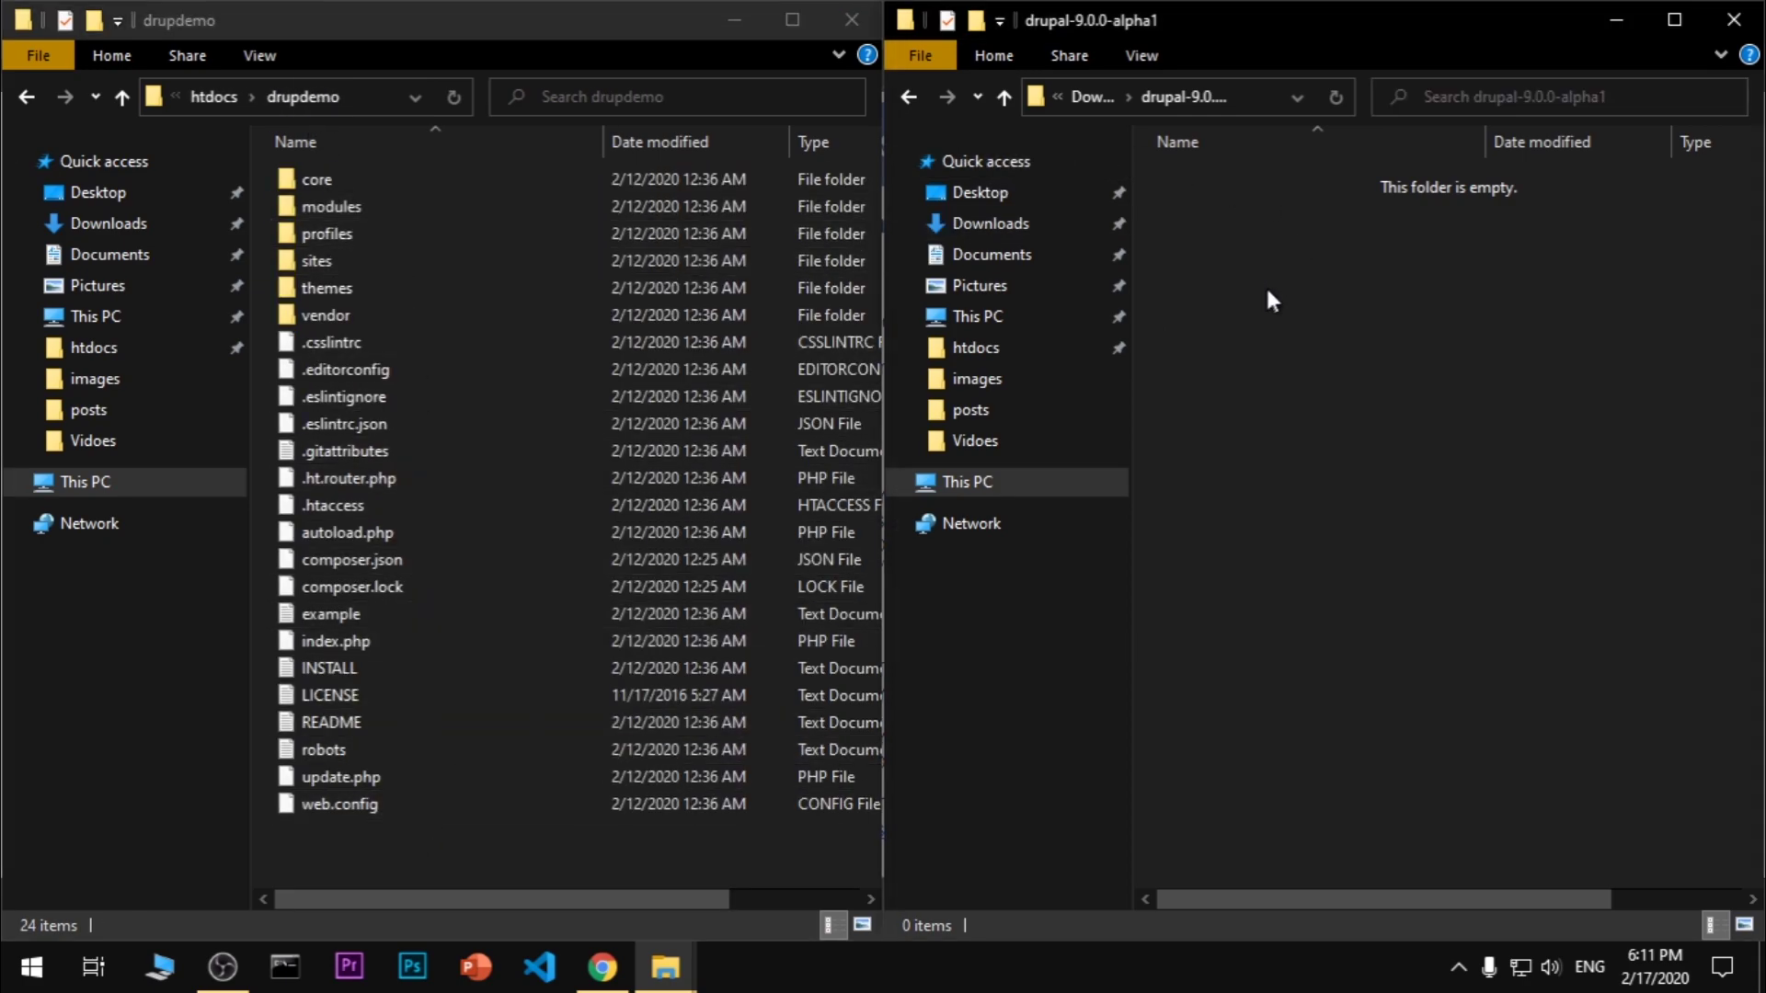
Close both Explorer windows and load localhost:8080/drupdemo in Chrome
{"action": "left_click", "coordinate": [1734, 19]}
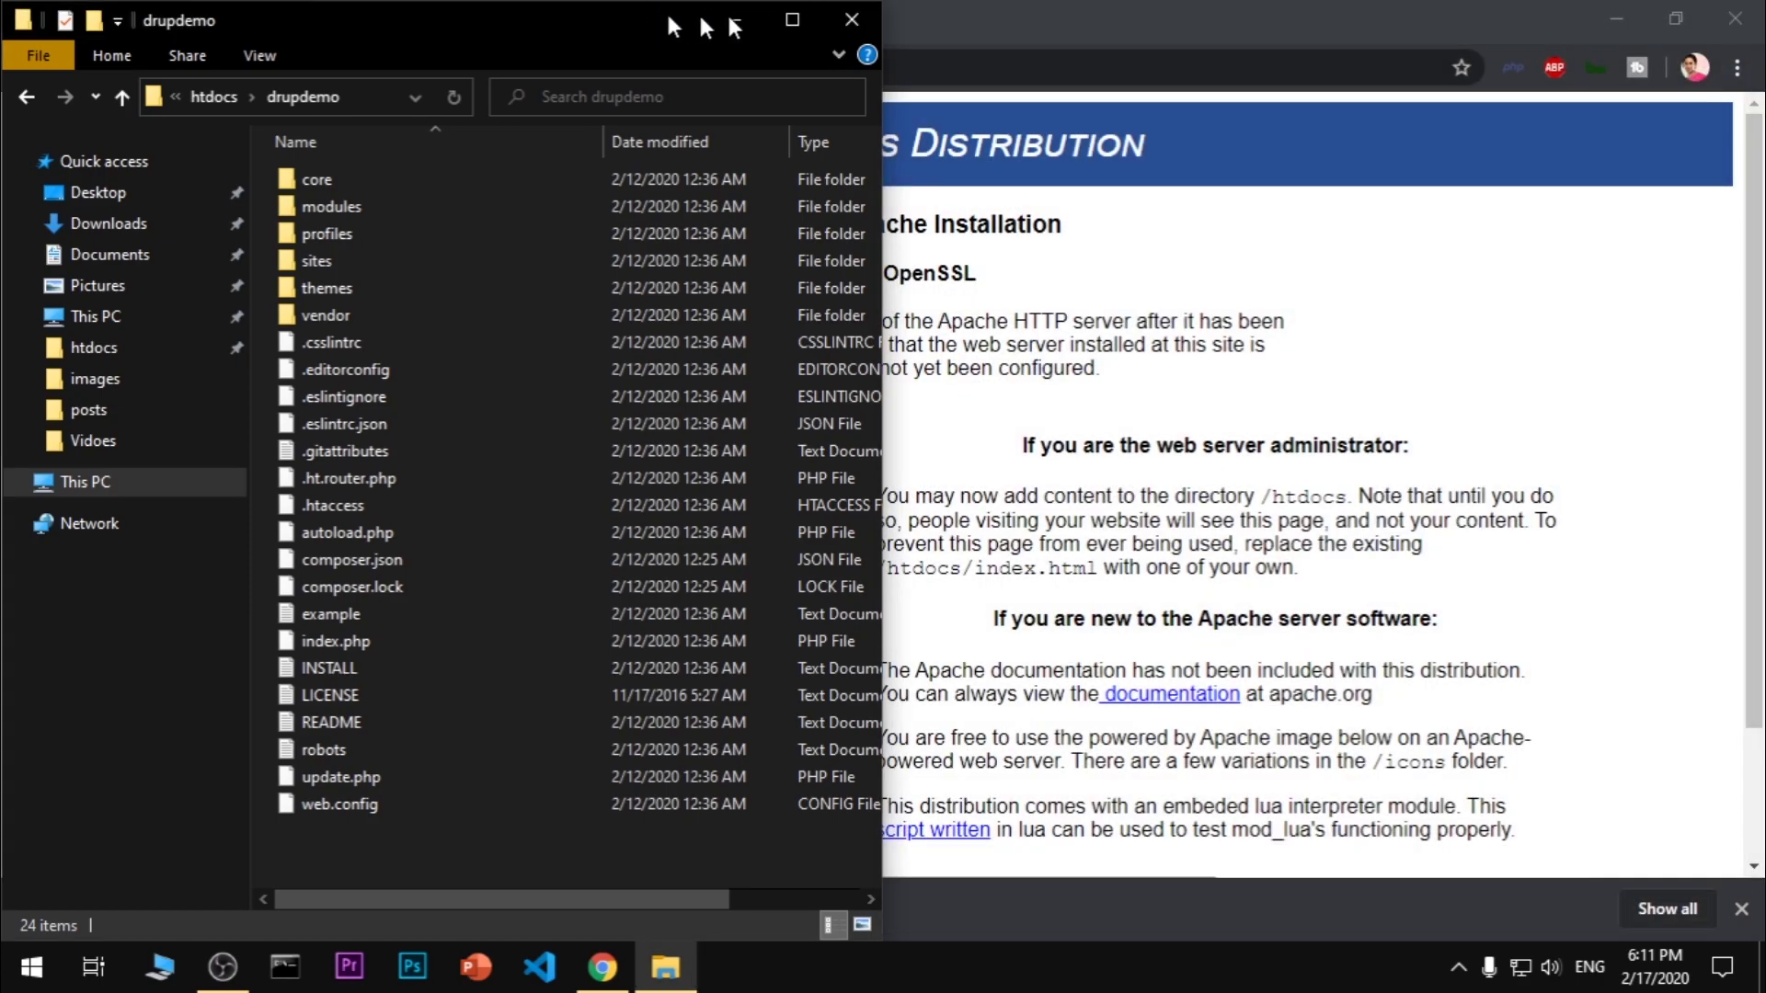
{"action": "left_click", "coordinate": [852, 20]}
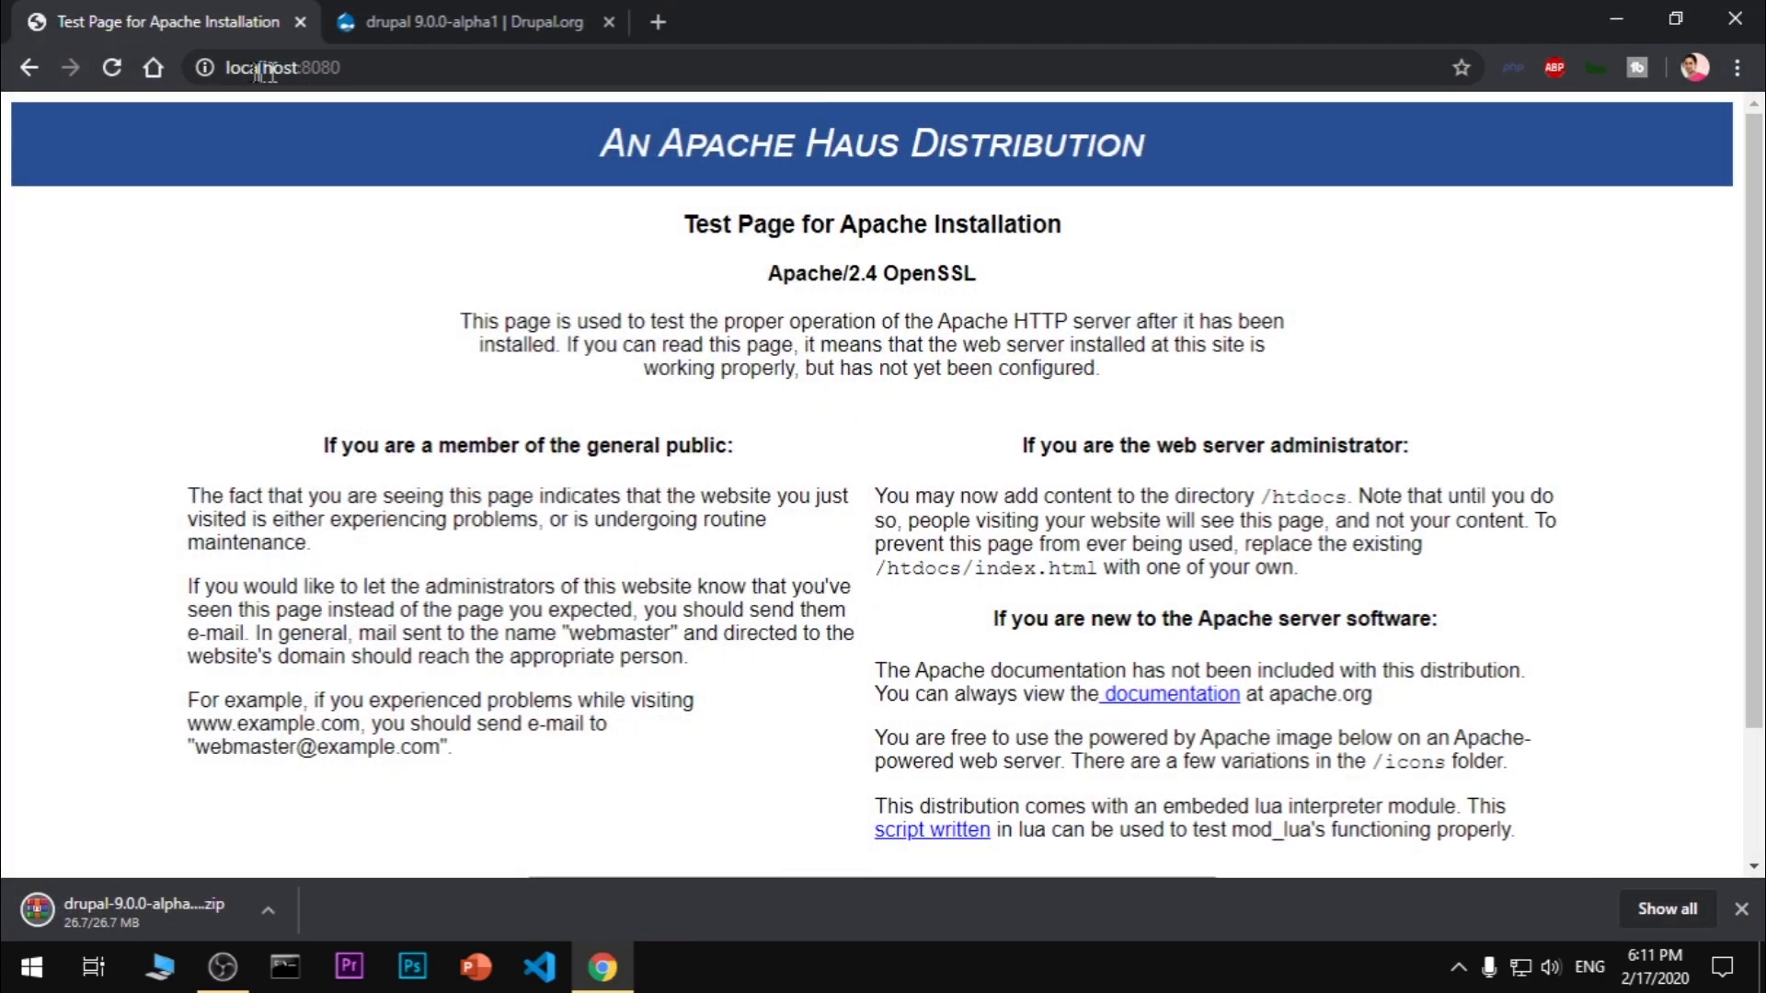
{"action": "left_click_drag", "start_coordinate": [348, 69], "coordinate": [222, 88]}
{"action": "left_click", "coordinate": [367, 416]}
{"action": "left_click", "coordinate": [369, 72]}
{"action": "key", "text": "Escape"}
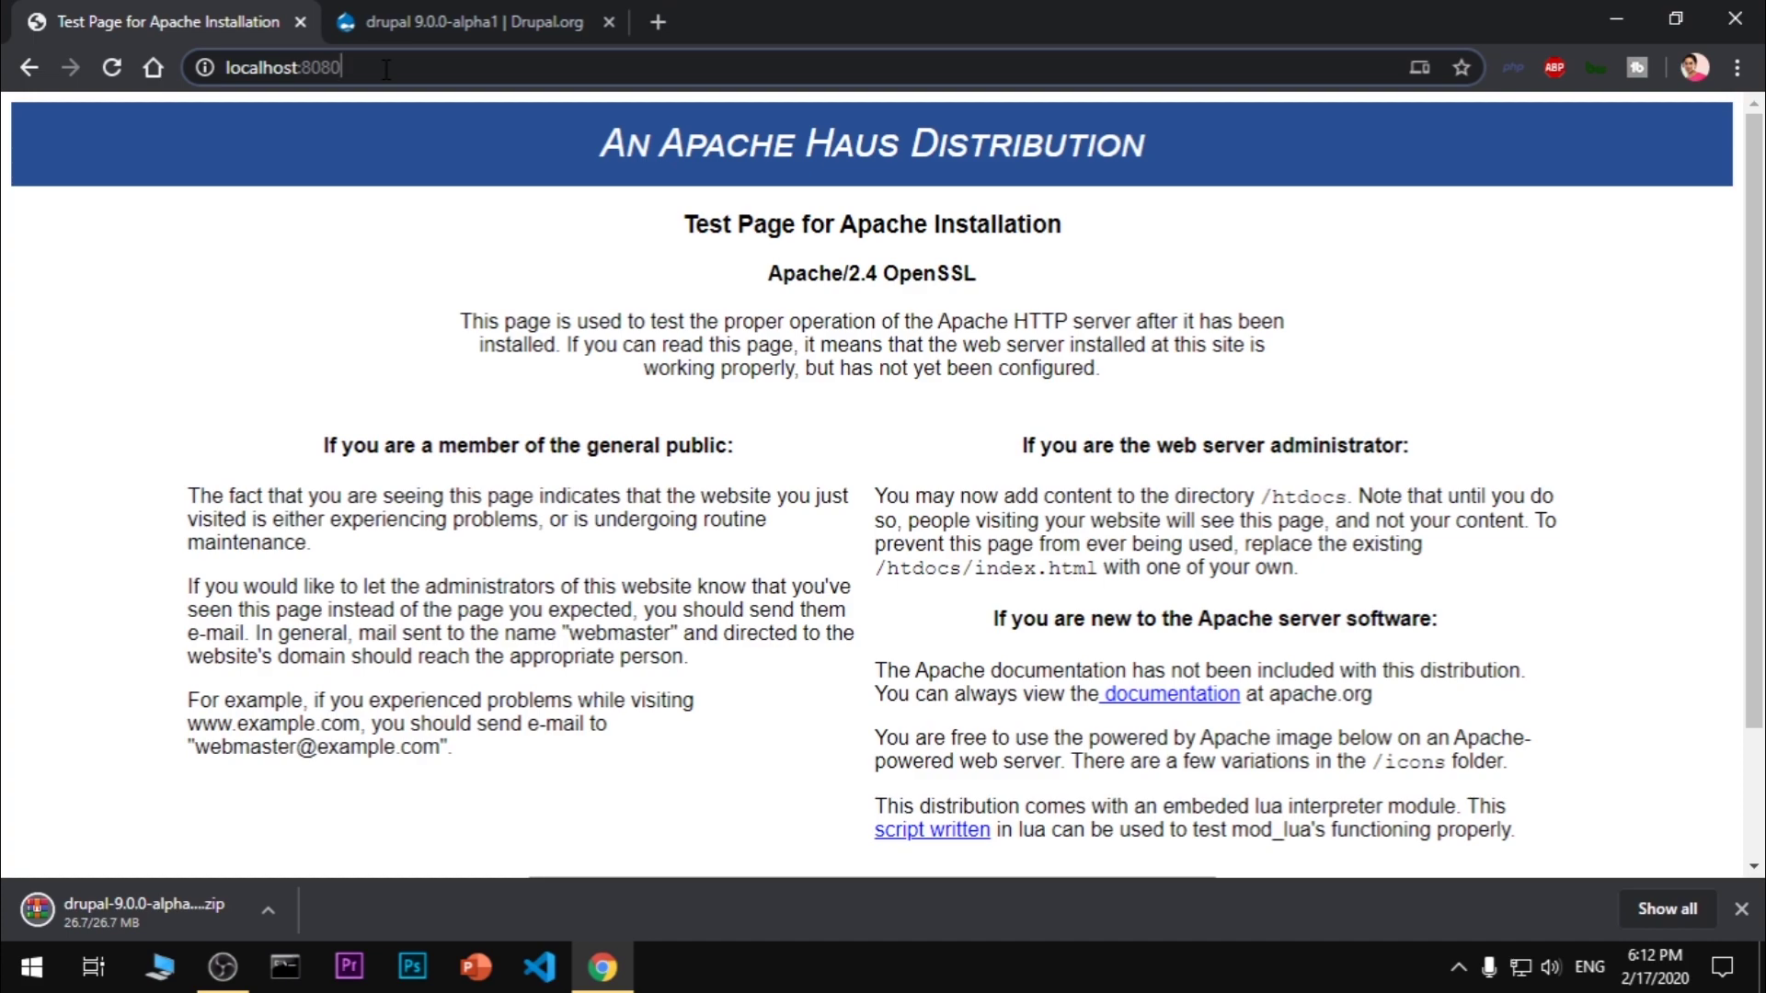
{"action": "type", "text": "/"}
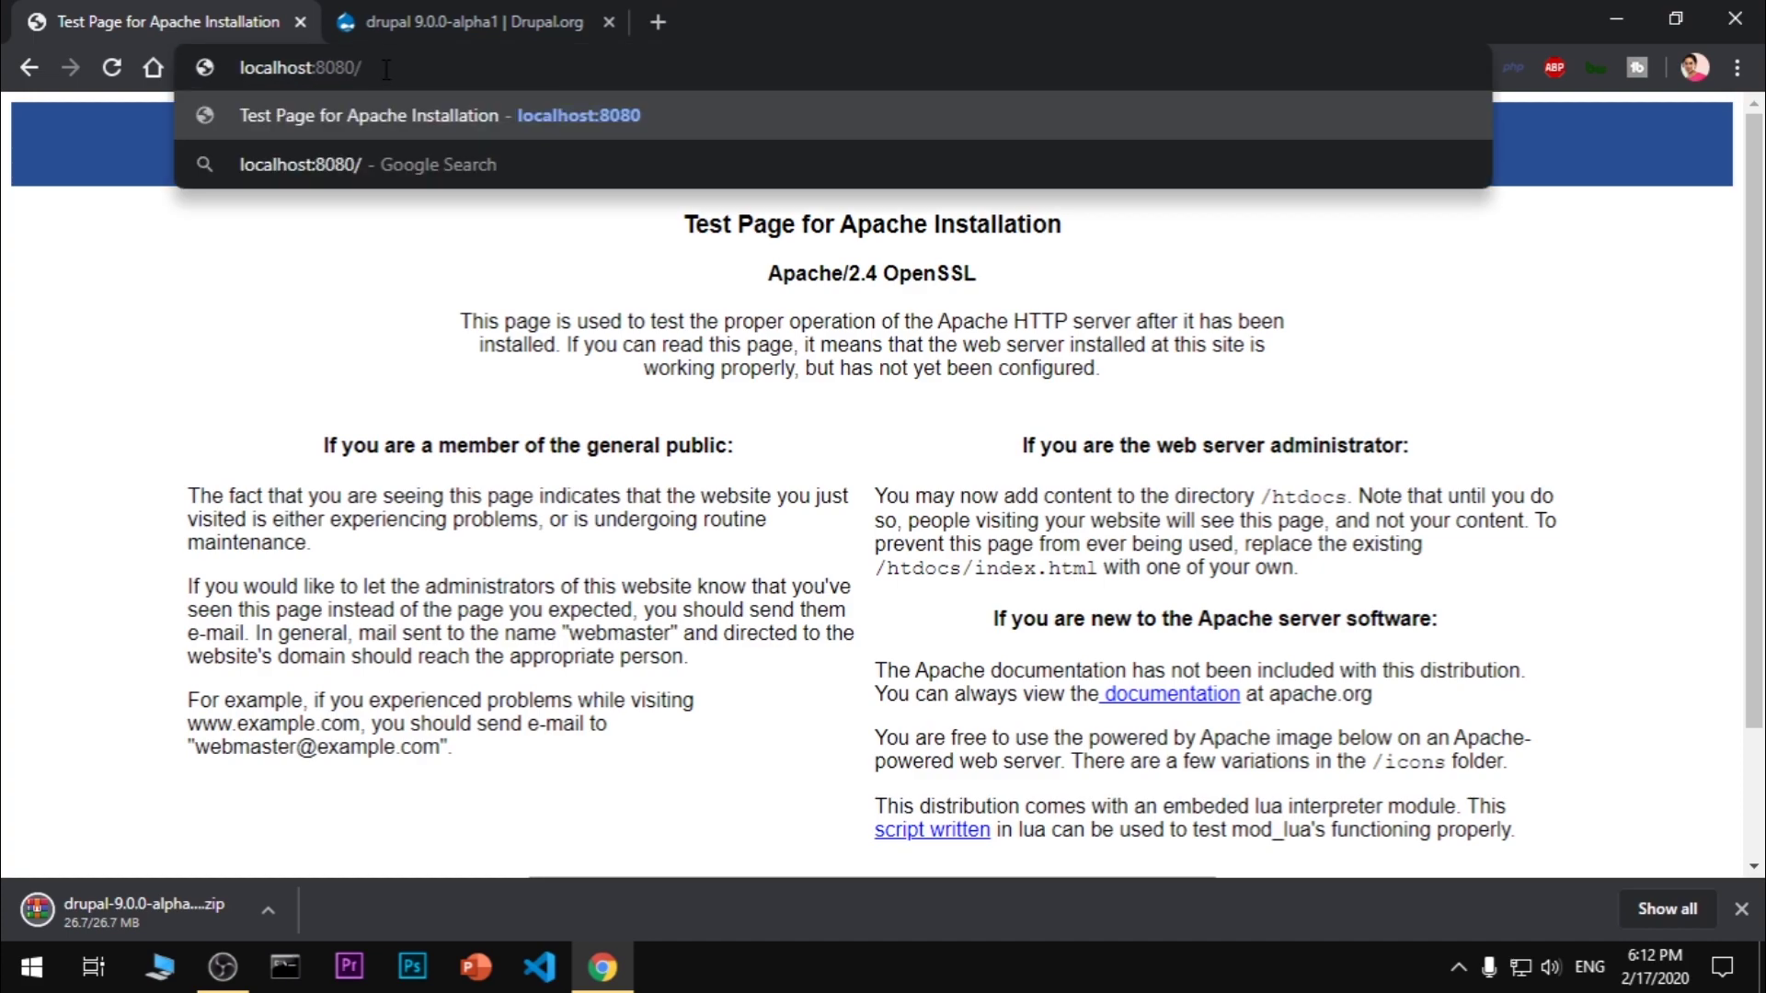
{"action": "type", "text": "drup"}
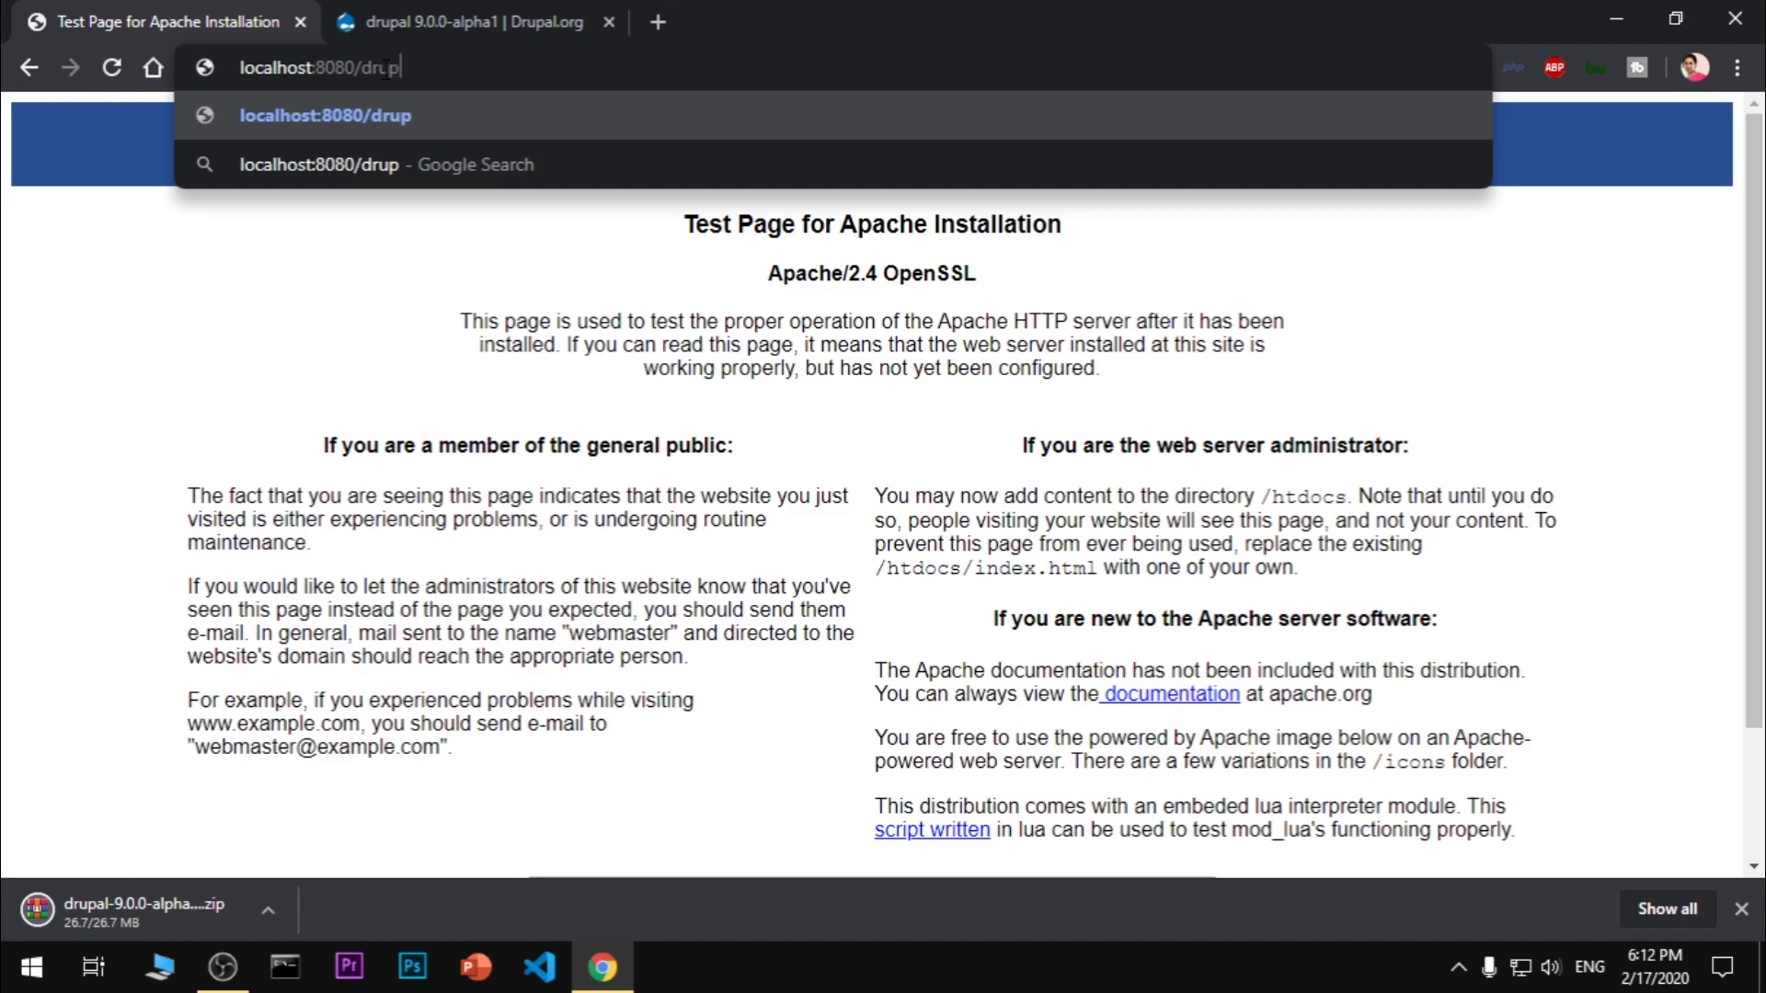
{"action": "type", "text": "demo"}
{"action": "key", "text": "Return"}
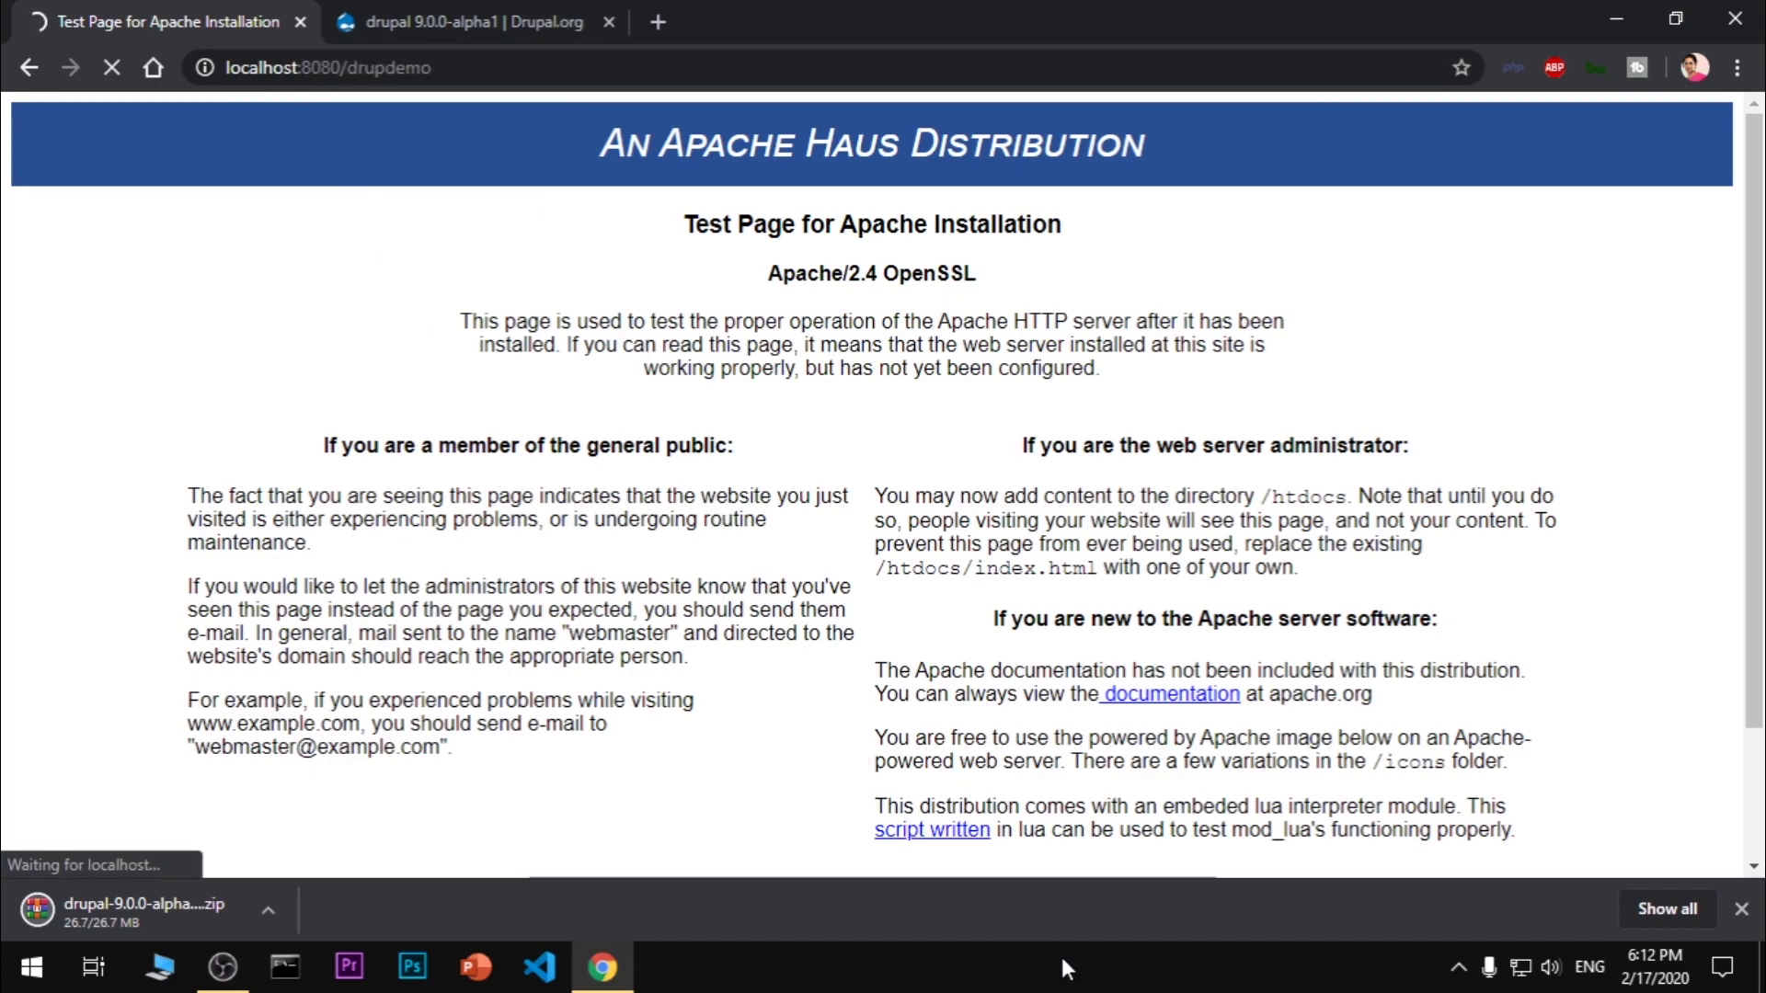
Dismiss the Apache service menu from the system tray to return to the installer
{"action": "left_click", "coordinate": [1741, 909]}
{"action": "left_click", "coordinate": [1459, 970]}
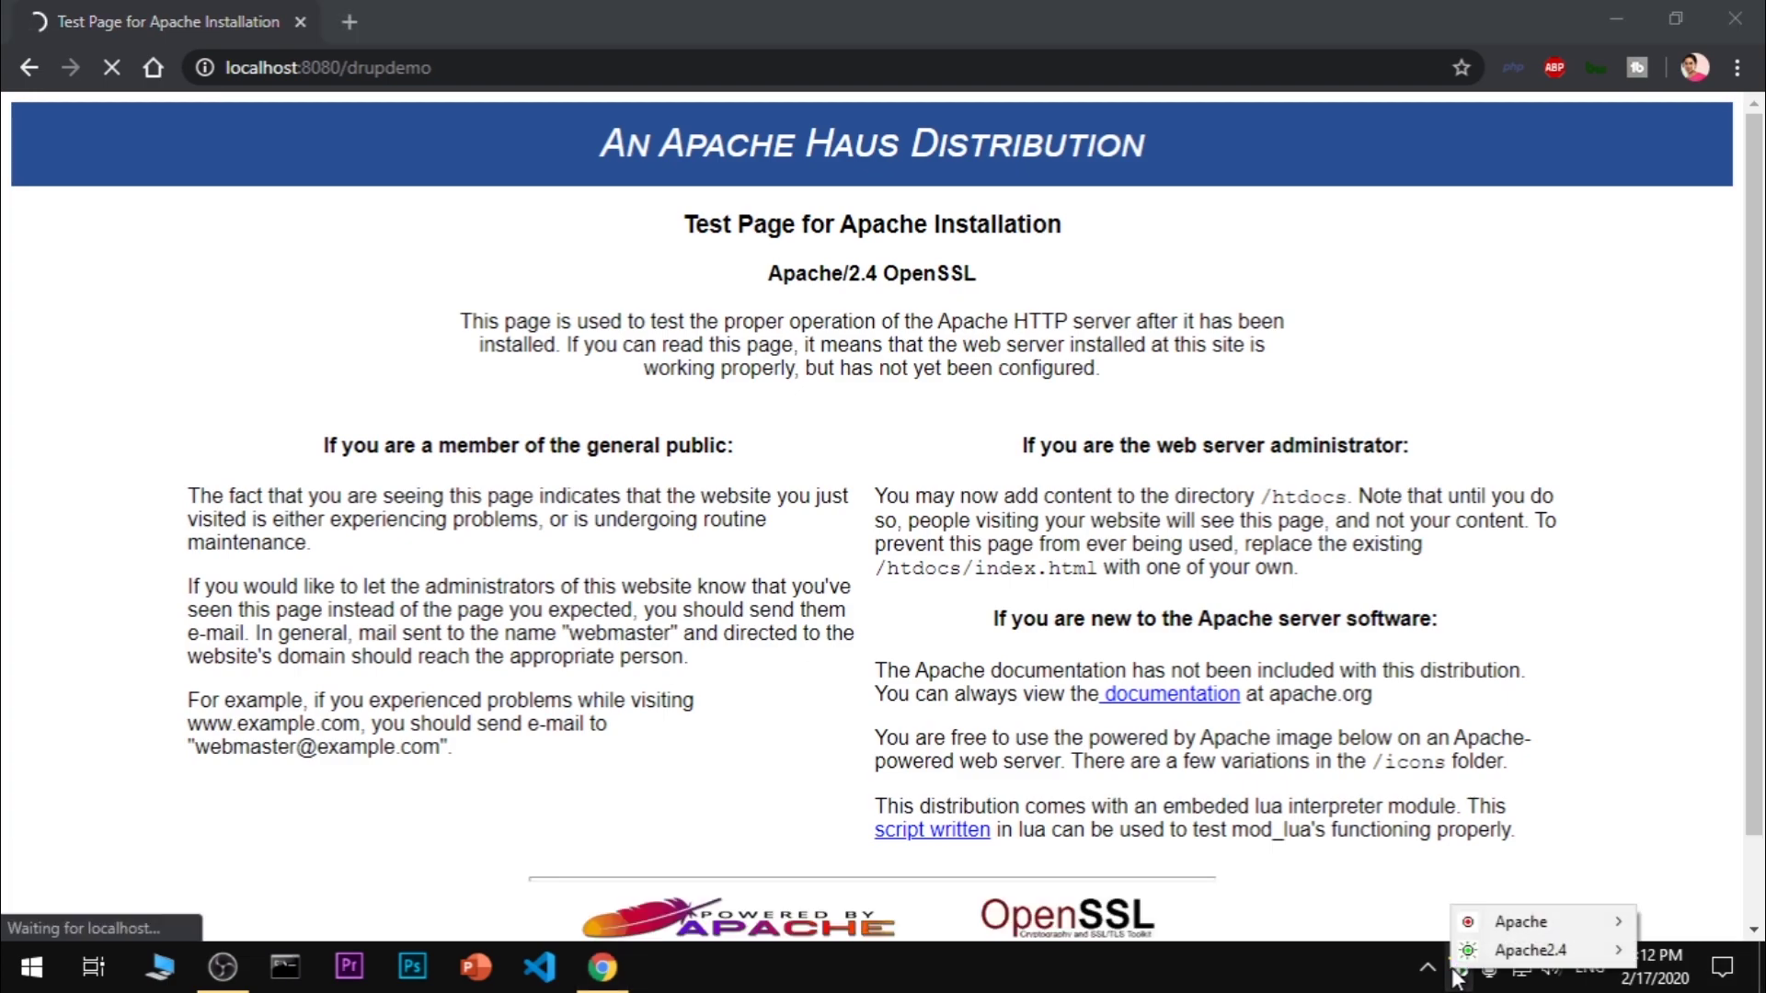
{"action": "mouse_move", "coordinate": [1499, 957]}
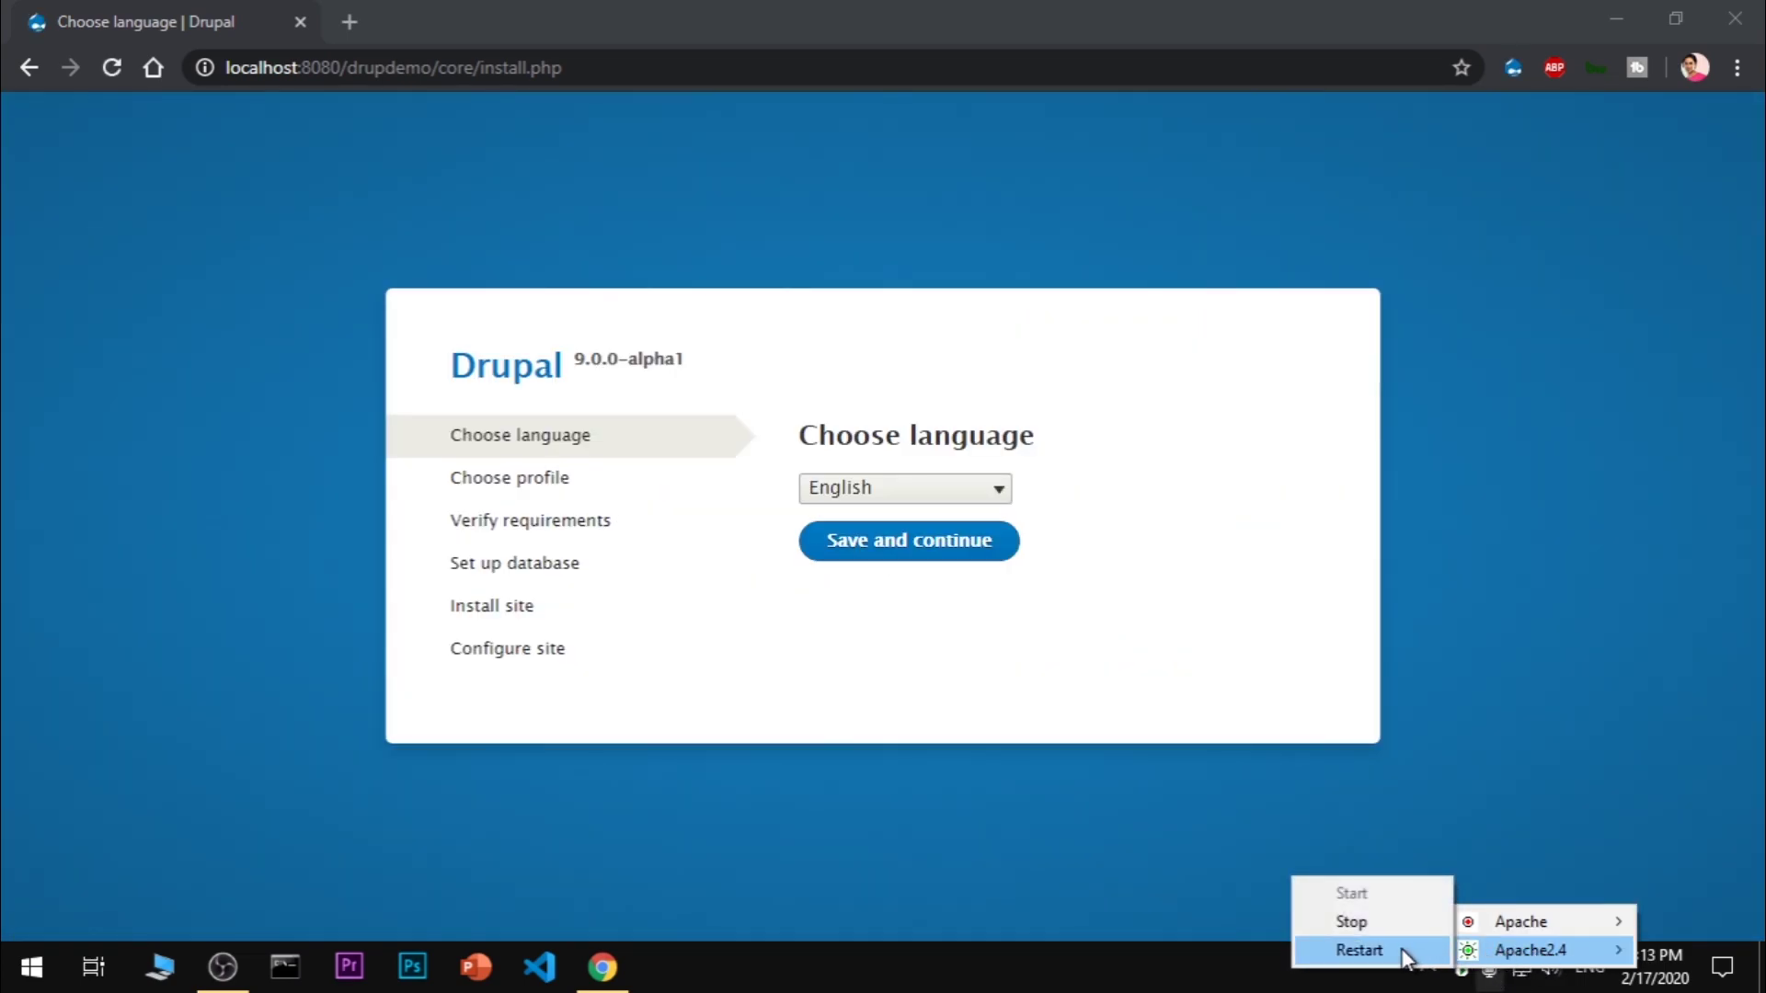
{"action": "left_click", "coordinate": [1260, 583]}
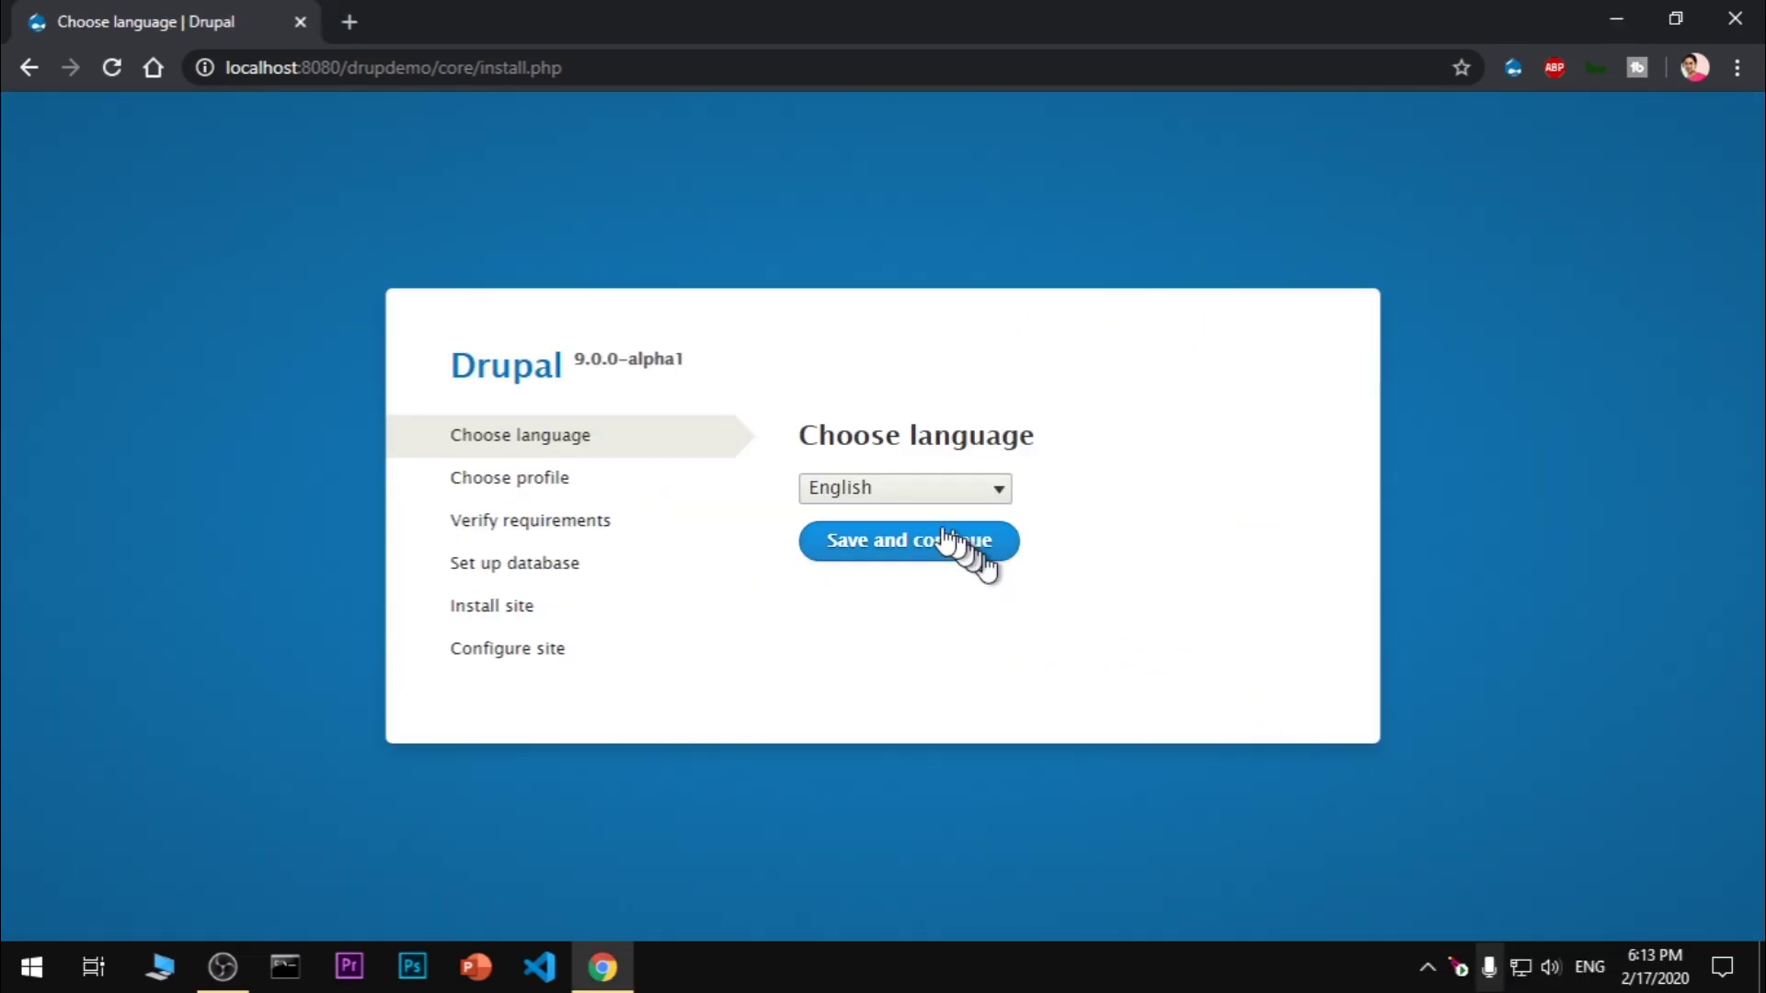
Choose English as the install language and continue with the Standard profile
{"action": "left_click", "coordinate": [913, 502]}
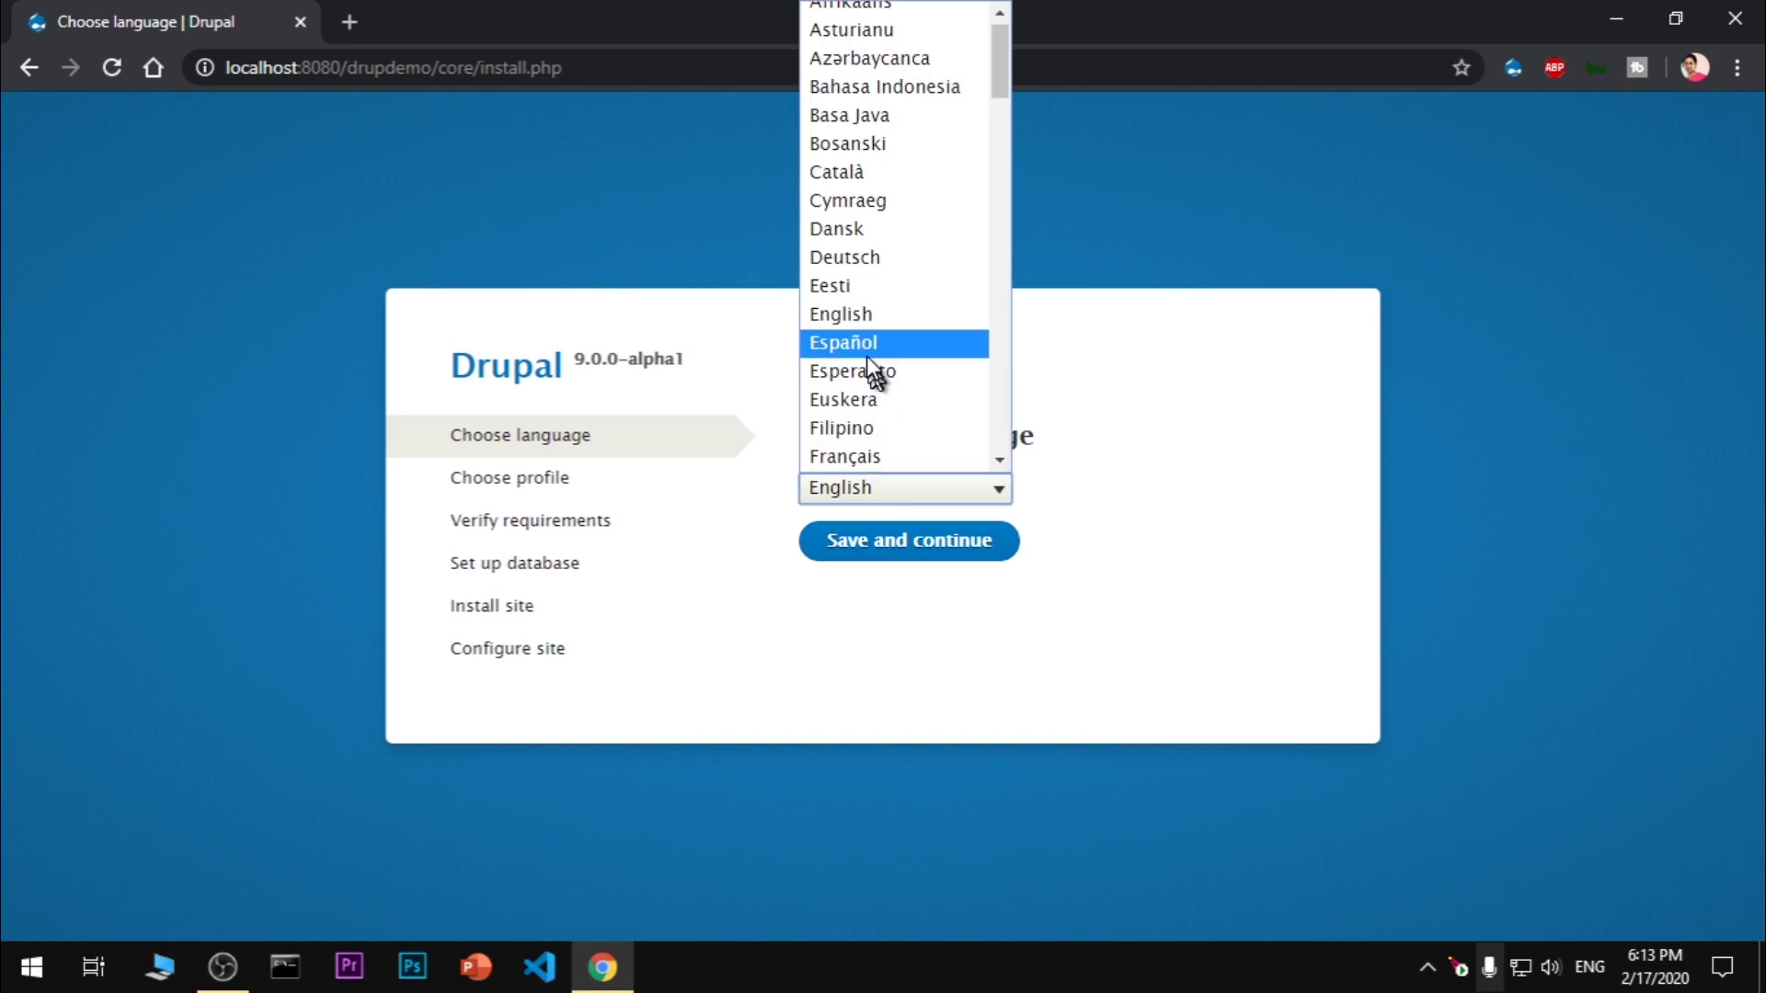
{"action": "left_click", "coordinate": [852, 322]}
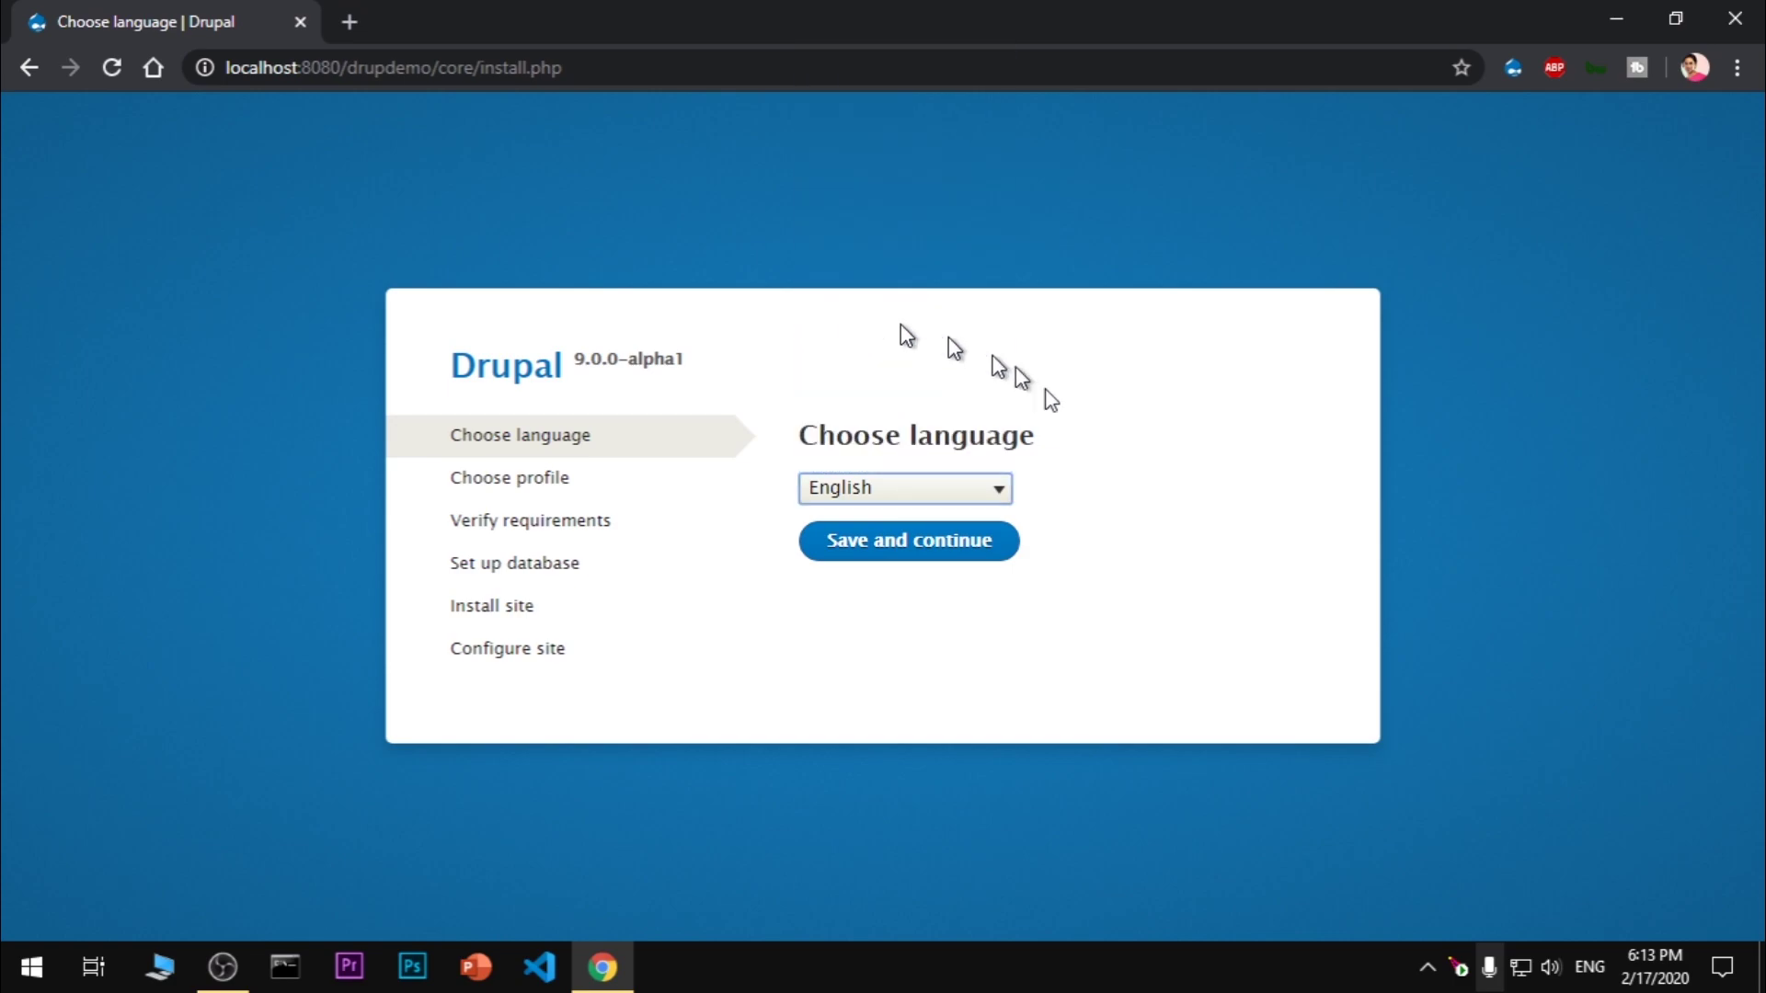
{"action": "left_click", "coordinate": [870, 552]}
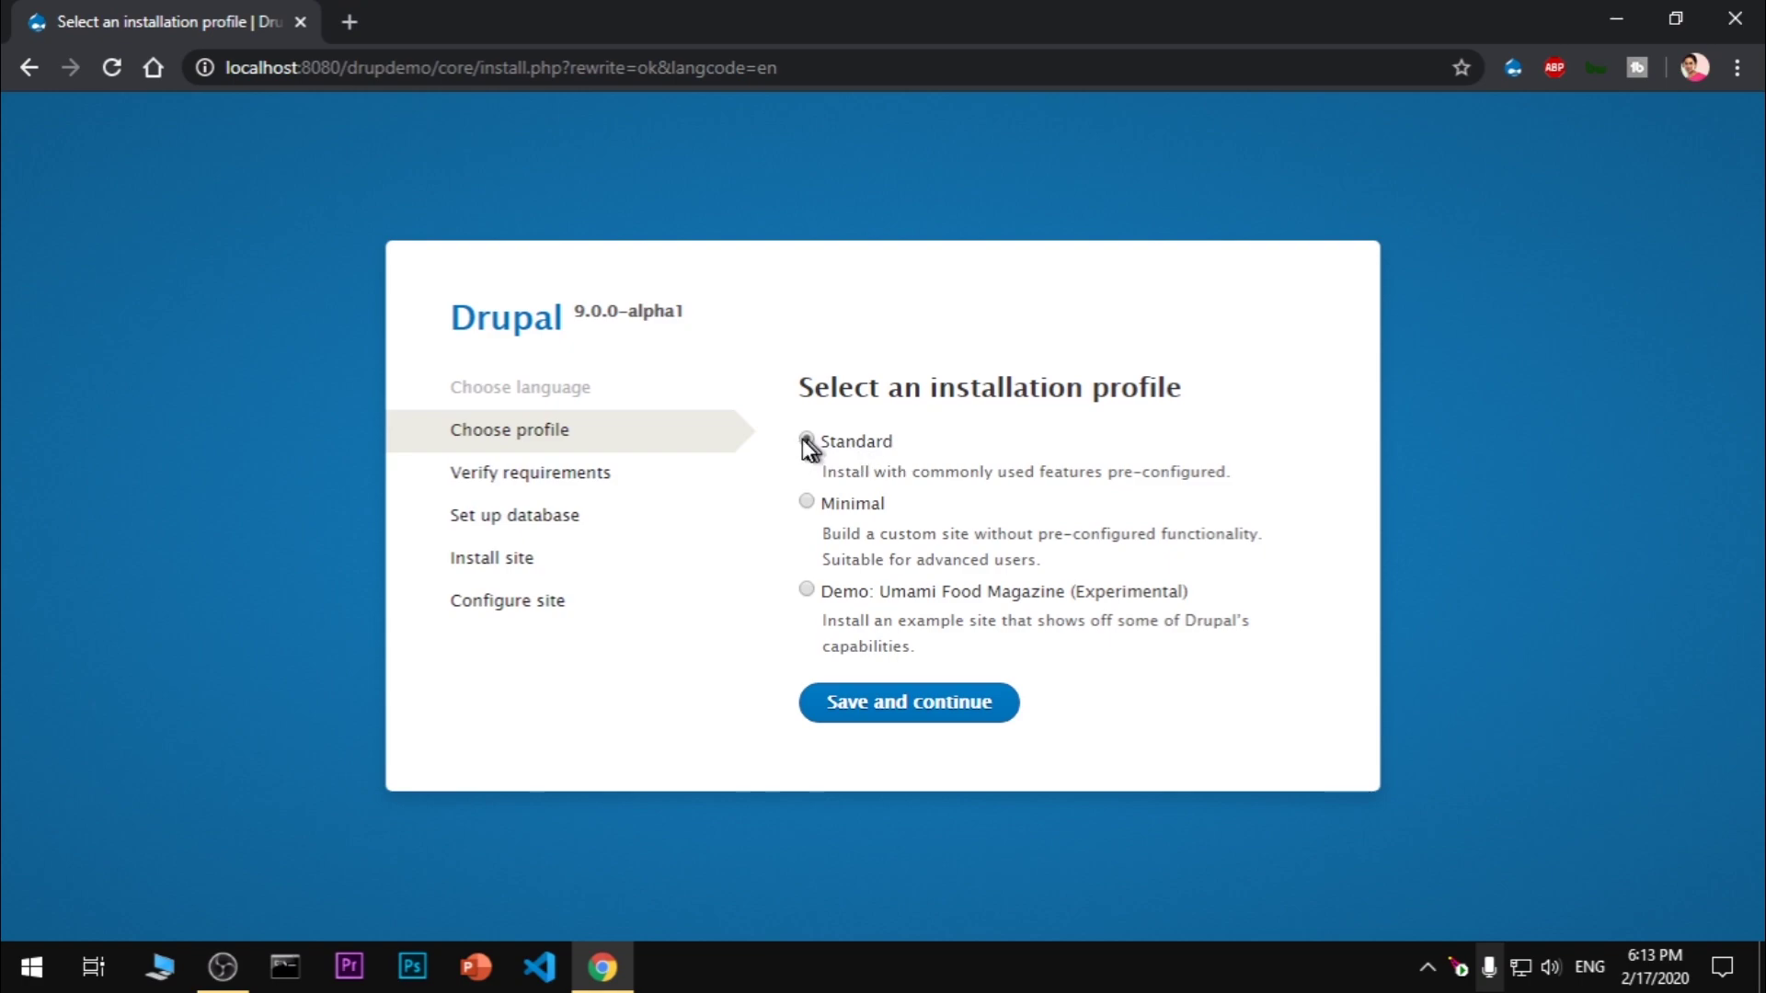
{"action": "left_click", "coordinate": [901, 710]}
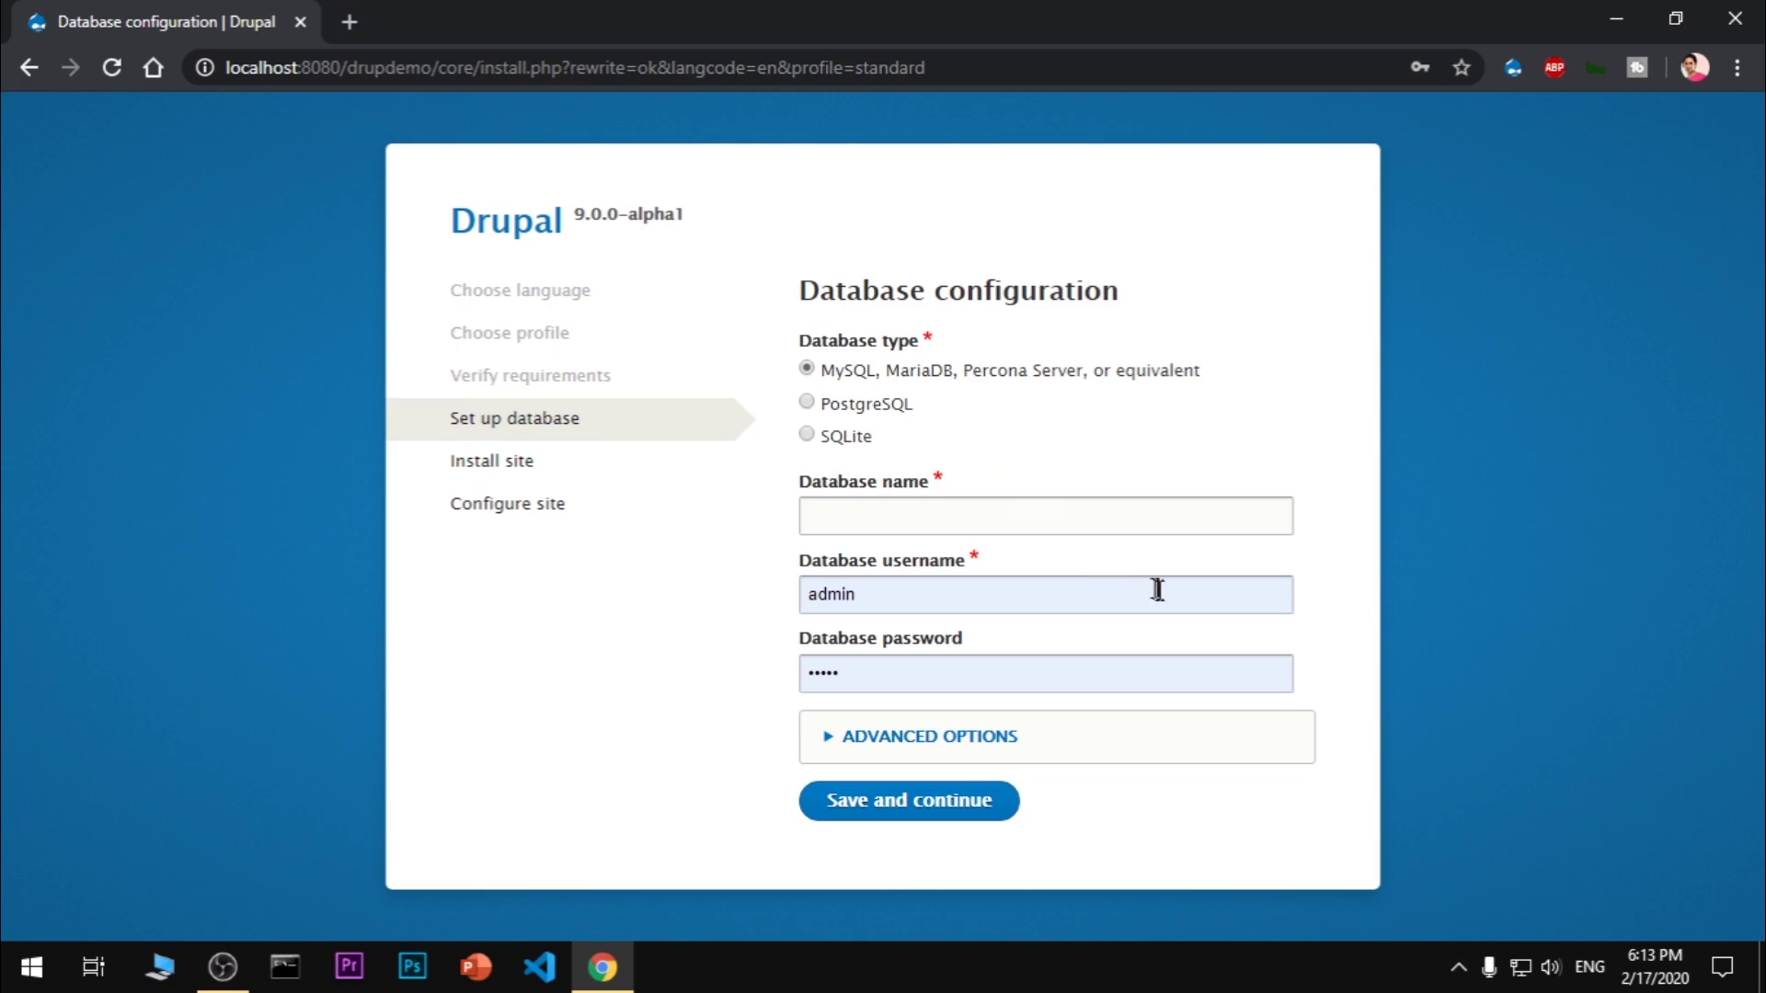
Enter database name drupdemo, username root and the database password, then submit the settings
{"action": "left_click", "coordinate": [838, 516]}
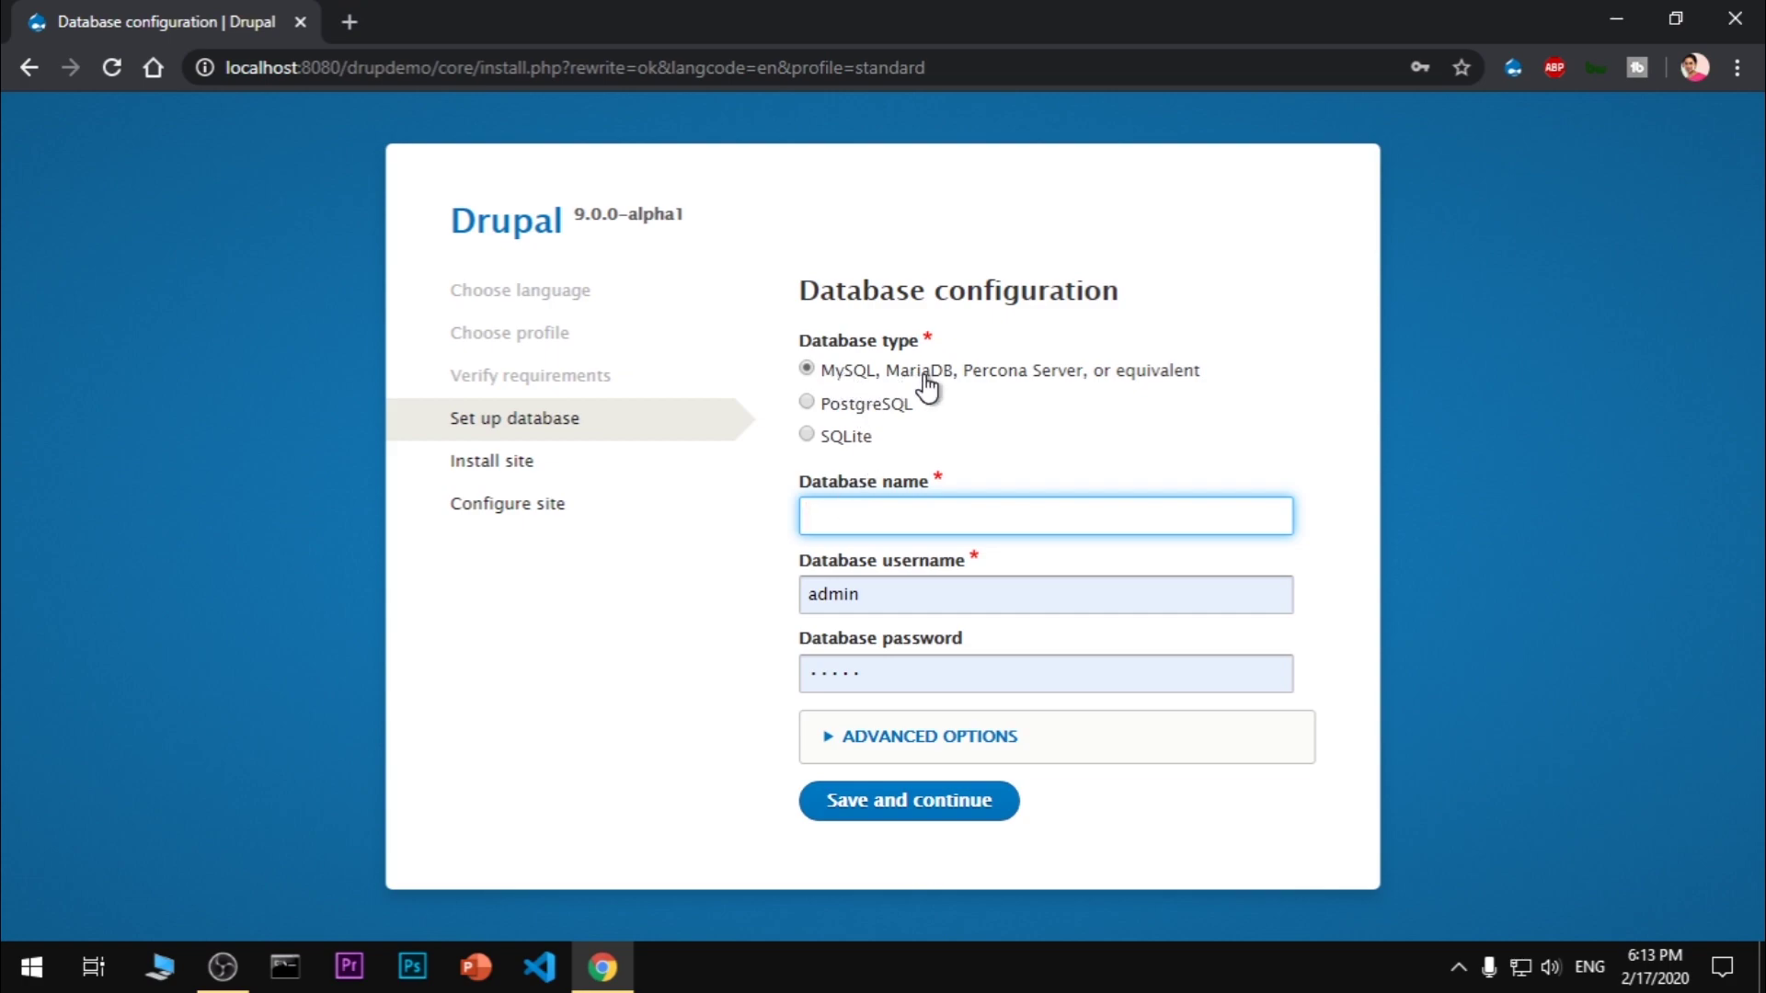
{"action": "type", "text": "drupdemo"}
{"action": "key", "text": "Tab"}
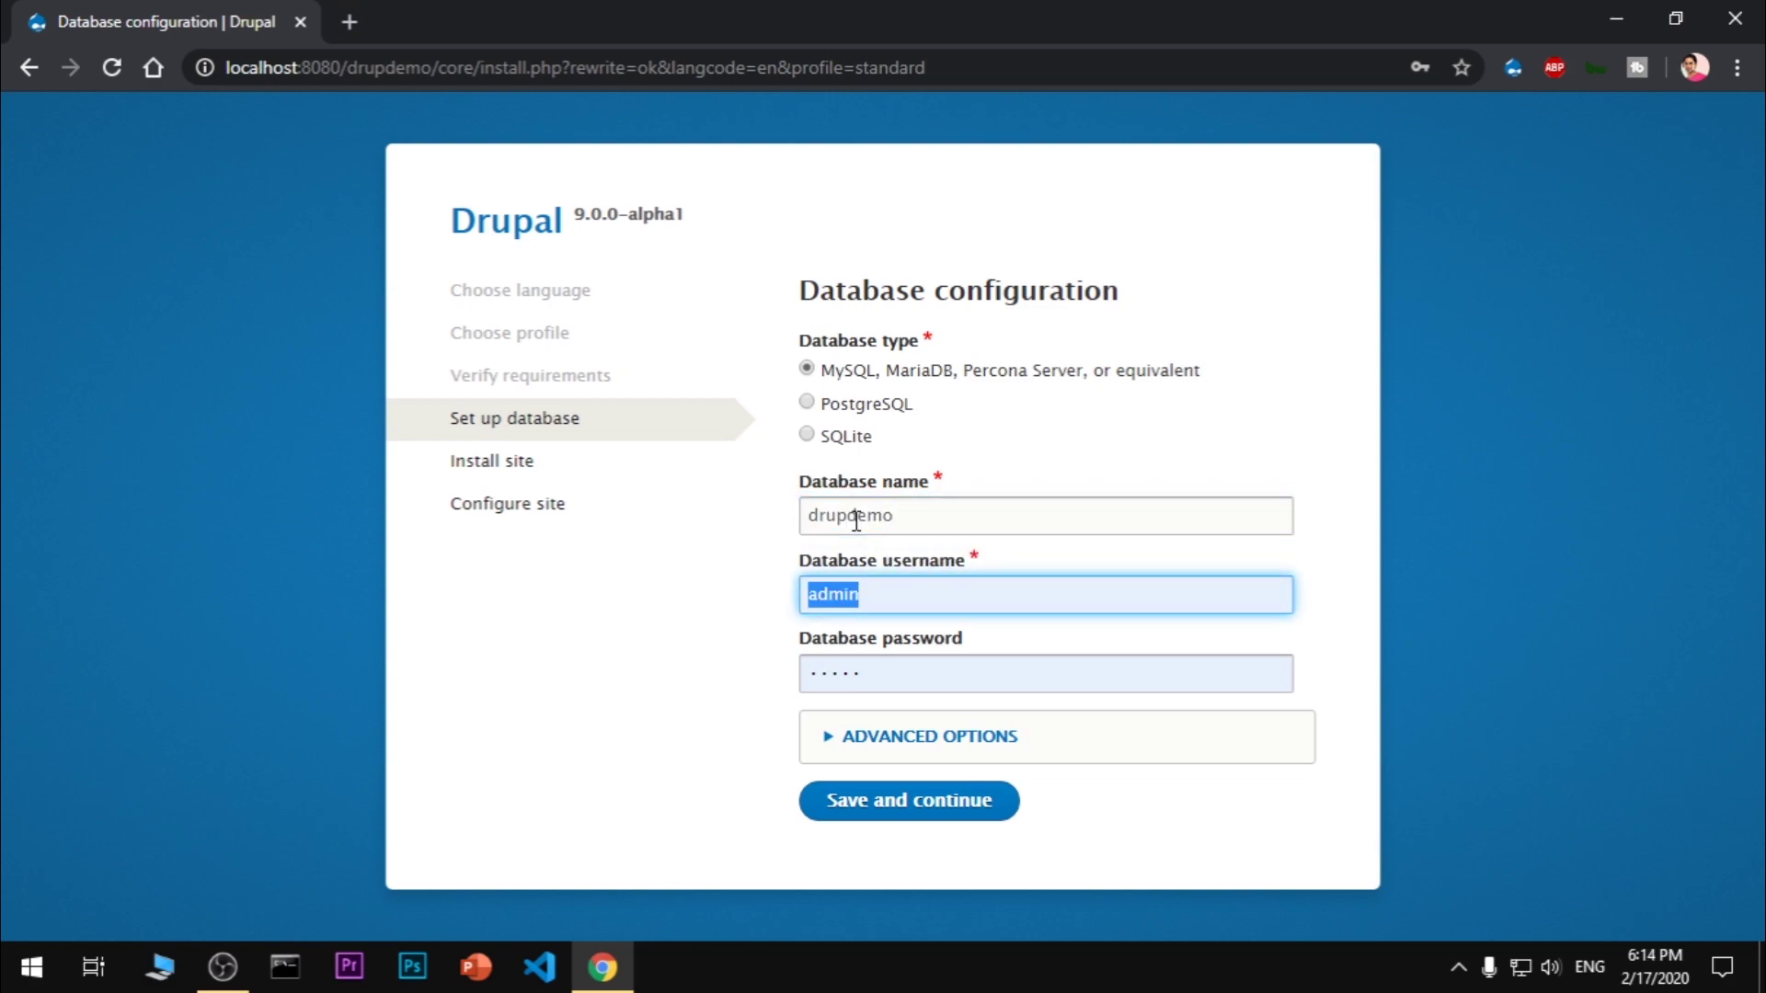
{"action": "type", "text": "root"}
{"action": "key", "text": "Tab"}
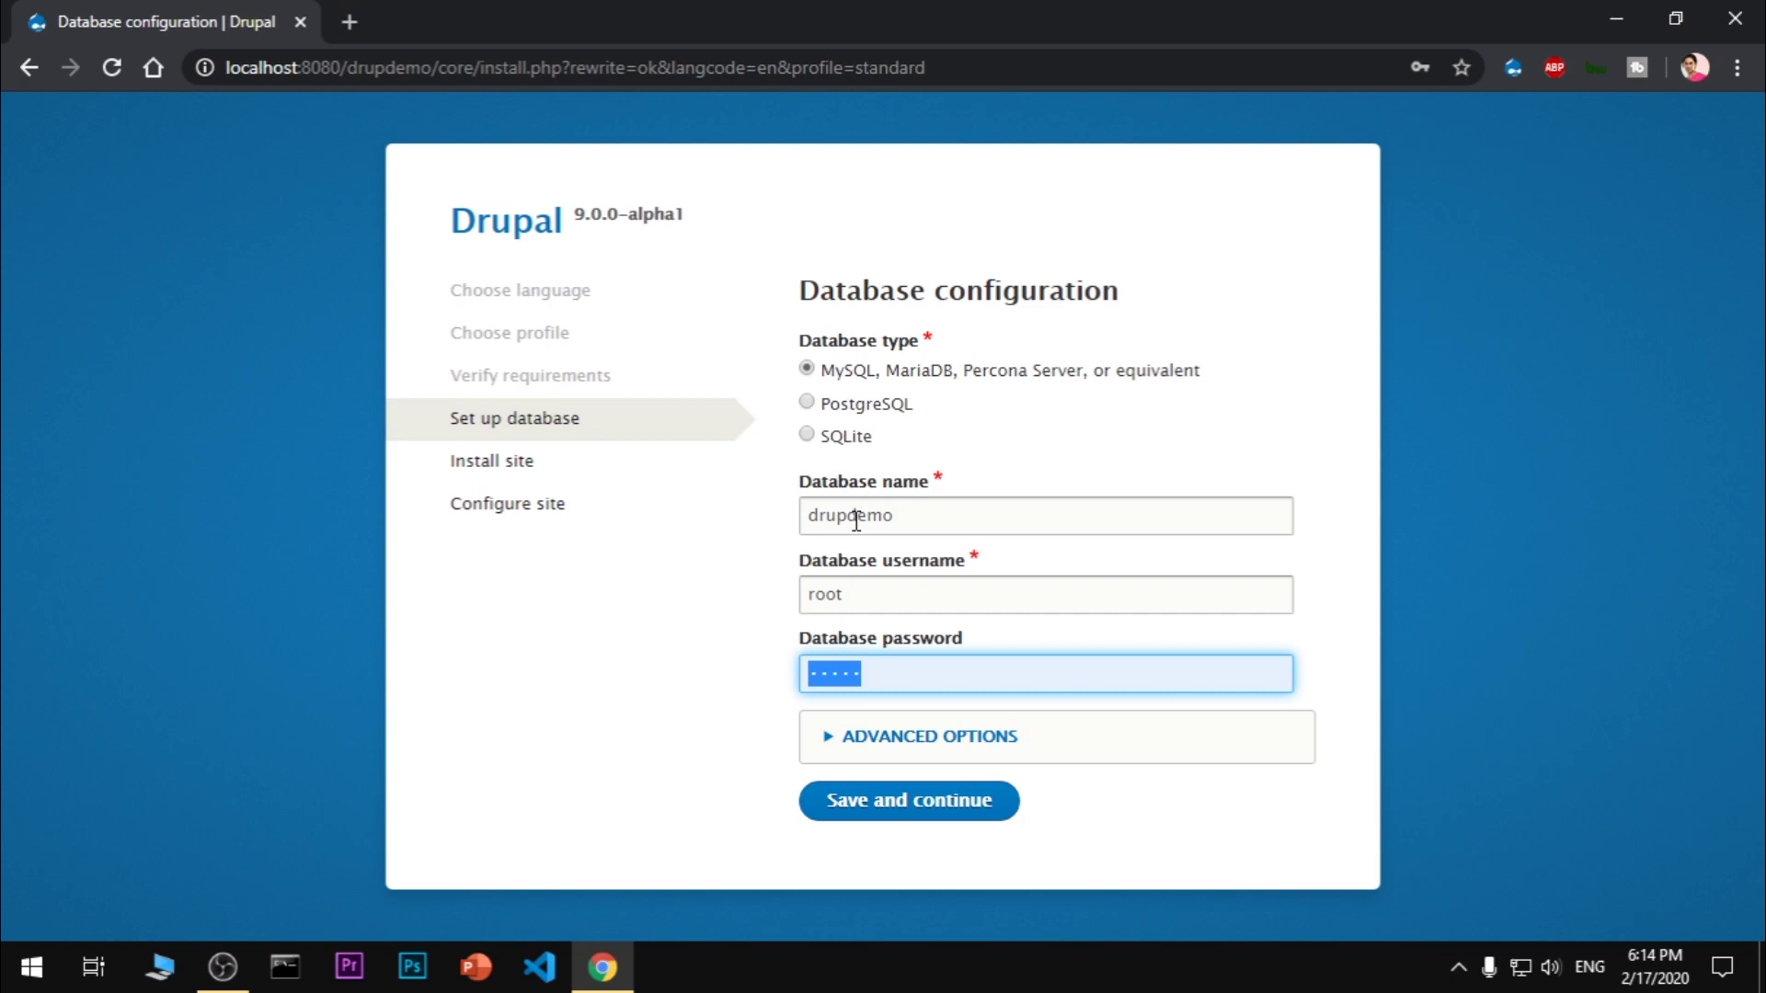
{"action": "type", "text": "ro"}
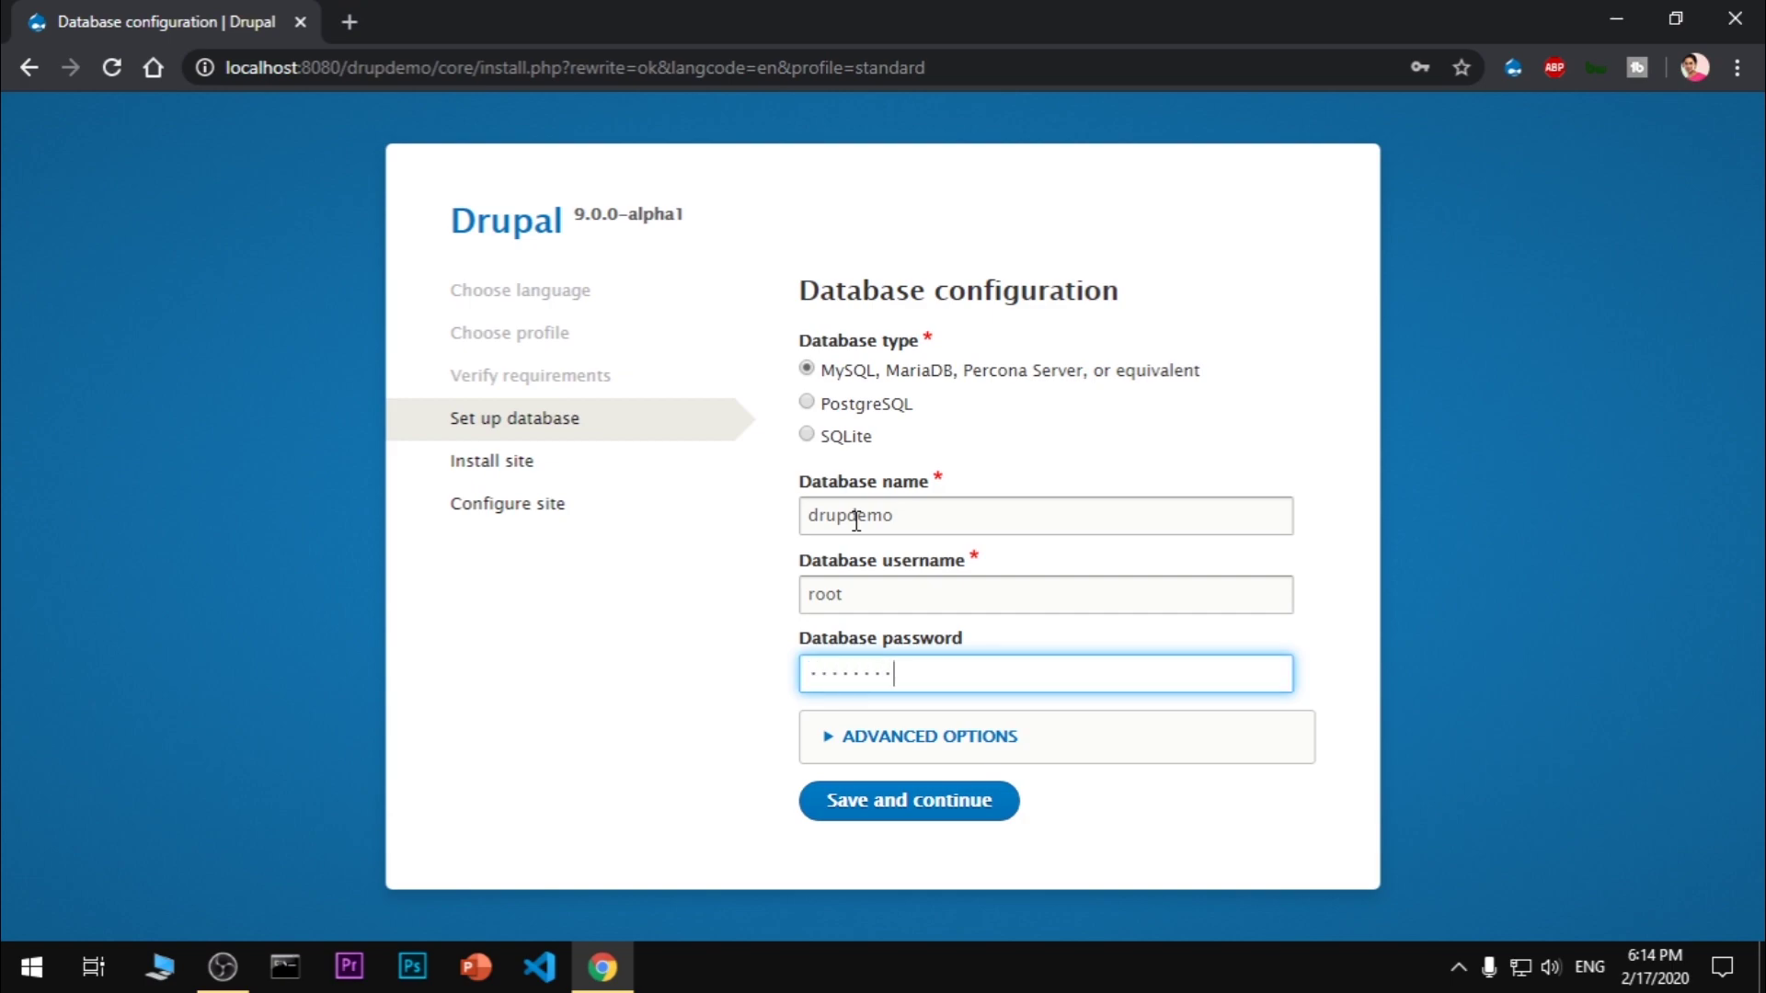
{"action": "left_click", "coordinate": [920, 736]}
{"action": "scroll", "coordinate": [1073, 721], "scroll_direction": "down", "scroll_amount": 3}
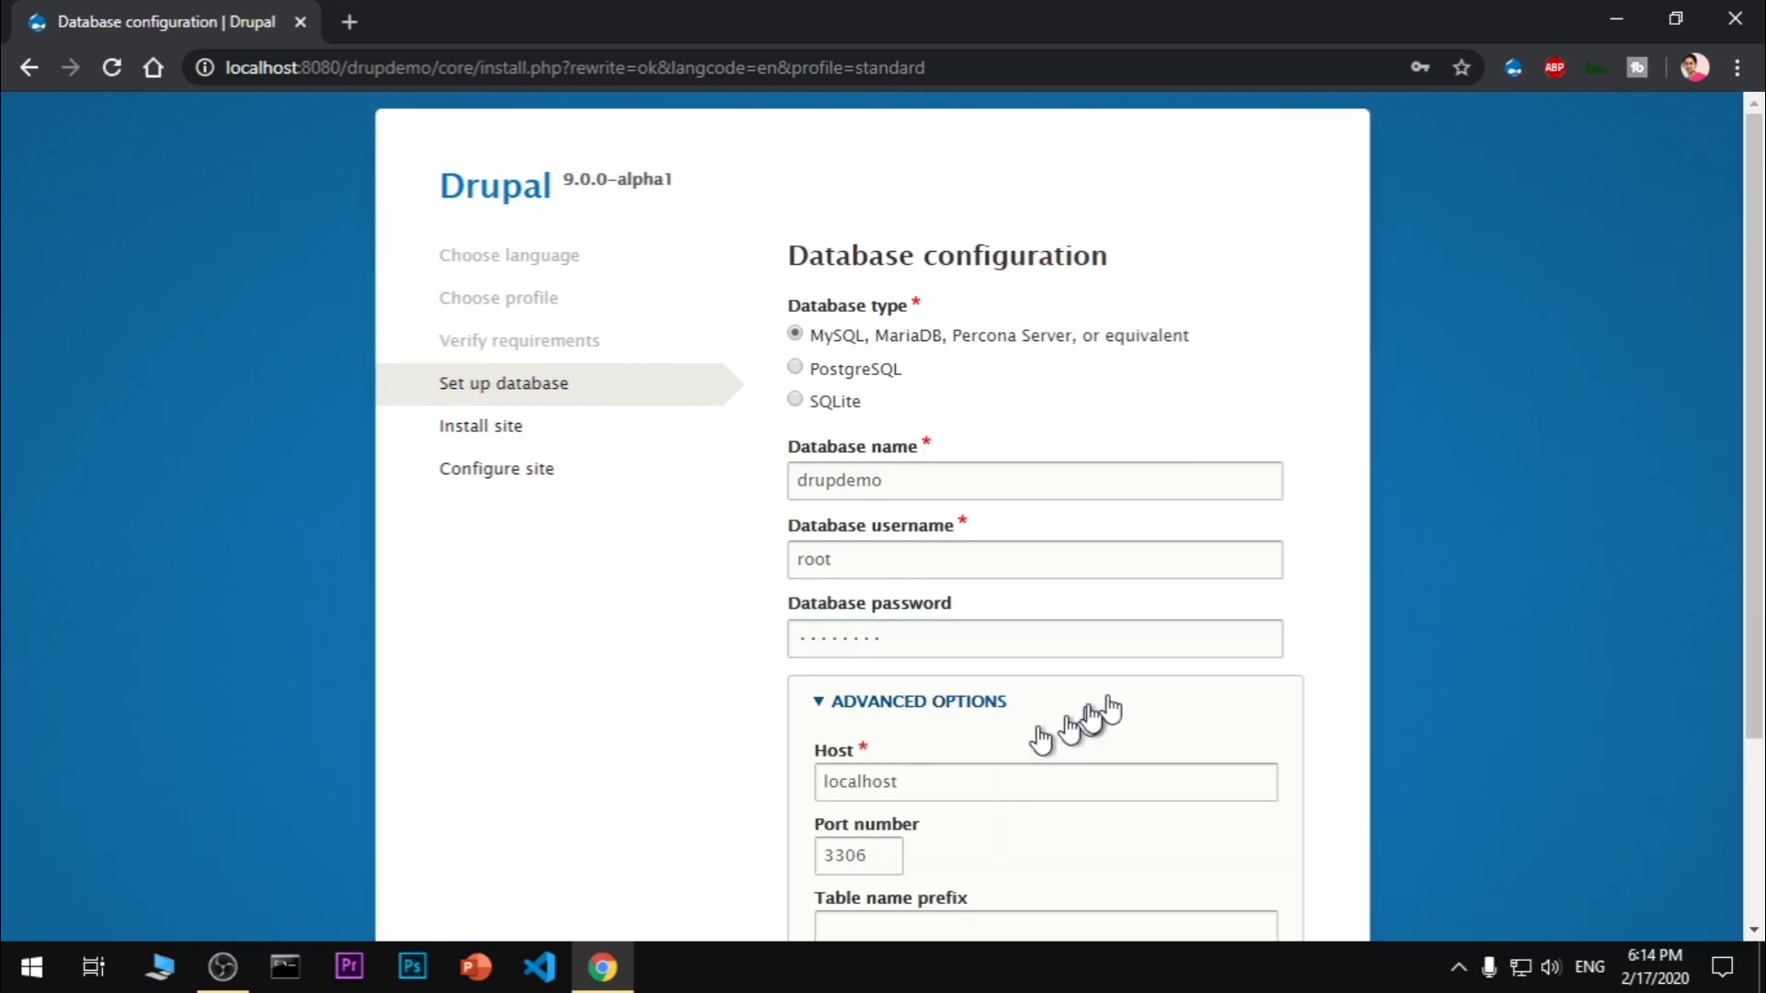
{"action": "scroll", "coordinate": [1143, 699], "scroll_direction": "down", "scroll_amount": 1}
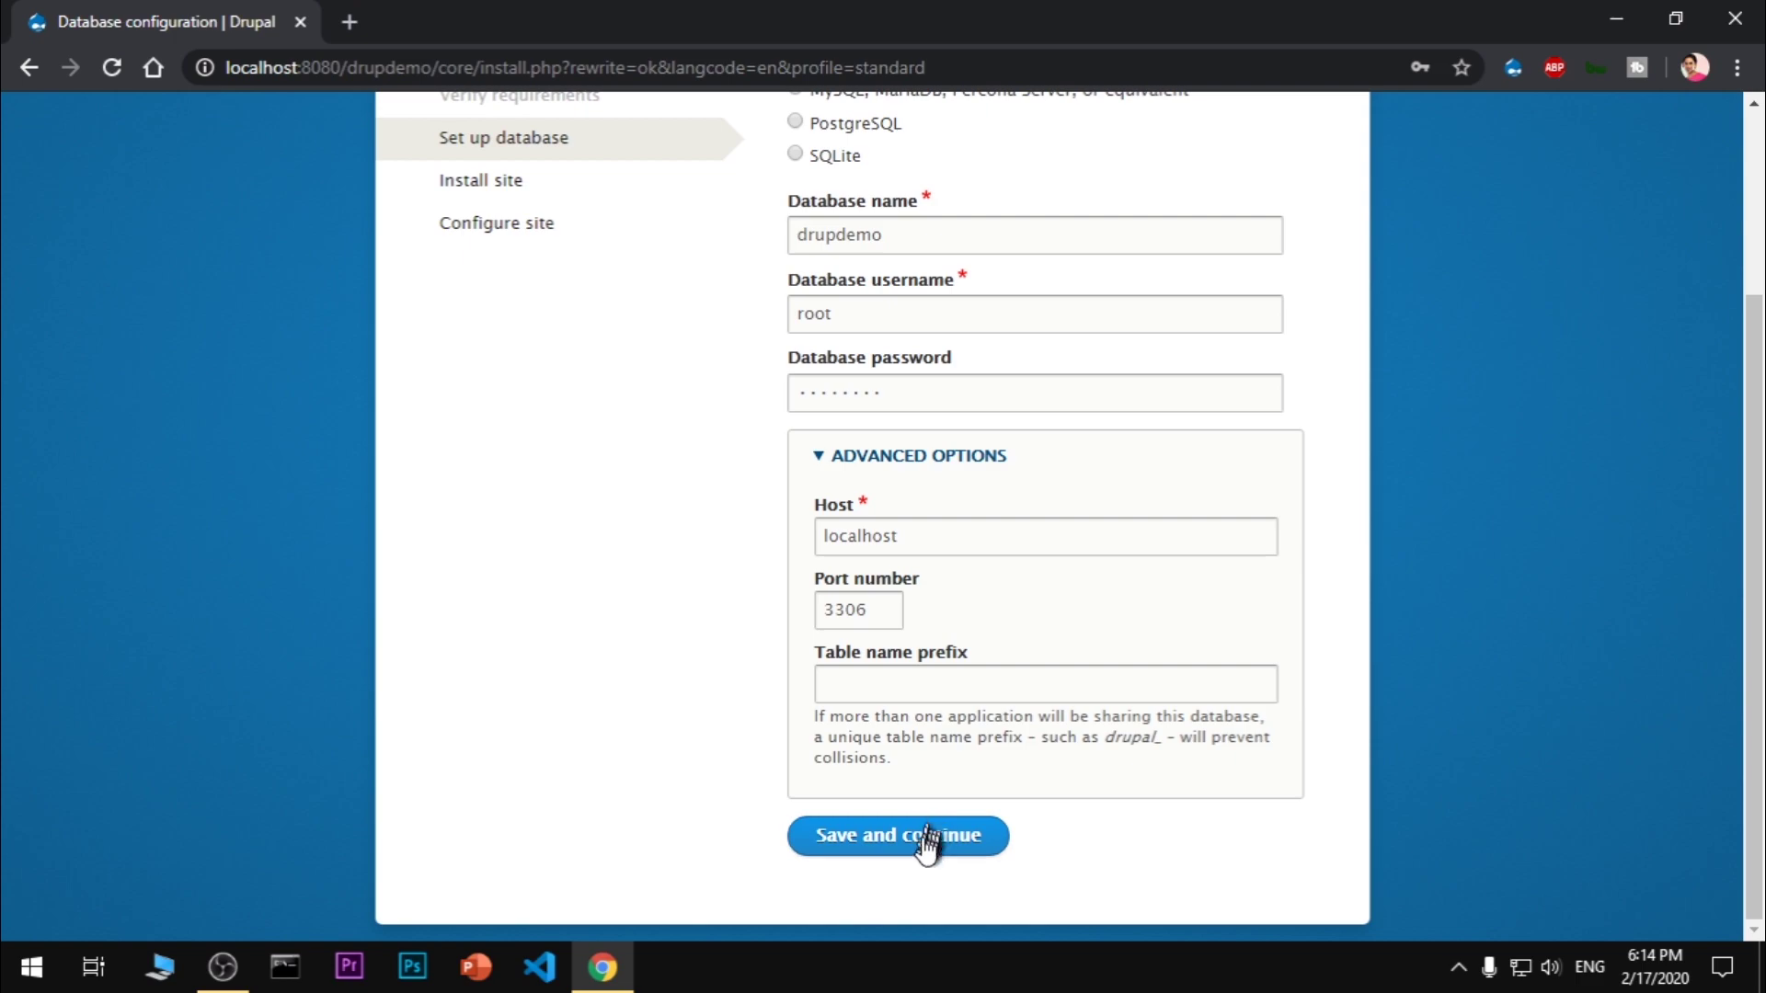
{"action": "left_click", "coordinate": [922, 851]}
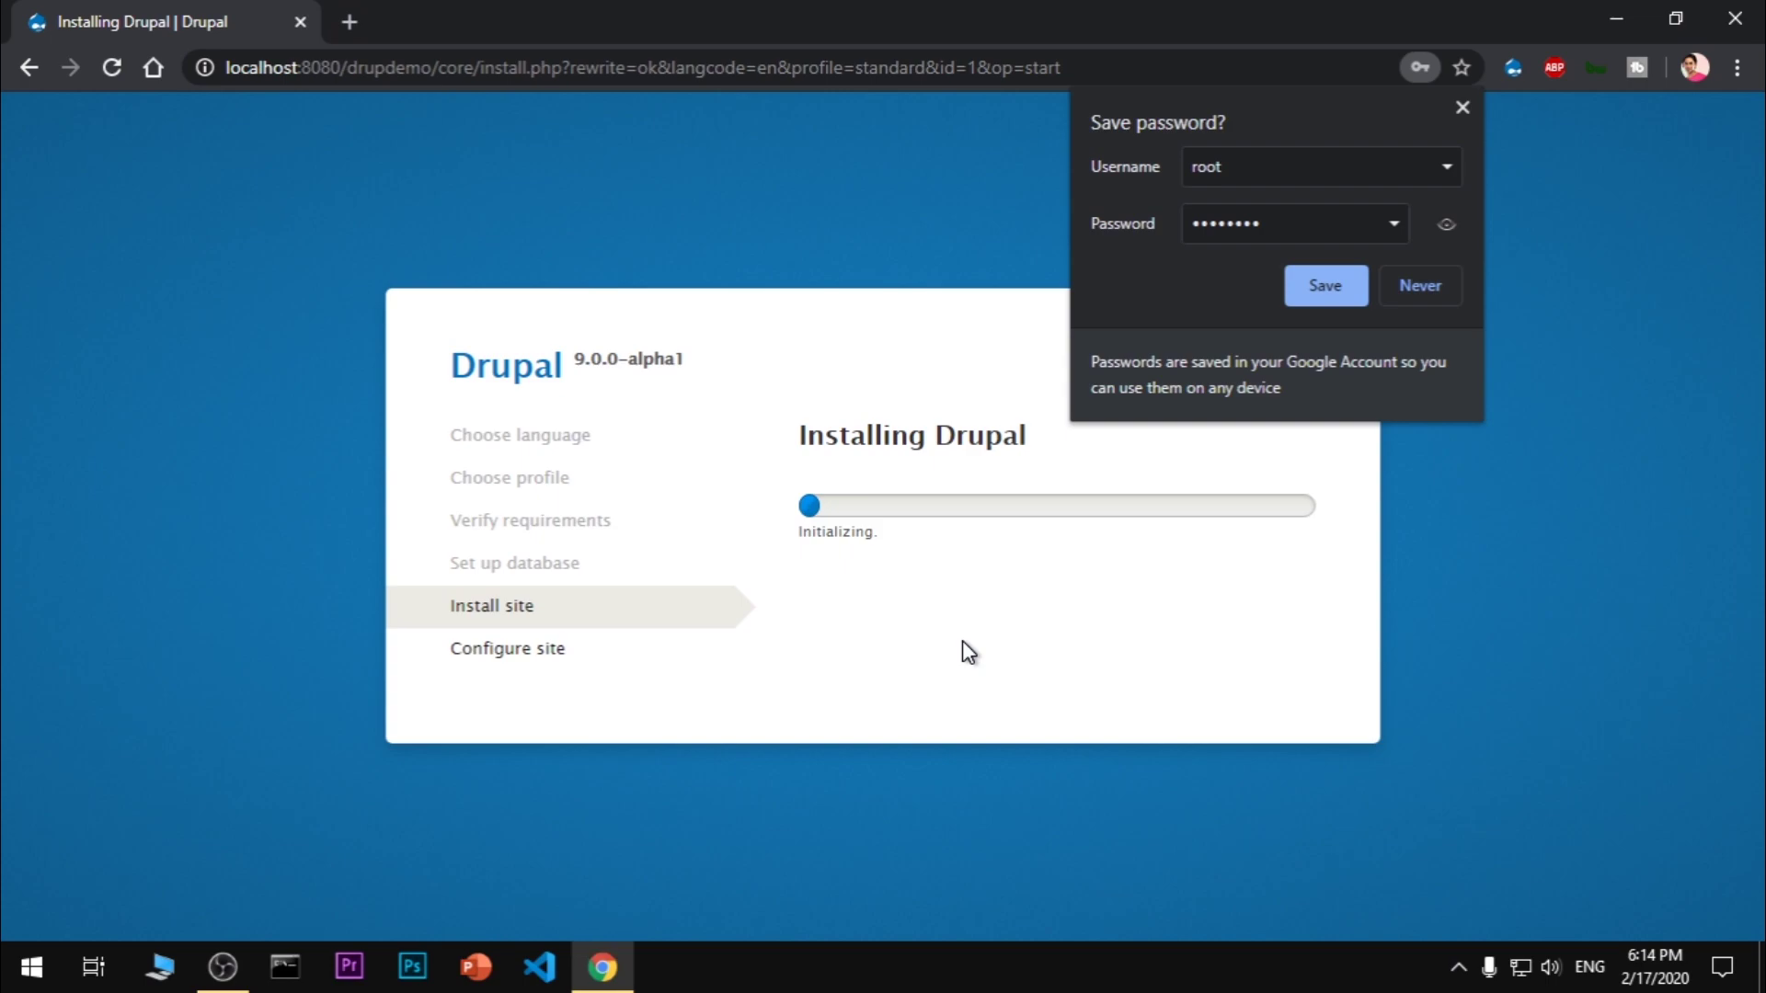
Save the database login in Chrome's password prompt while the installation runs
{"action": "left_click", "coordinate": [1304, 279]}
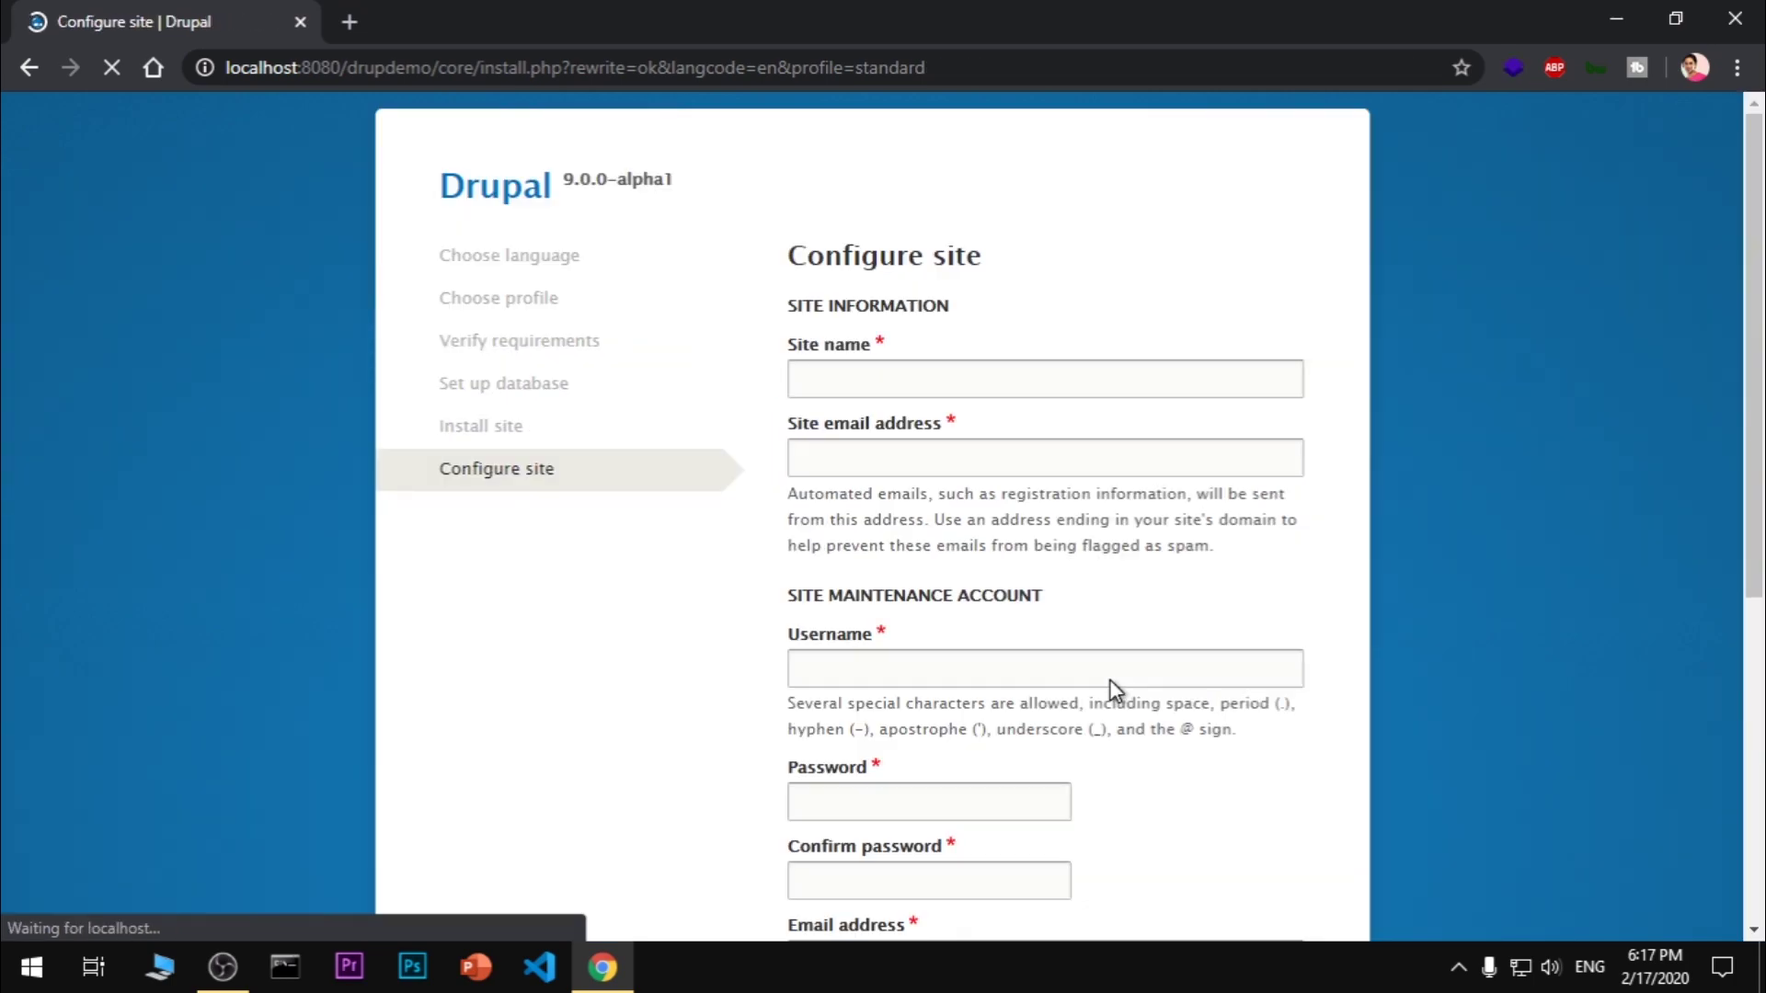
Enter site name DrupDemo, the site e-mail, and the maintenance account username and password
{"action": "left_click", "coordinate": [877, 386]}
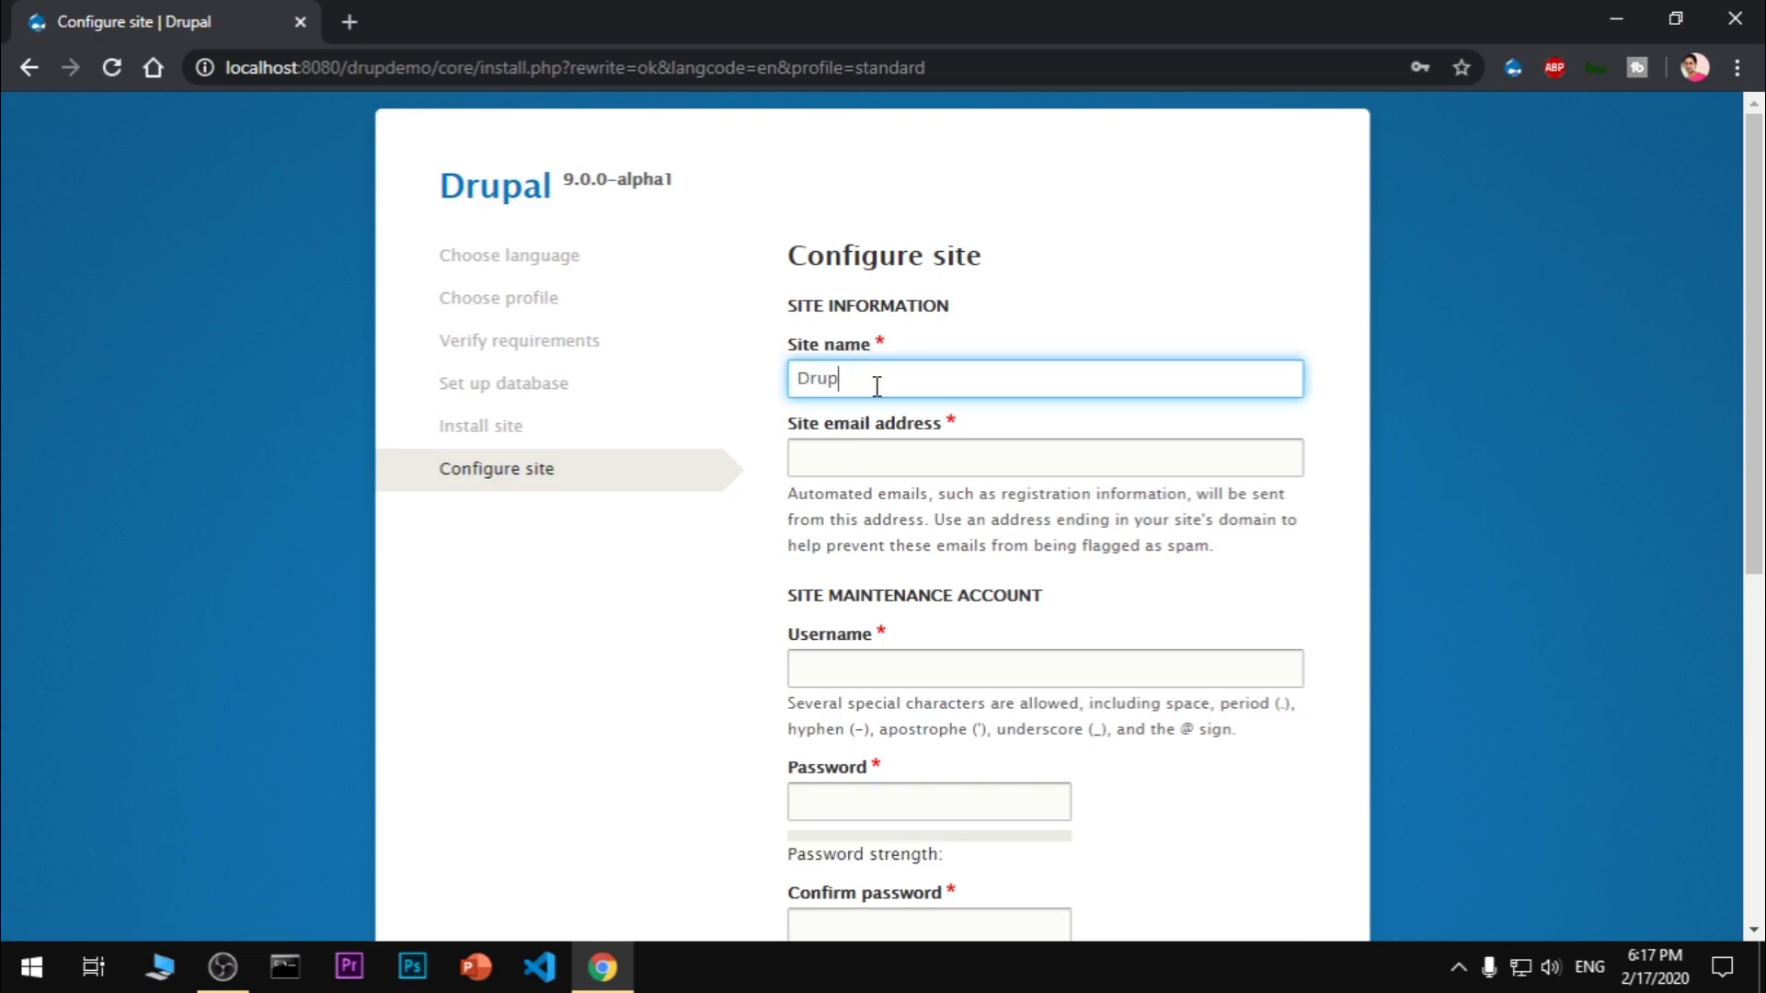
{"action": "type", "text": "DrupDemo"}
{"action": "key", "text": "Tab"}
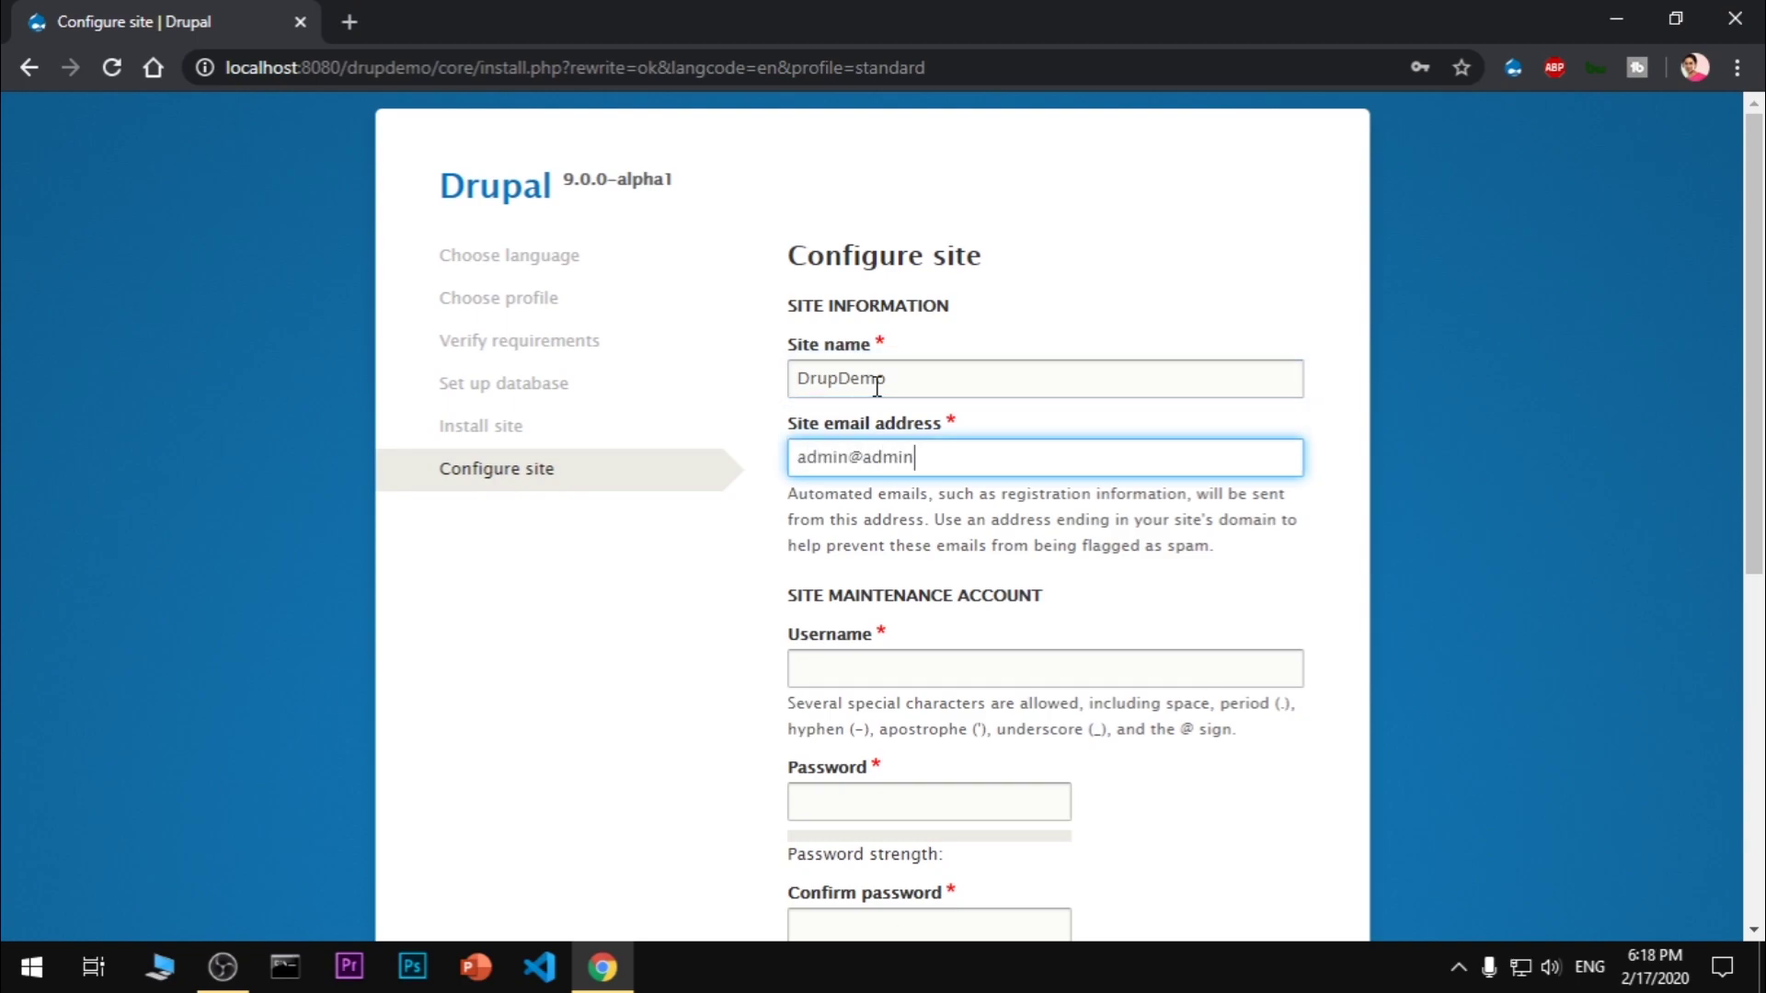
{"action": "key", "text": "Tab"}
{"action": "type", "text": "a"}
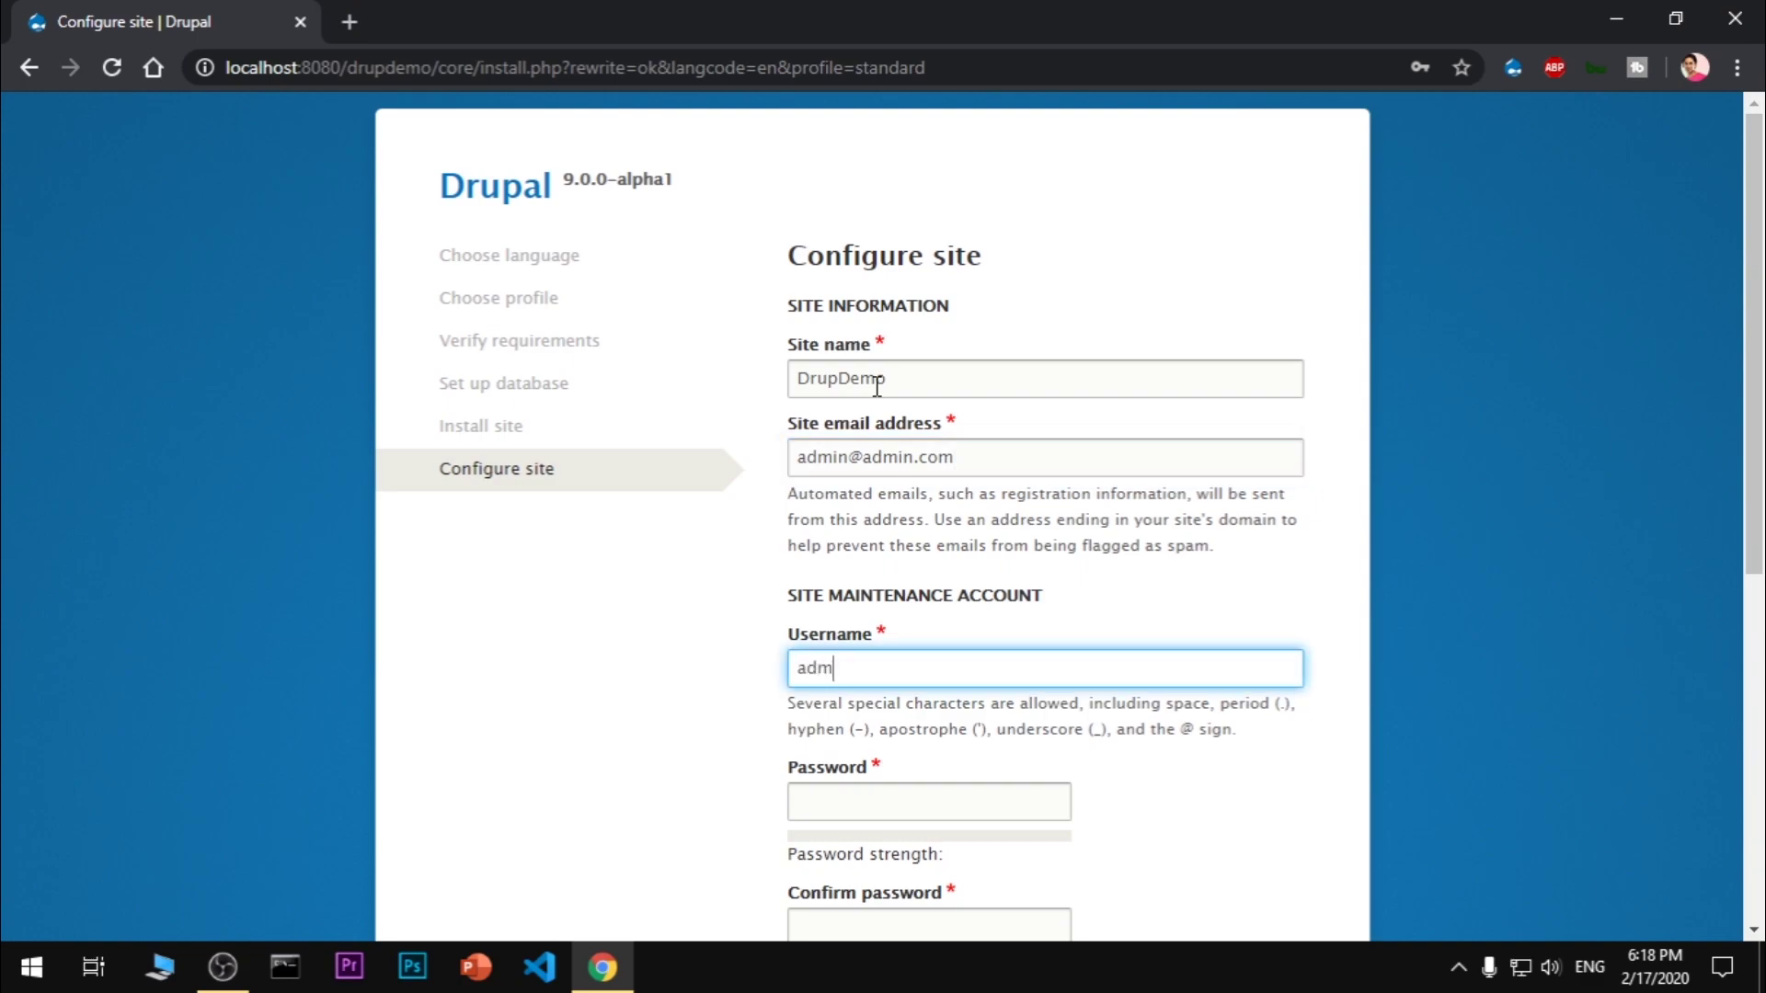
{"action": "type", "text": "a"}
{"action": "key", "text": "Tab"}
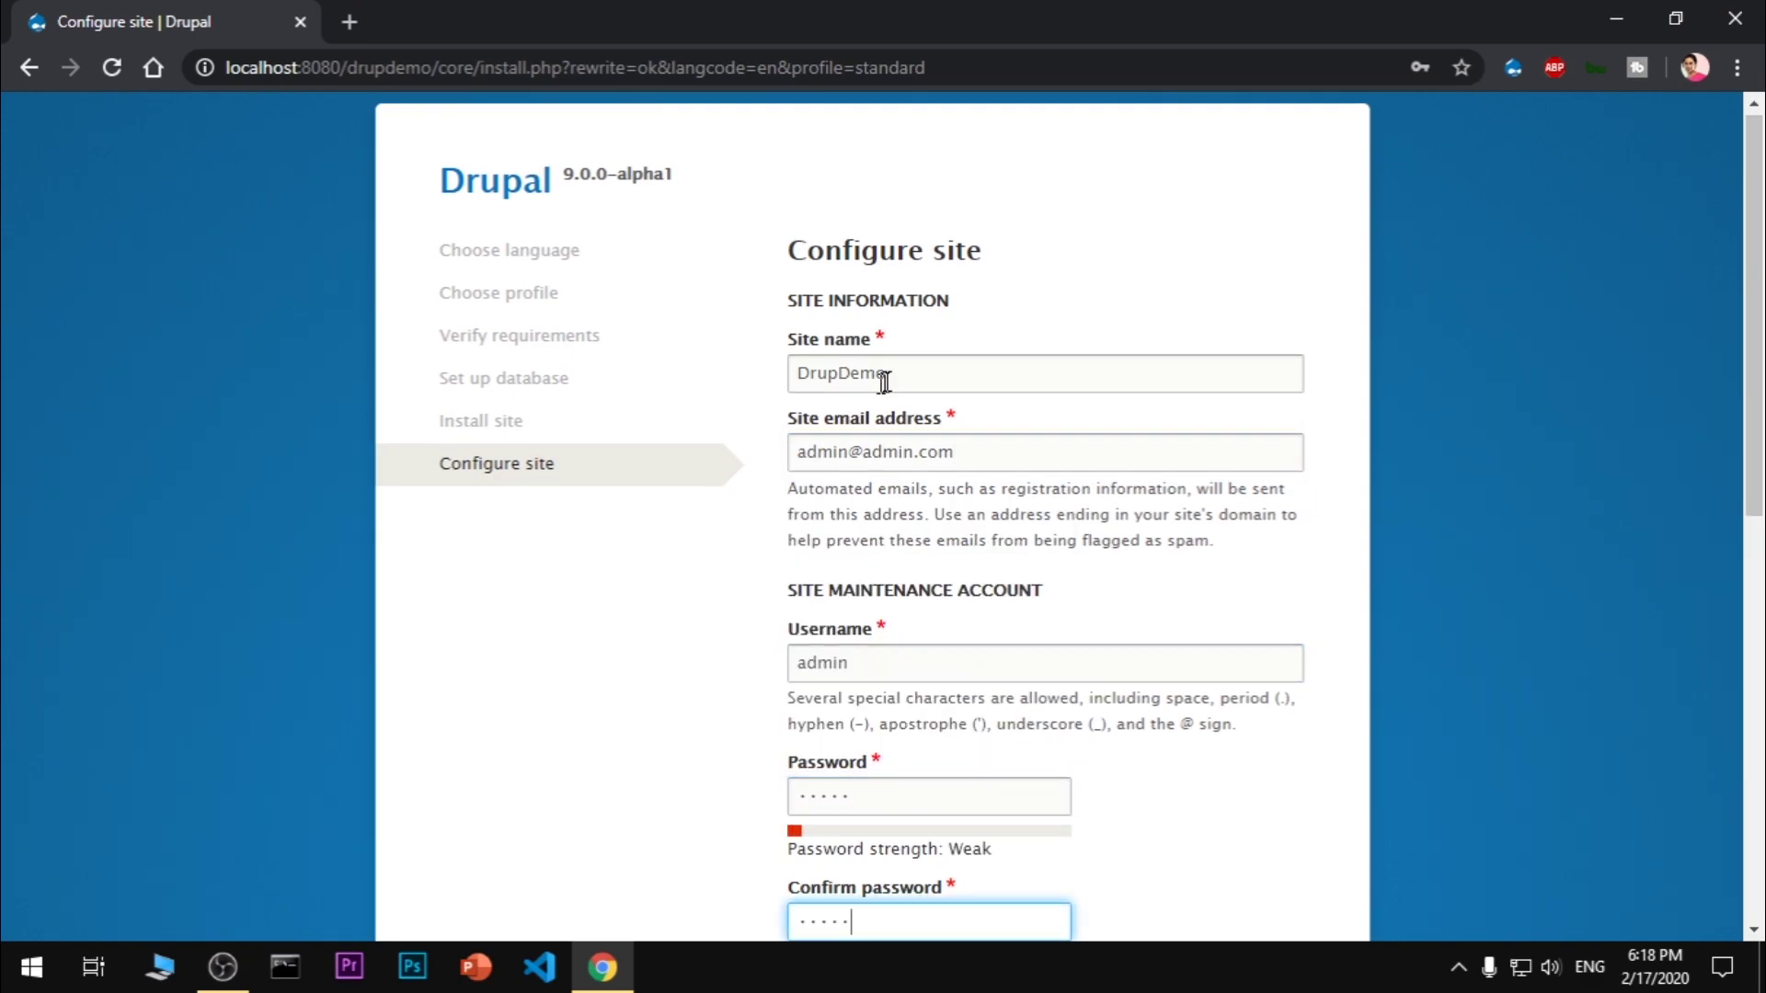
{"action": "scroll", "coordinate": [884, 382], "scroll_direction": "down", "scroll_amount": 6}
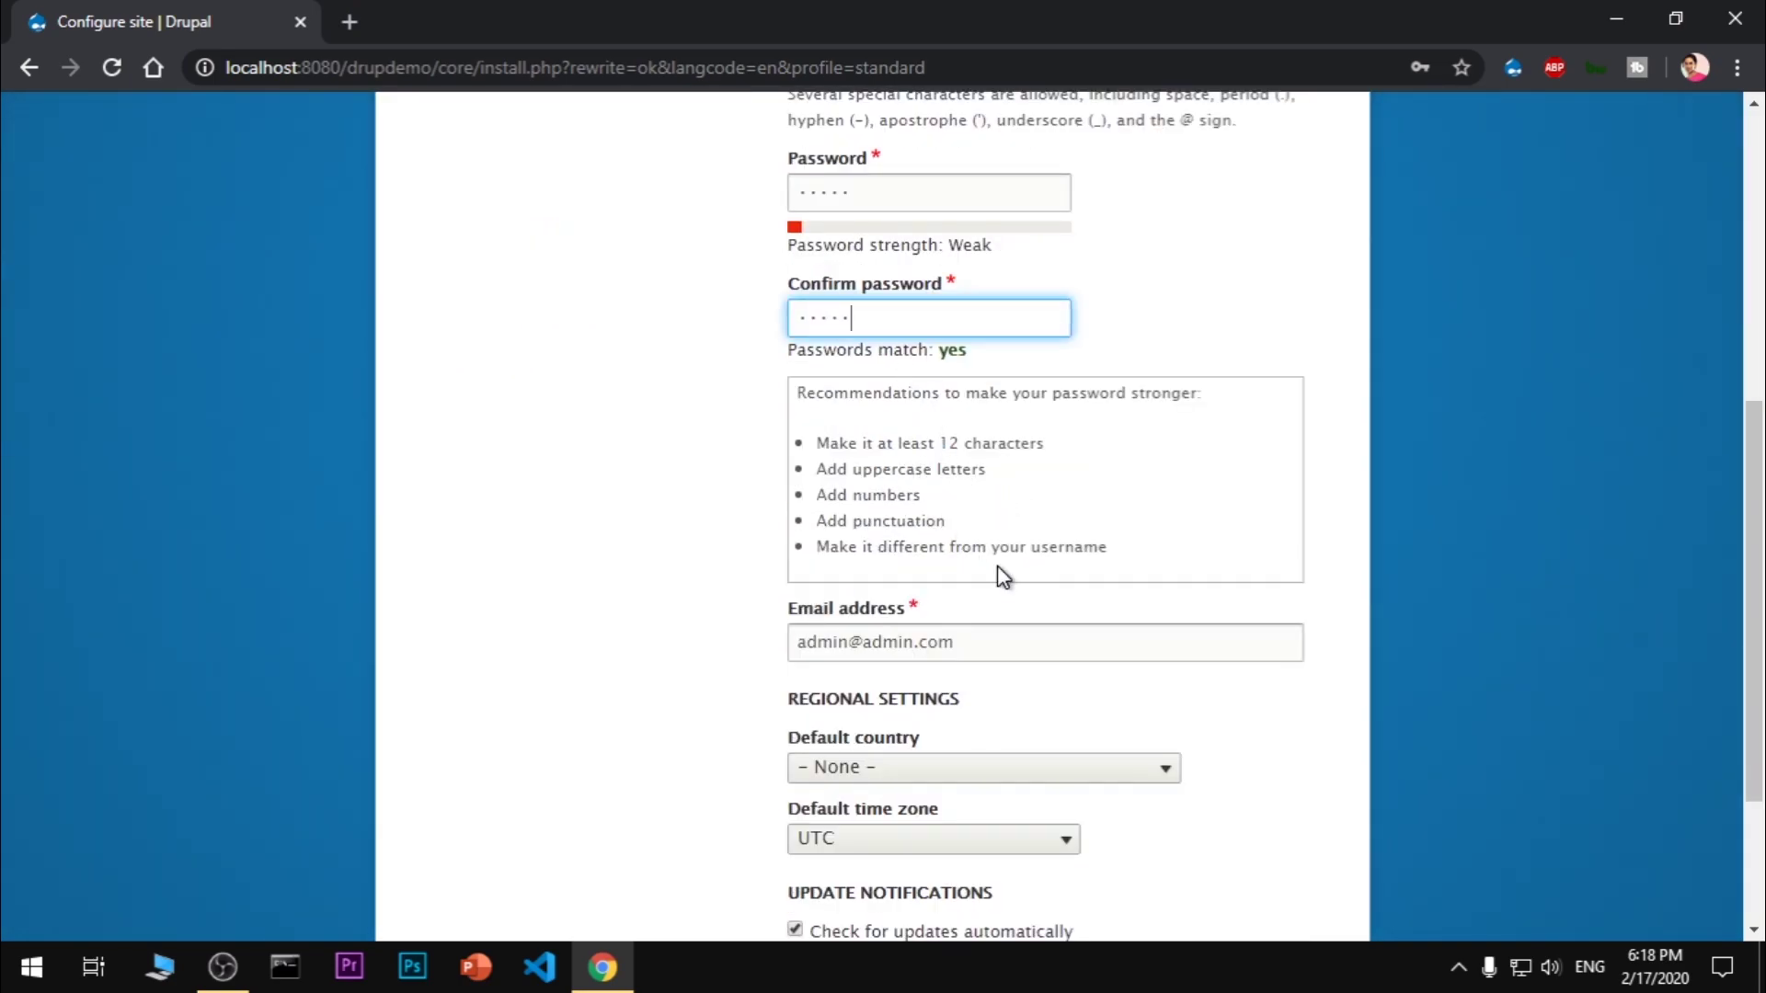
{"action": "left_click", "coordinate": [947, 644]}
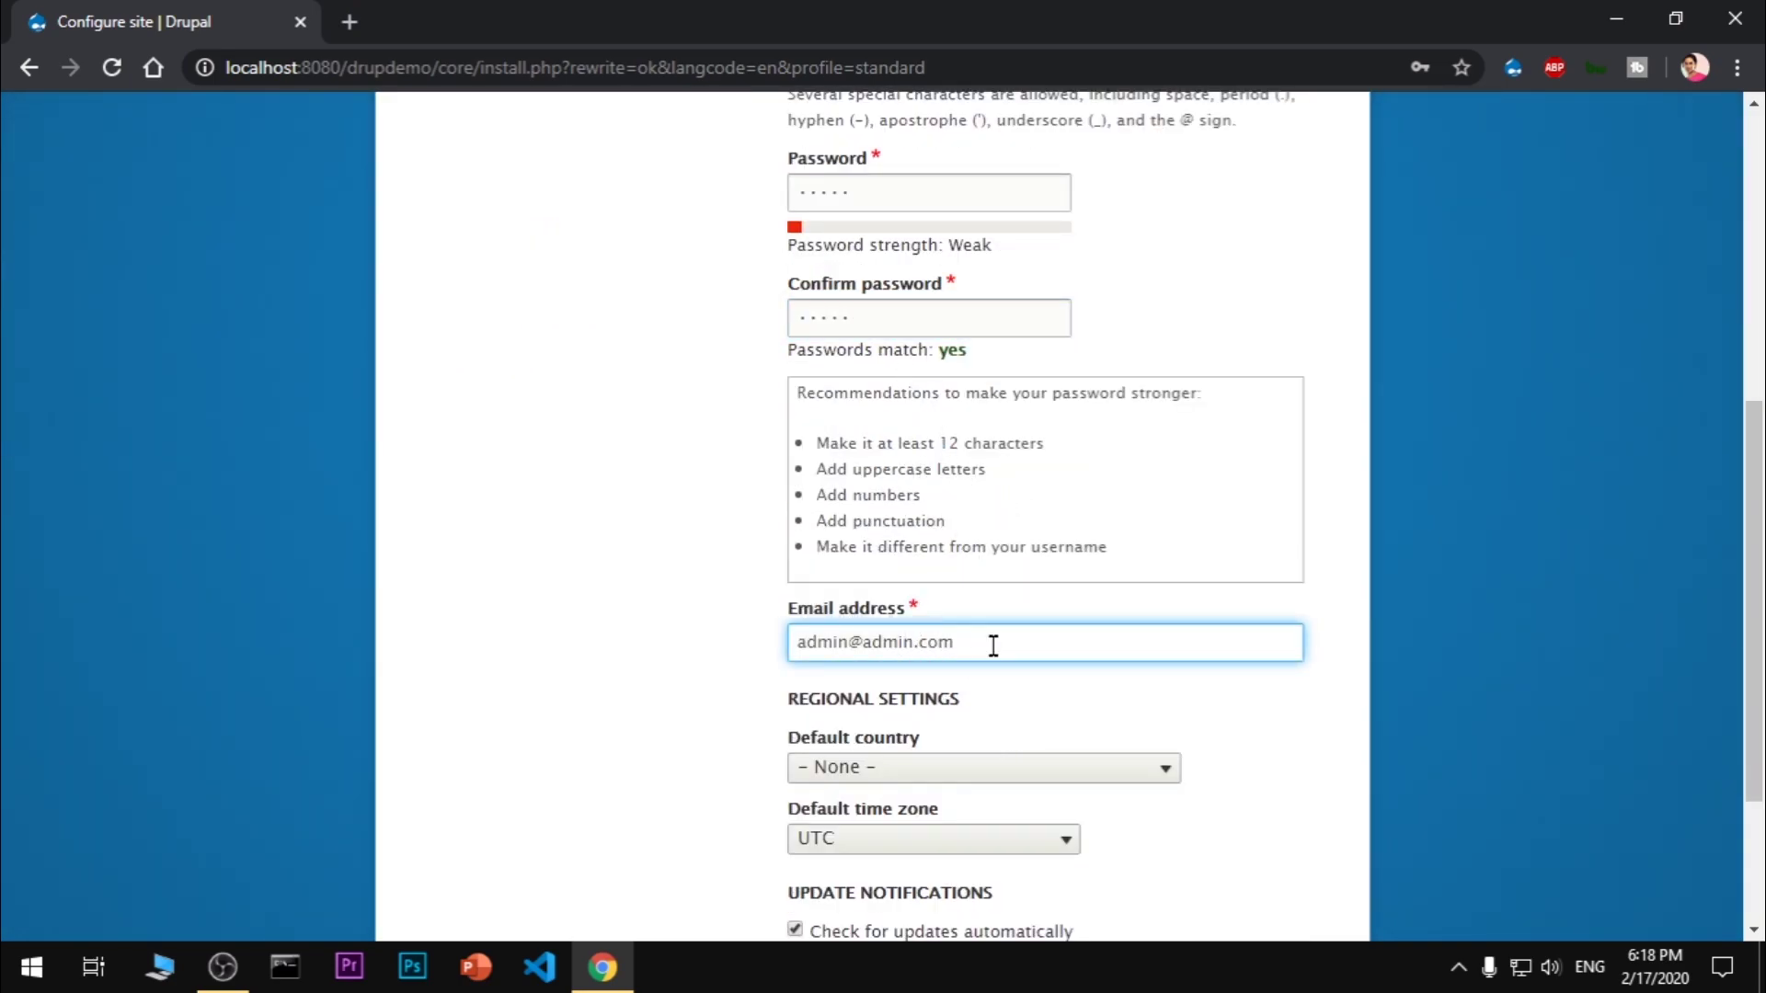
{"action": "left_click_drag", "start_coordinate": [994, 644], "coordinate": [776, 623]}
{"action": "left_click", "coordinate": [607, 616]}
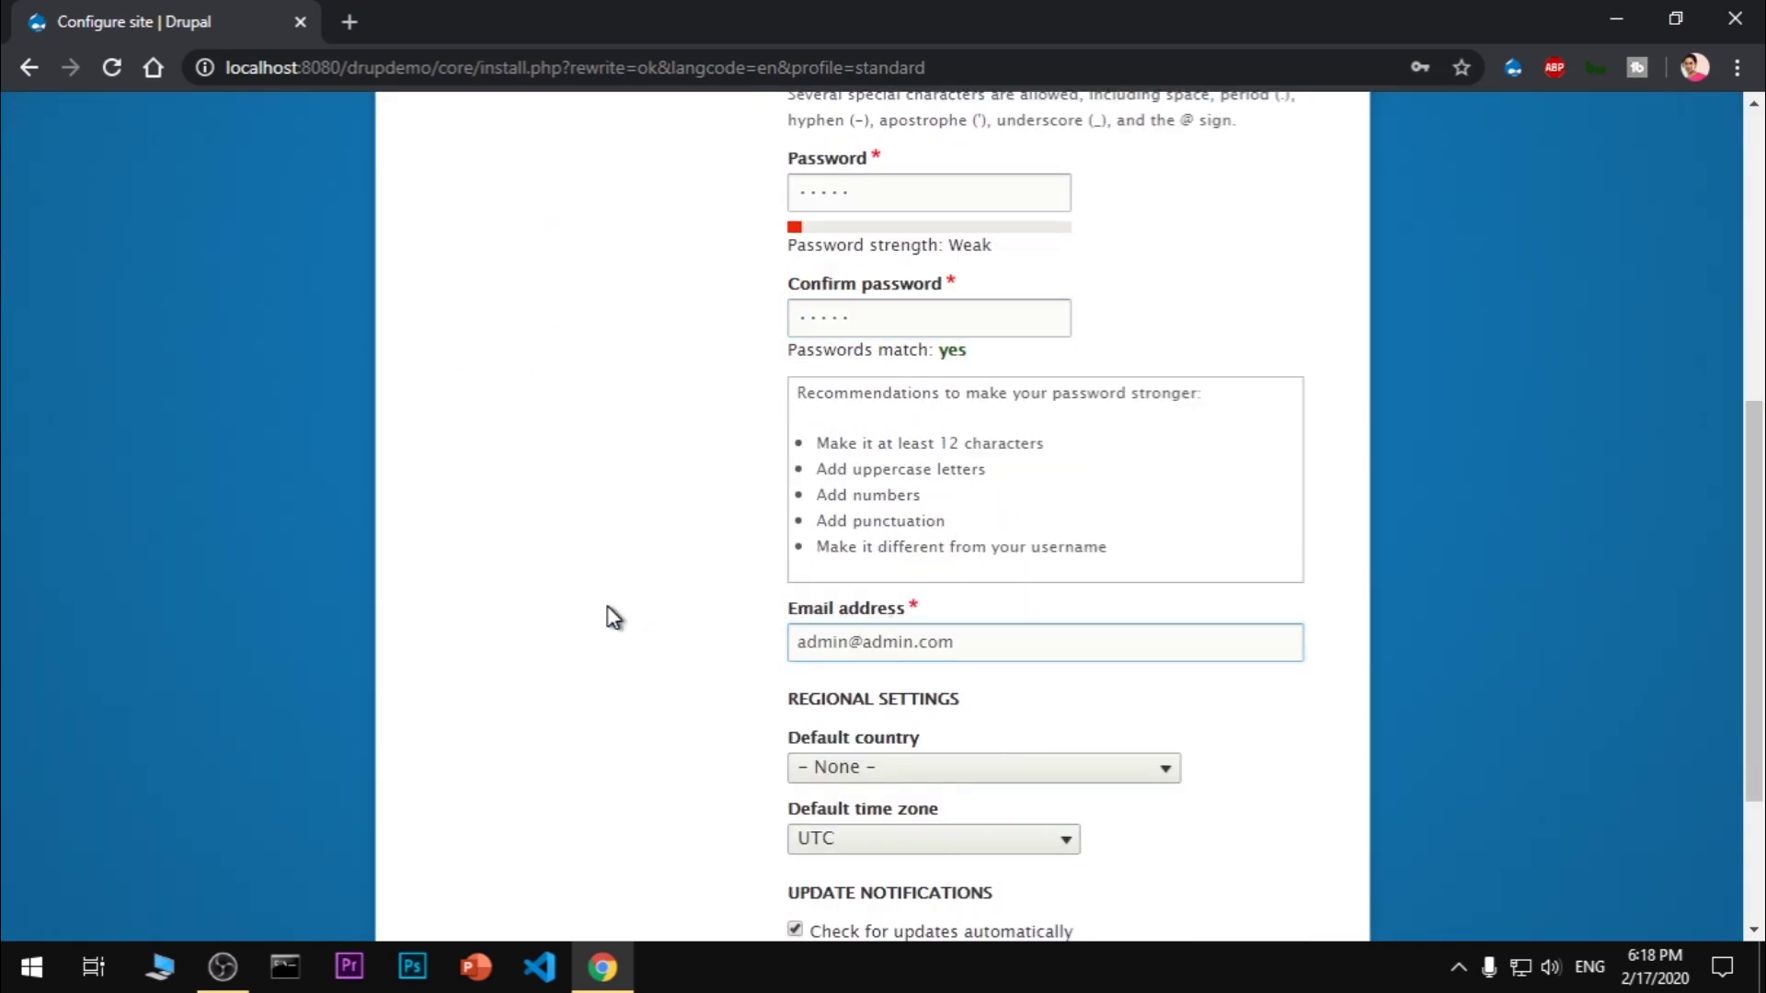
Set the default country to India and time zone to Kolkata, then submit the form
{"action": "left_click", "coordinate": [910, 775]}
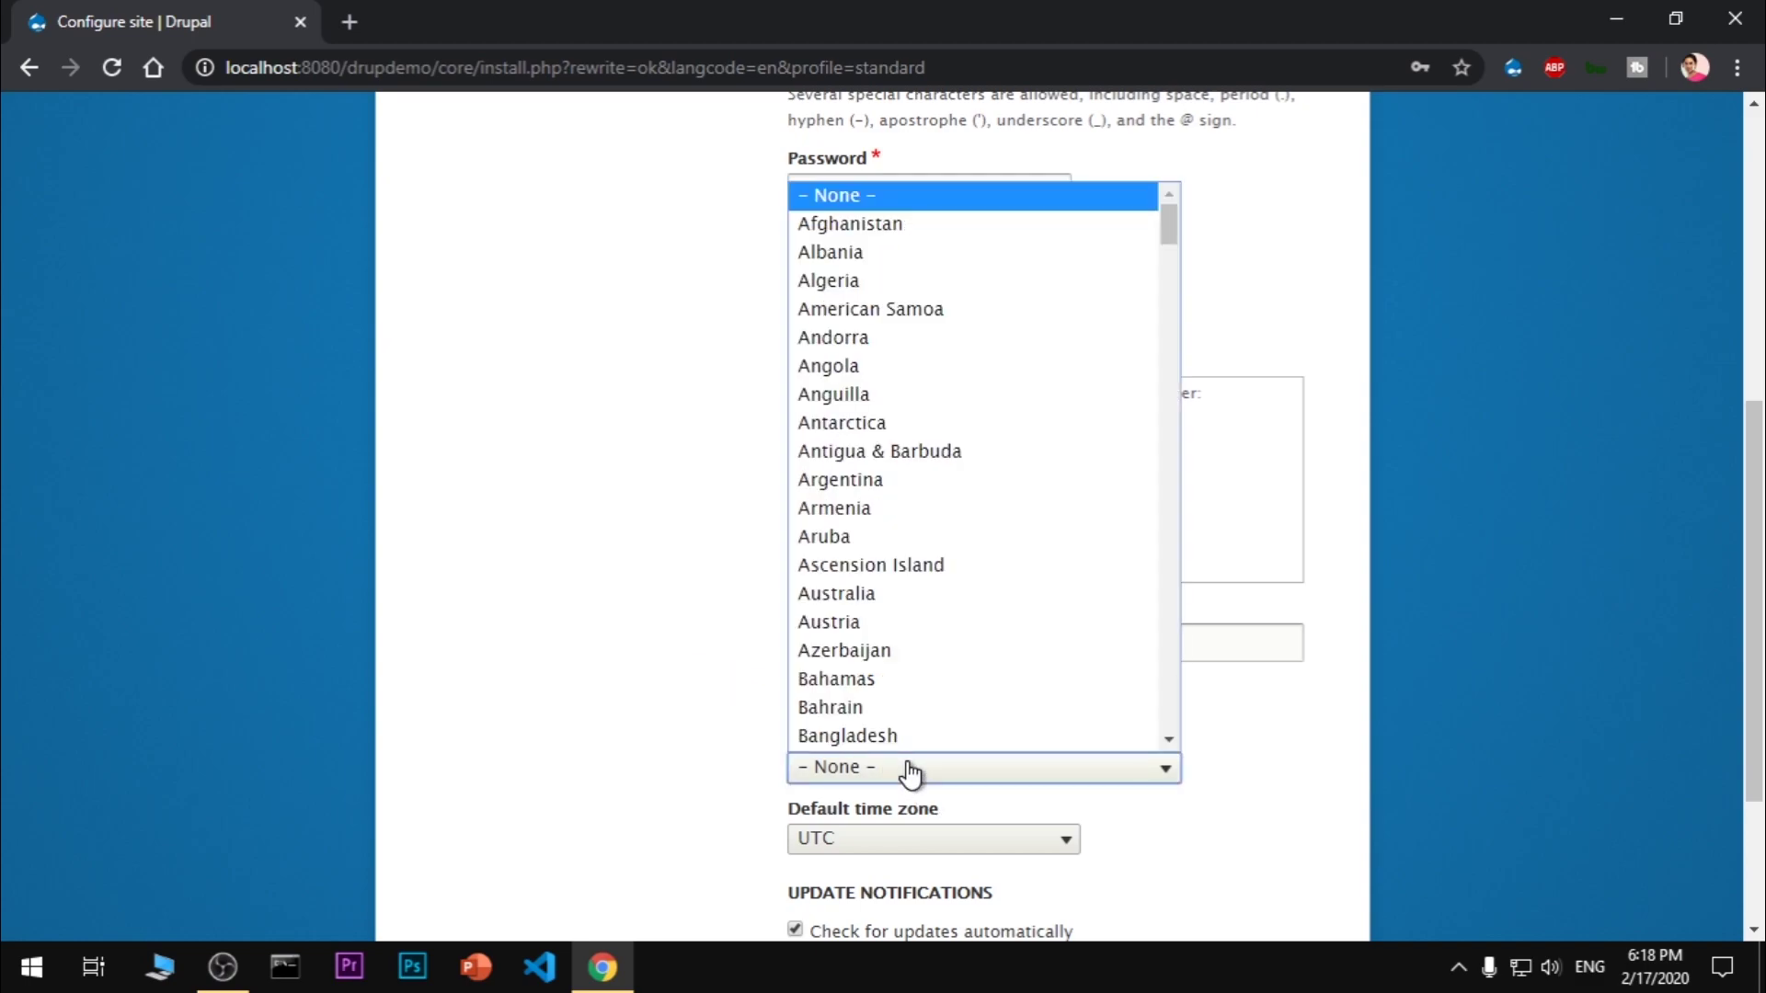
{"action": "type", "text": "india"}
{"action": "key", "text": "Return"}
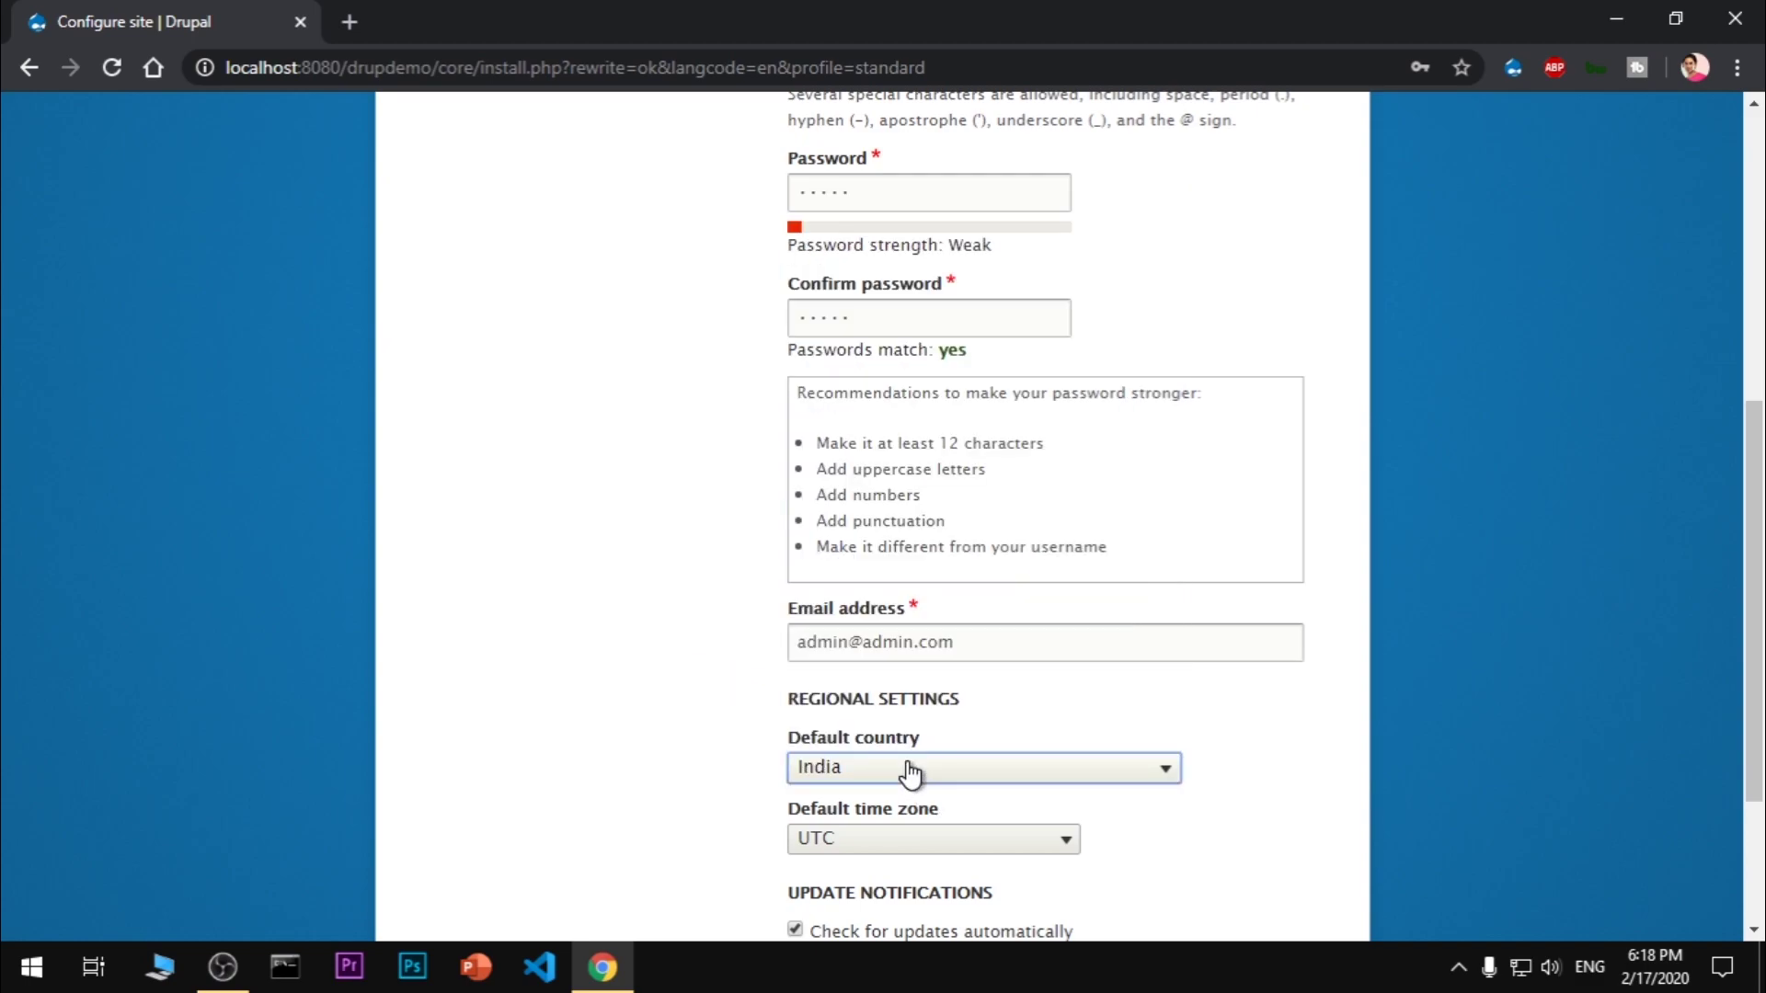
{"action": "left_click", "coordinate": [935, 838]}
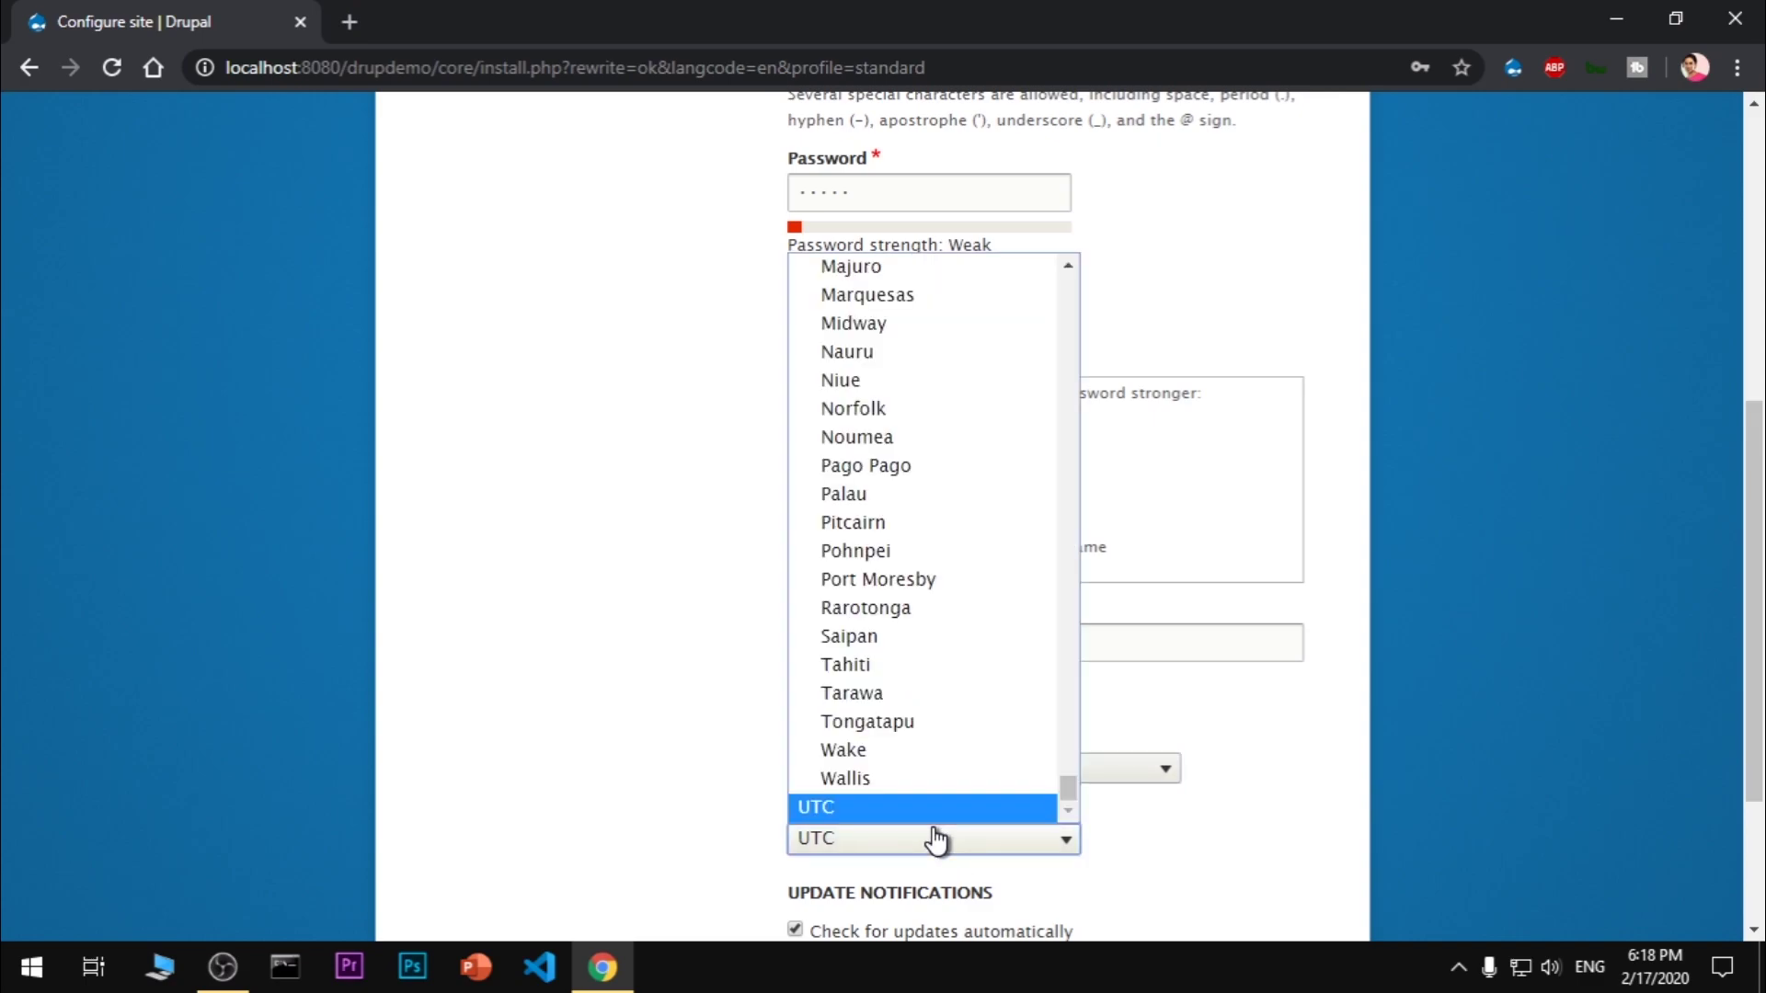
{"action": "type", "text": "kolkata"}
{"action": "key", "text": "Return"}
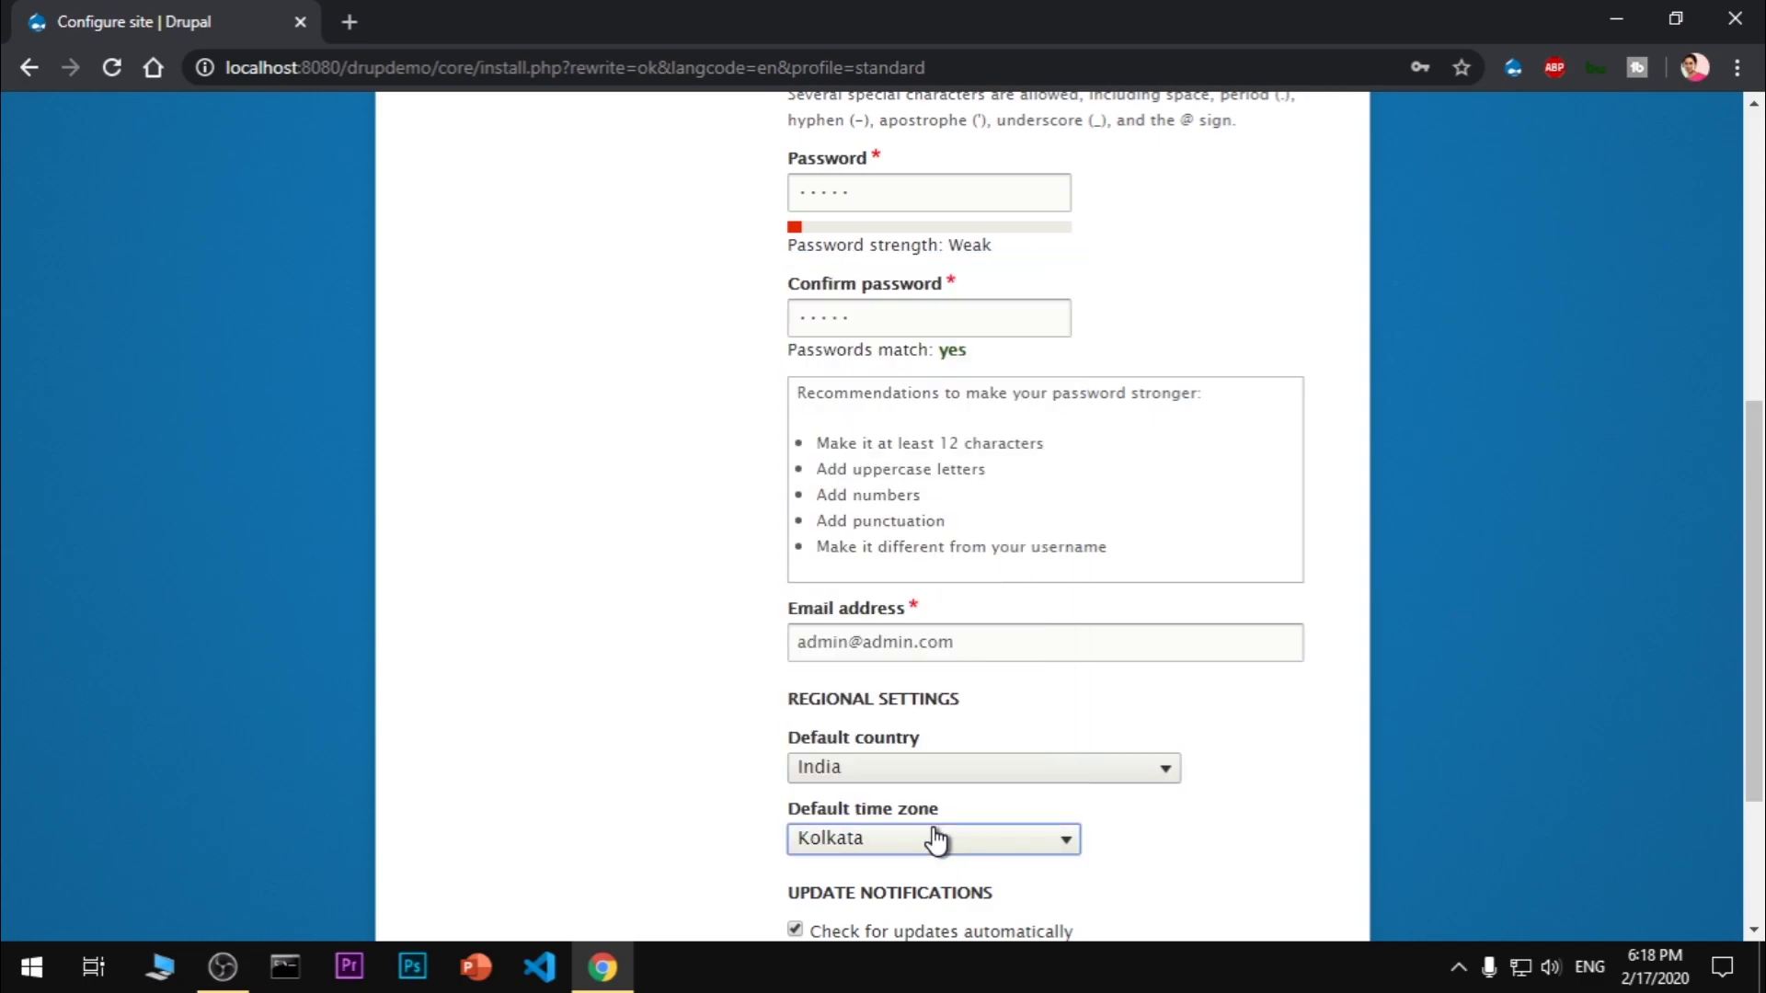
{"action": "scroll", "coordinate": [975, 828], "scroll_direction": "down", "scroll_amount": 3}
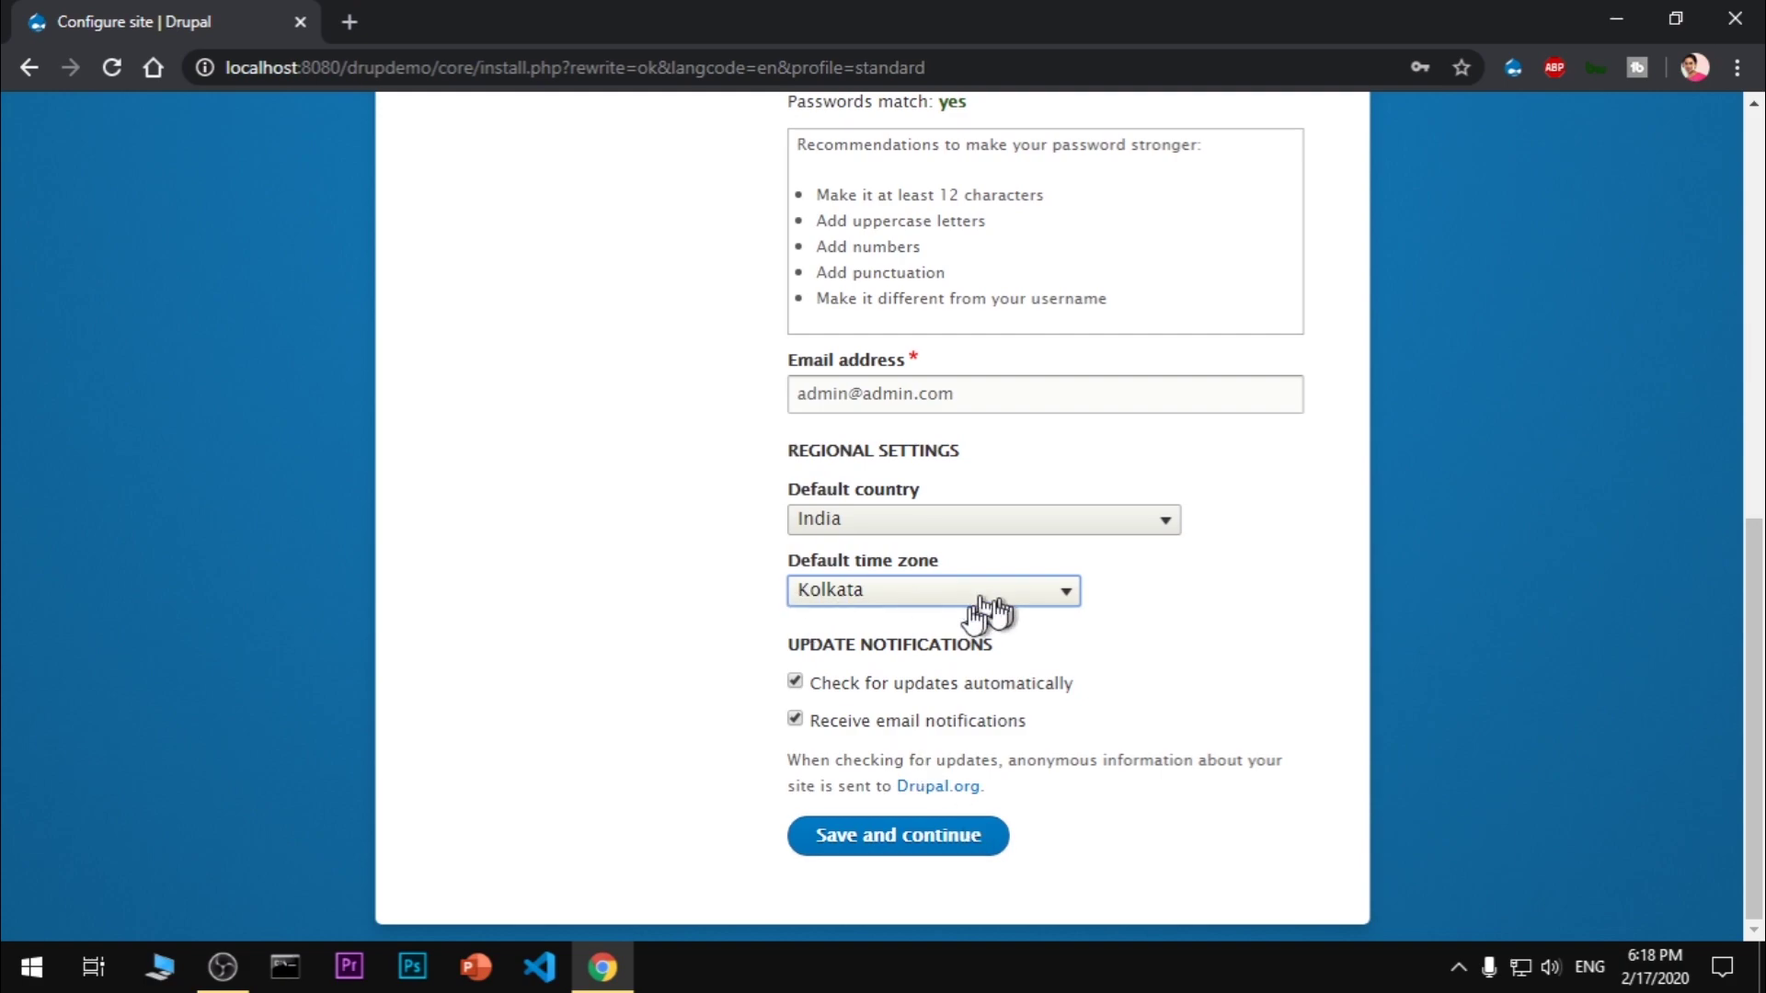
{"action": "left_click", "coordinate": [899, 841]}
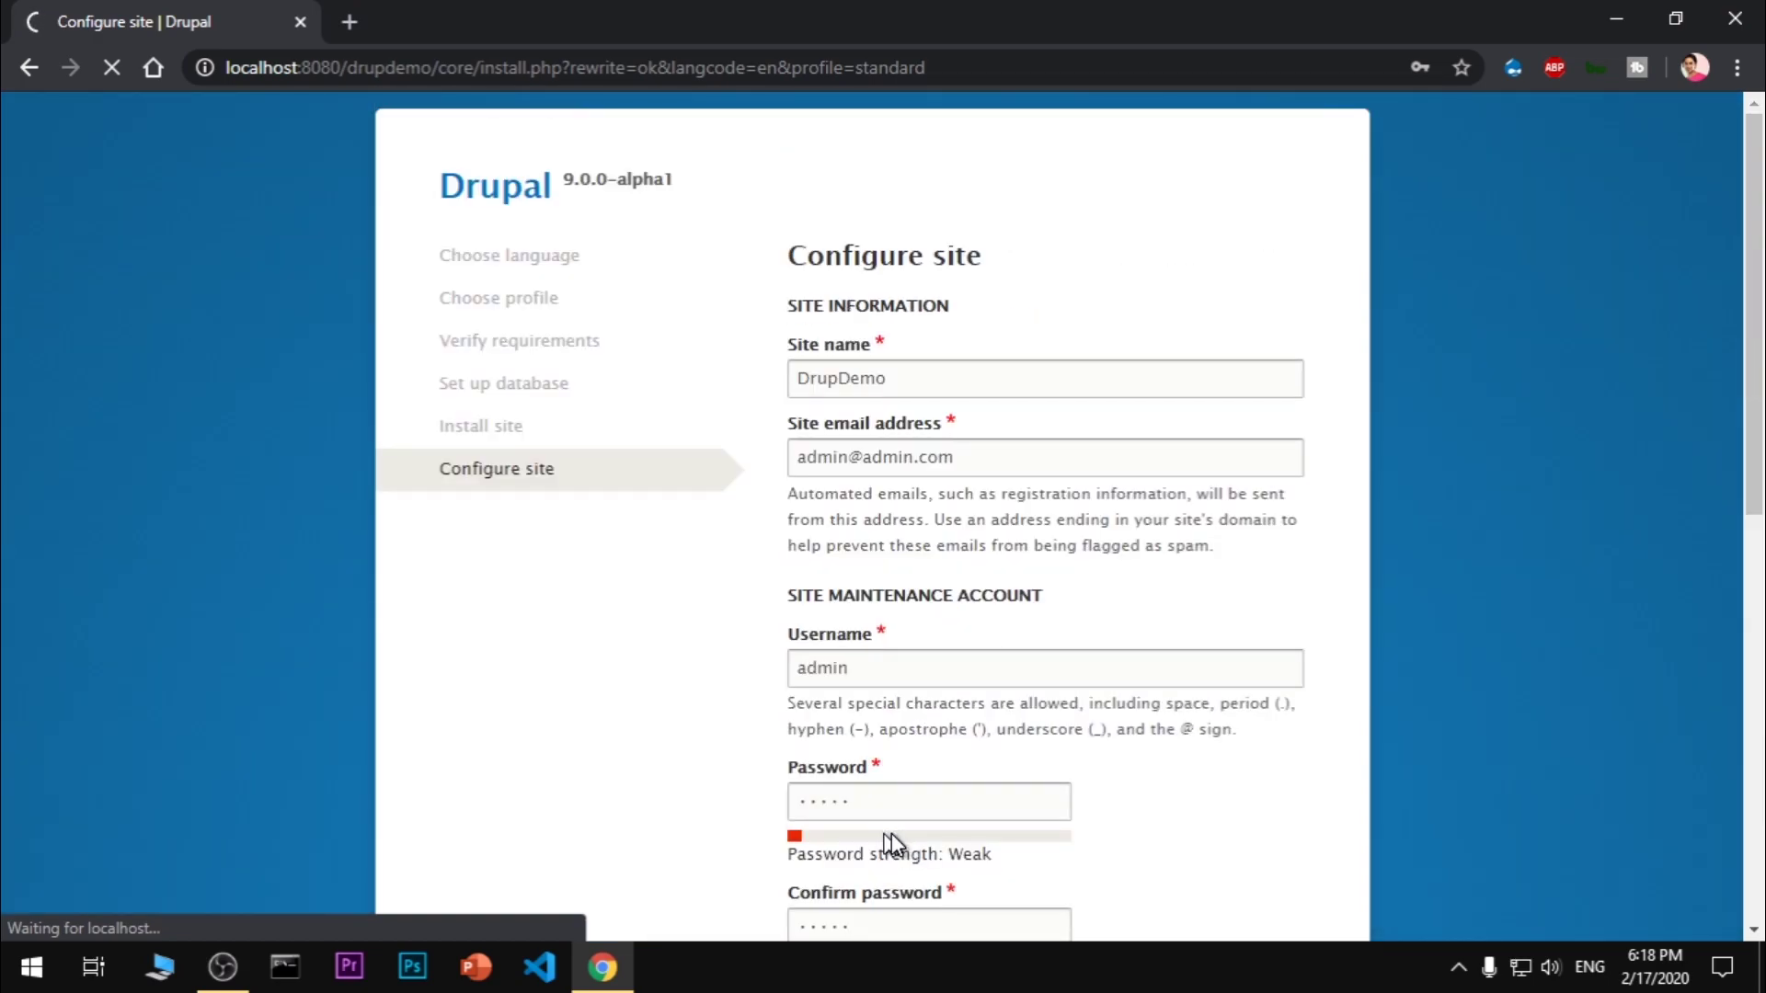
Wait for the installation to finish and review the DrupDemo front page's 9.0.0-alpha1 message
{"action": "scroll", "coordinate": [892, 842], "scroll_direction": "down", "scroll_amount": 10}
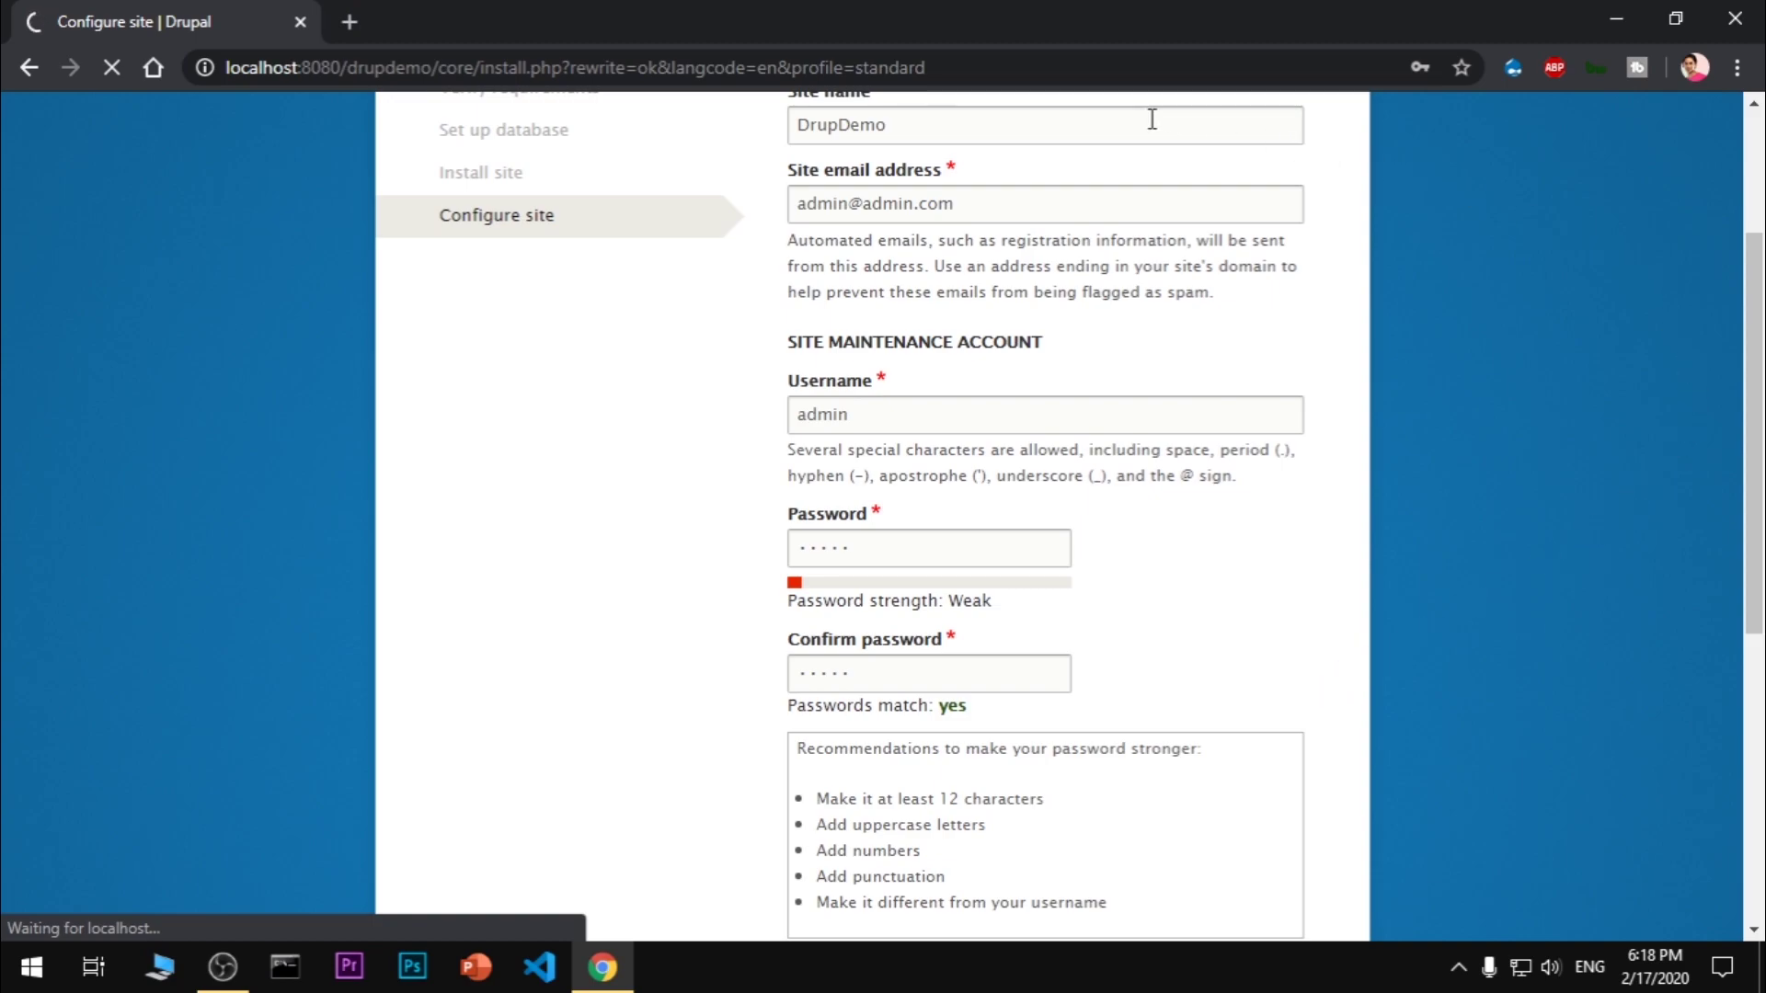
{"action": "scroll", "coordinate": [1069, 522], "scroll_direction": "up", "scroll_amount": 3}
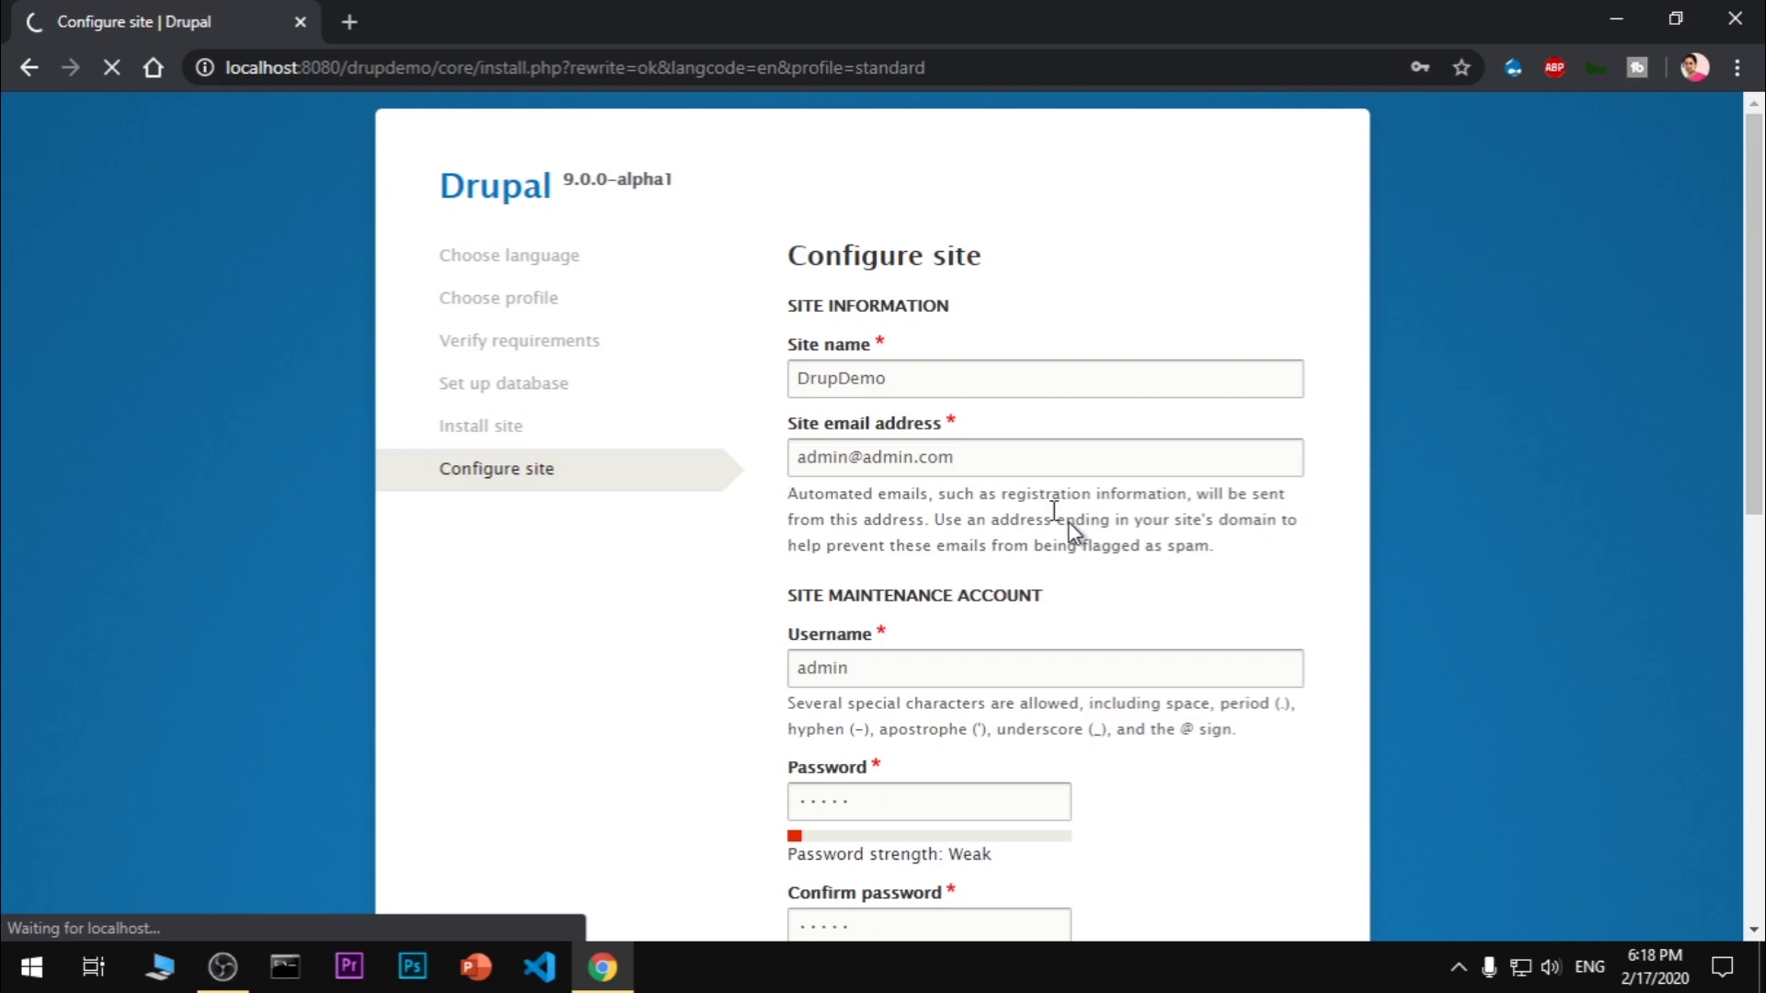
{"action": "left_click_drag", "start_coordinate": [563, 179], "coordinate": [730, 197]}
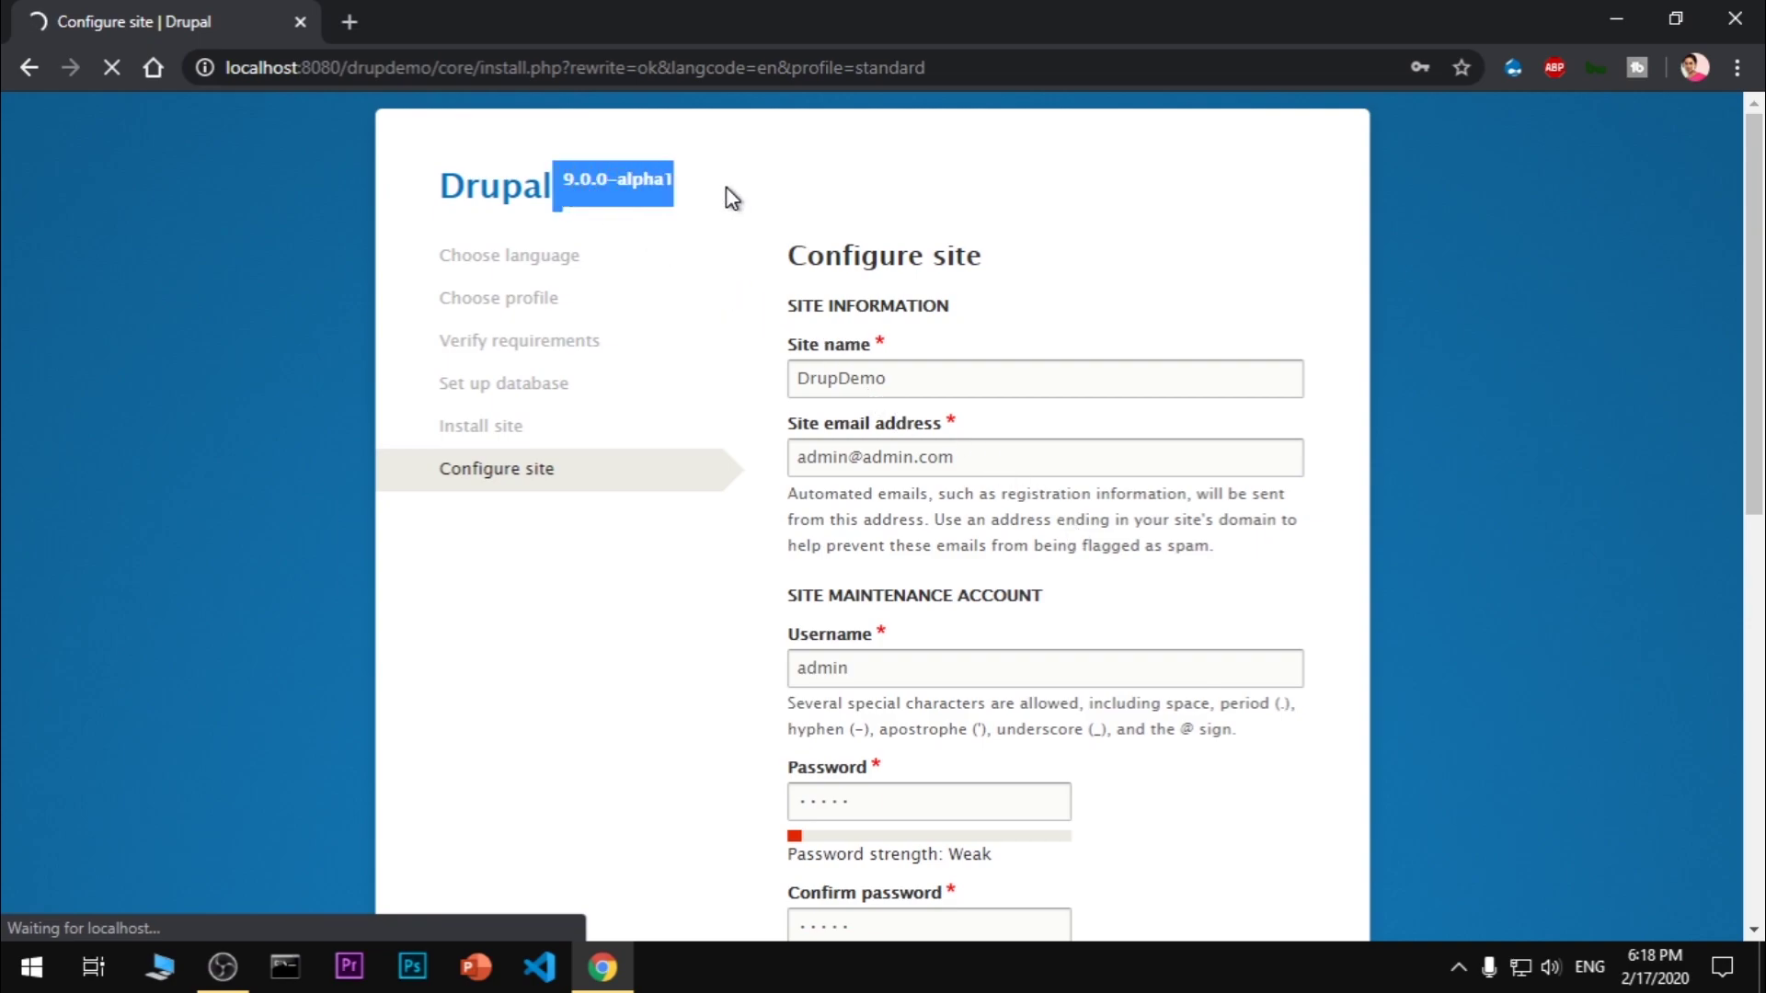
{"action": "left_click", "coordinate": [730, 197]}
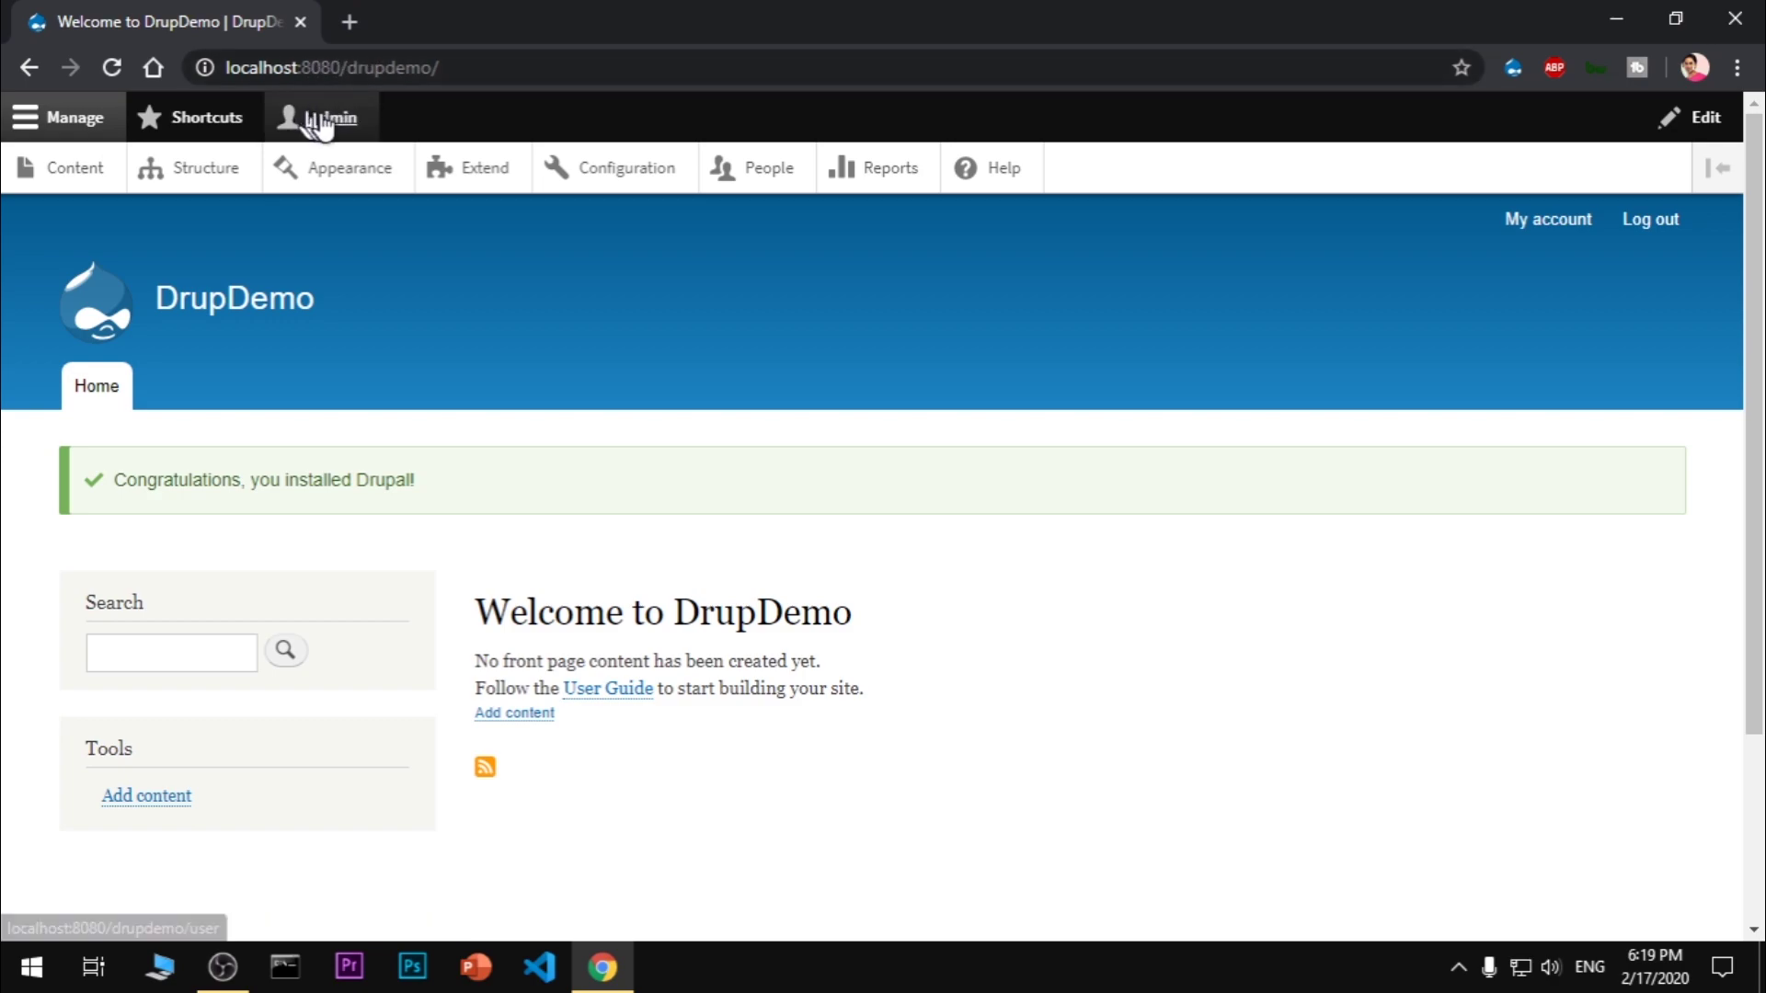
Toggle front-page editing on and off, then go through Structure to the Appearance page
{"action": "left_click", "coordinate": [1706, 117]}
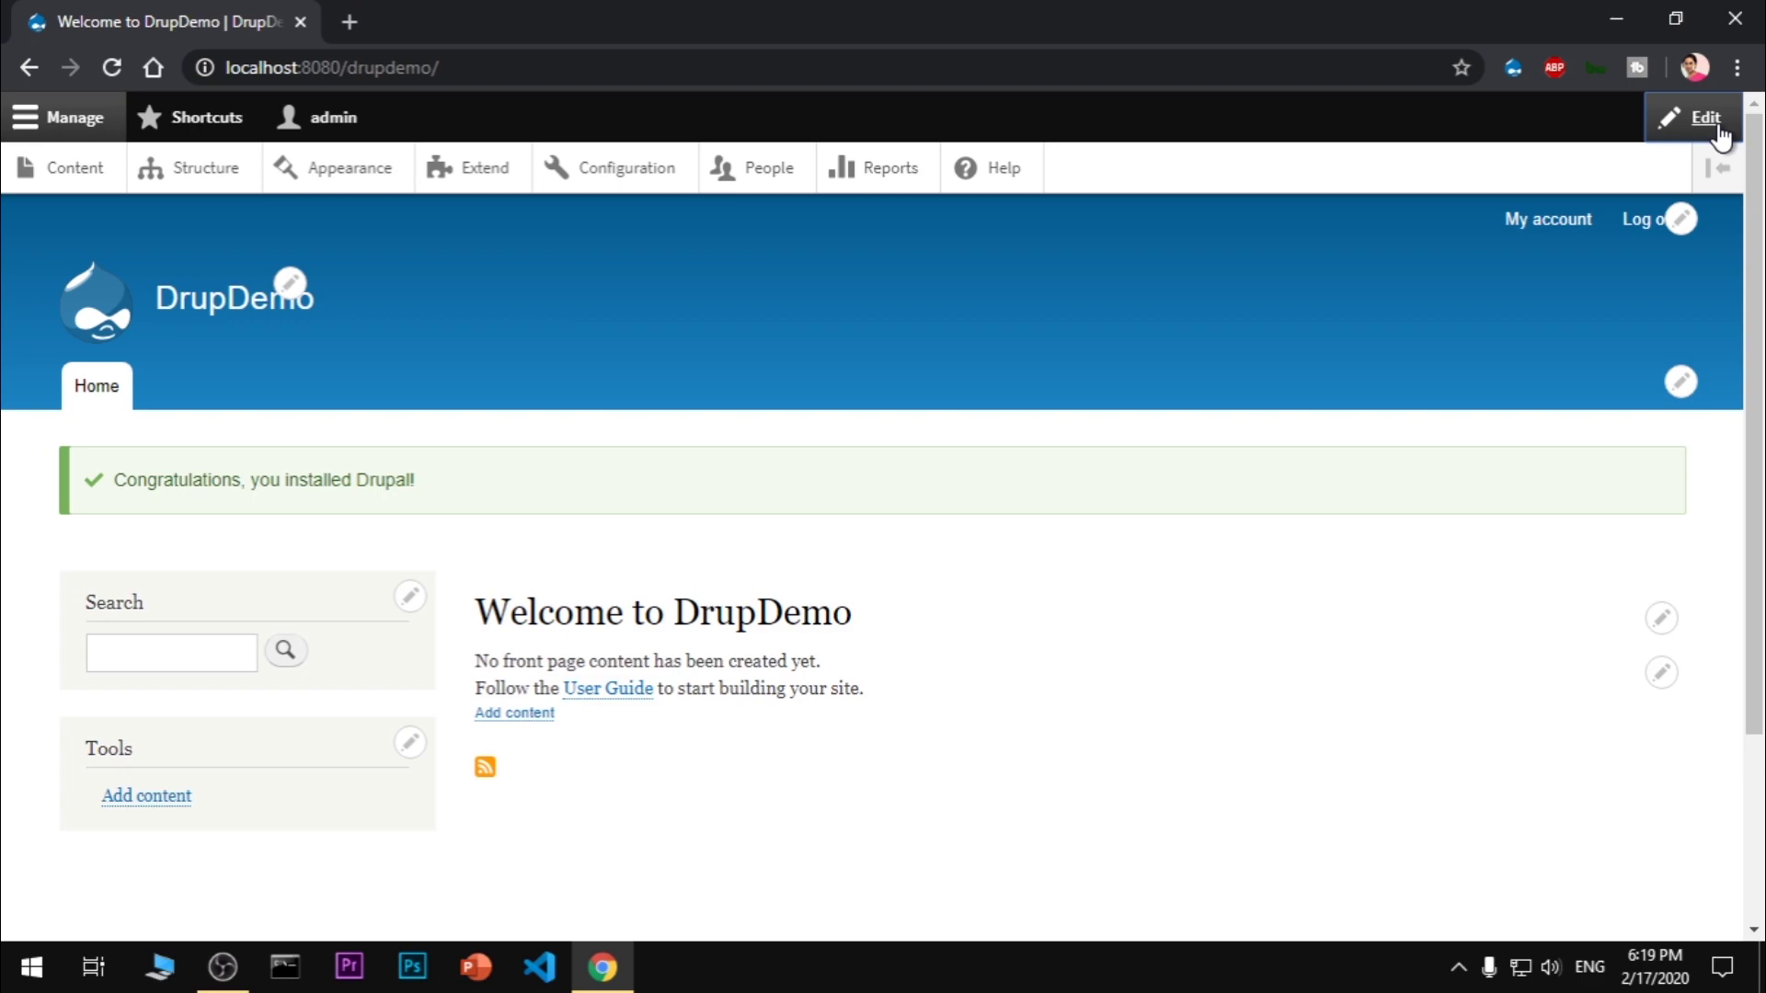
{"action": "left_click", "coordinate": [1672, 130]}
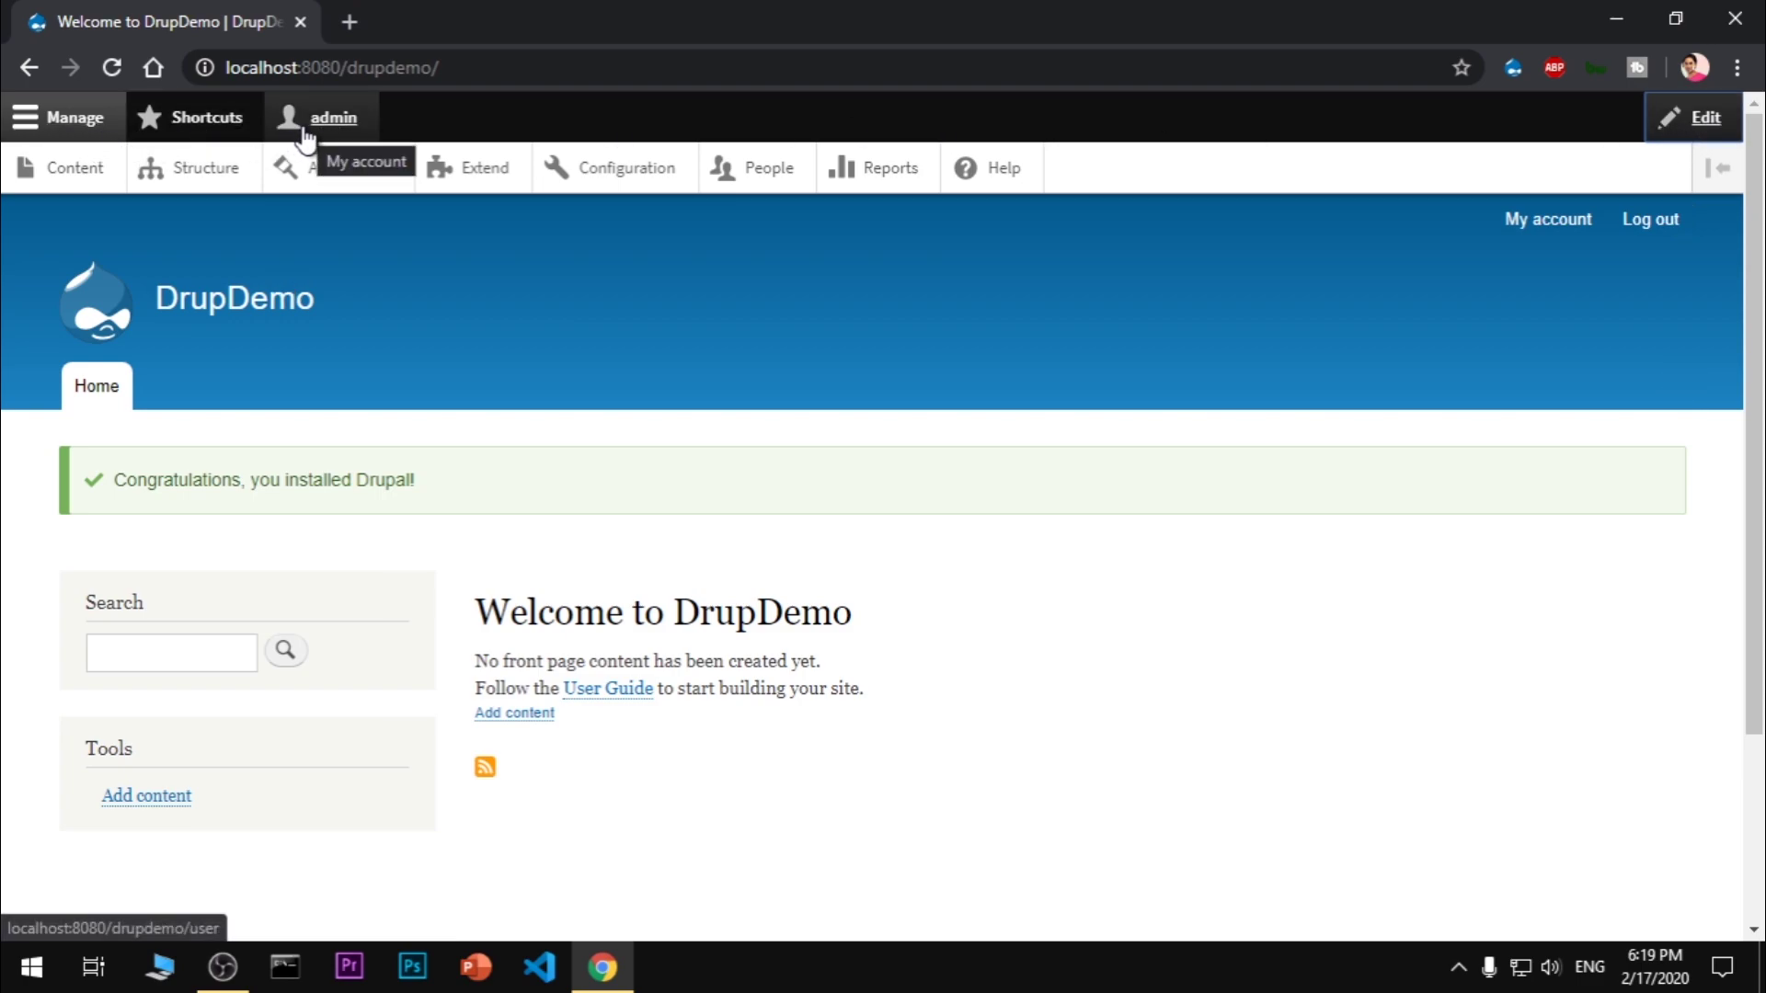
{"action": "left_click", "coordinate": [192, 183]}
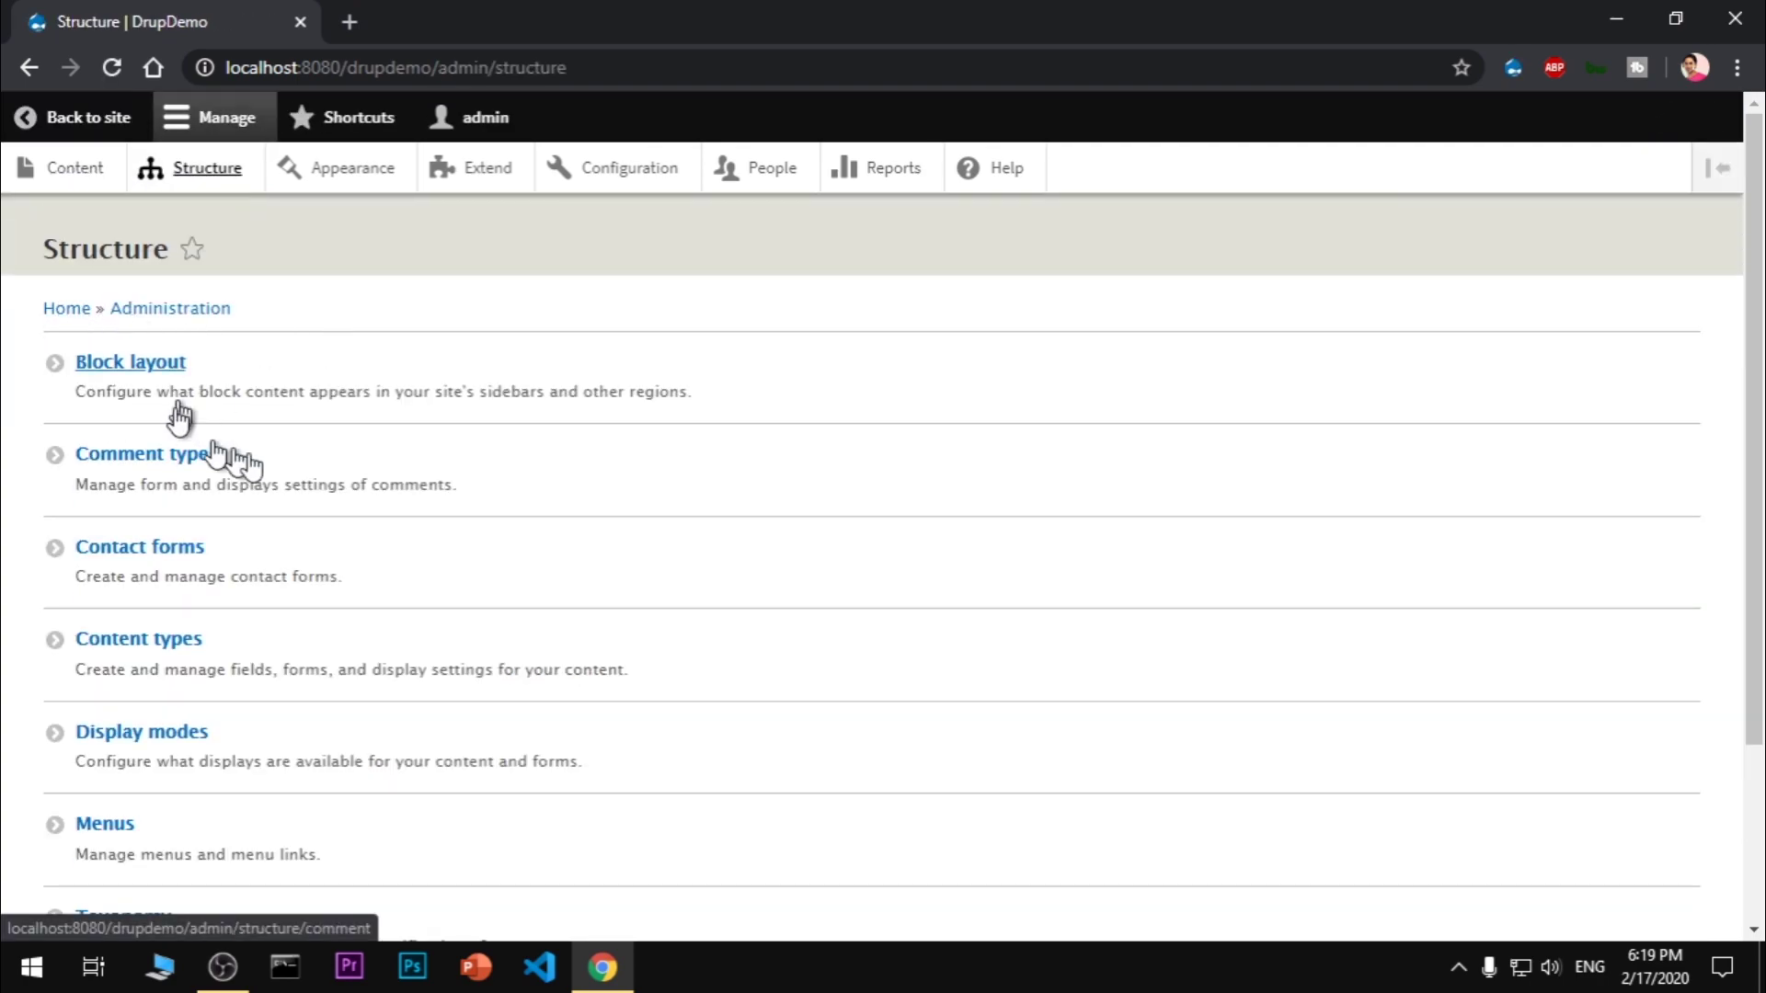
{"action": "scroll", "coordinate": [714, 788], "scroll_direction": "down", "scroll_amount": 3}
{"action": "scroll", "coordinate": [715, 791], "scroll_direction": "up", "scroll_amount": 3}
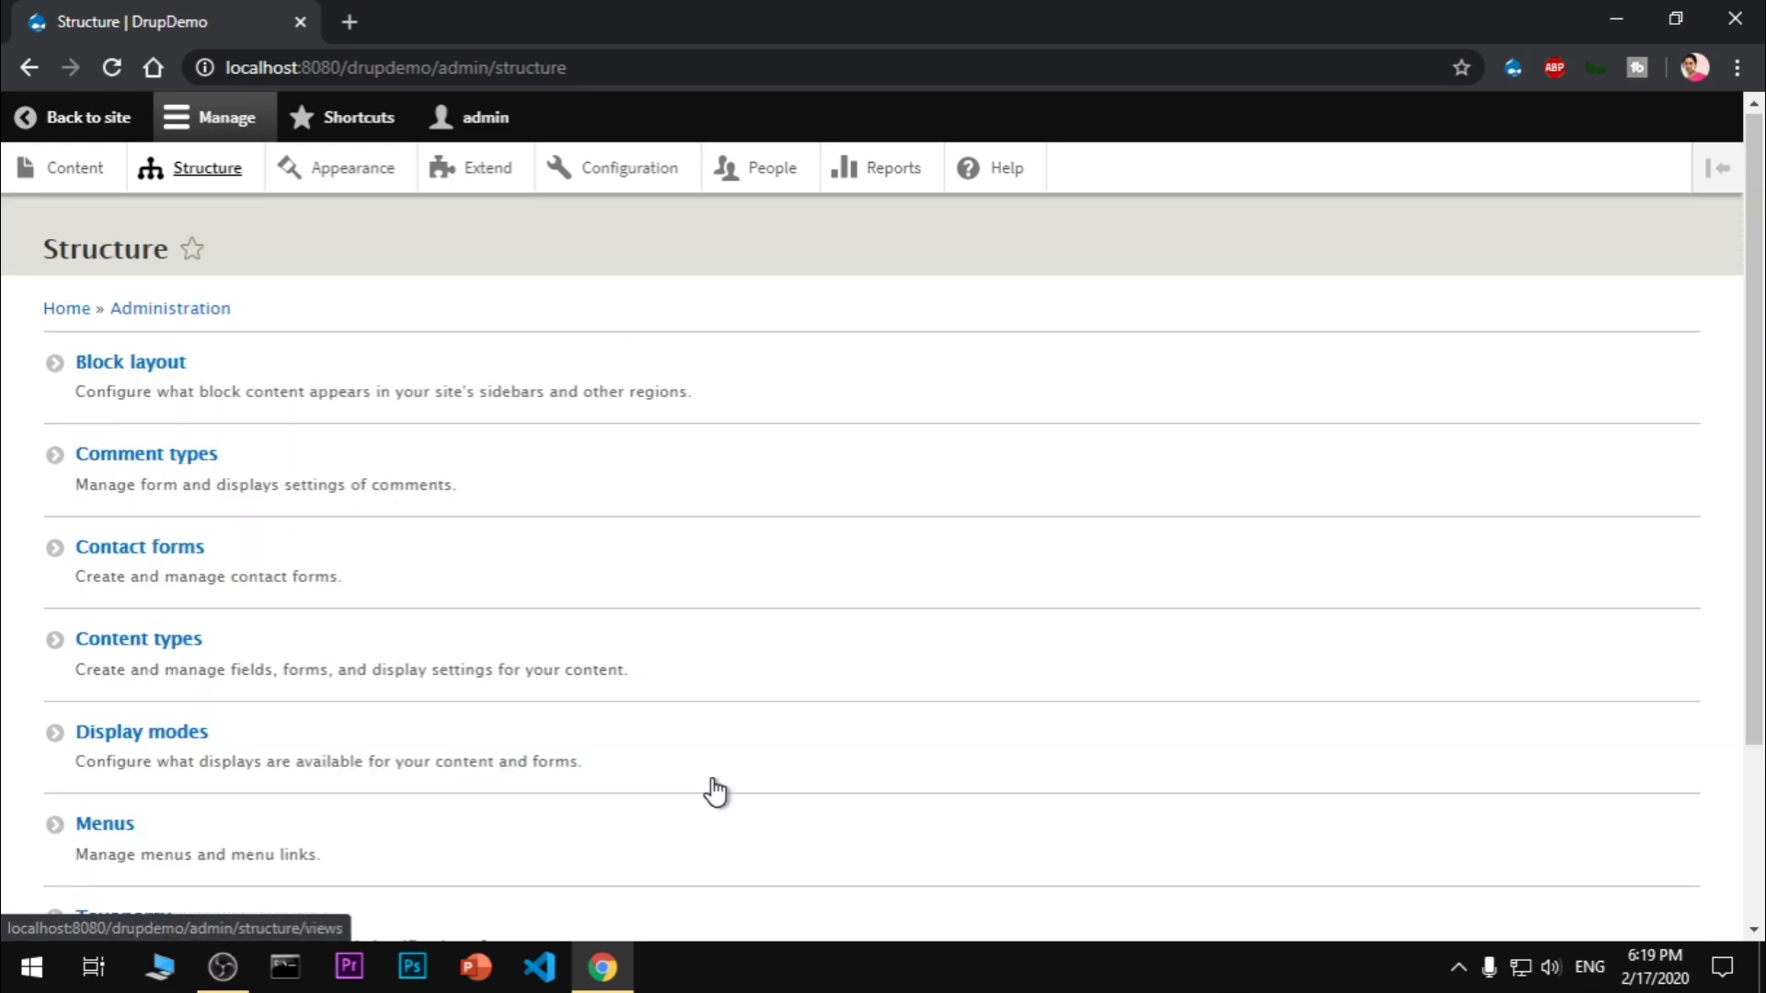
{"action": "scroll", "coordinate": [716, 792], "scroll_direction": "down", "scroll_amount": 3}
{"action": "scroll", "coordinate": [715, 791], "scroll_direction": "up", "scroll_amount": 3}
{"action": "left_click", "coordinate": [348, 173]}
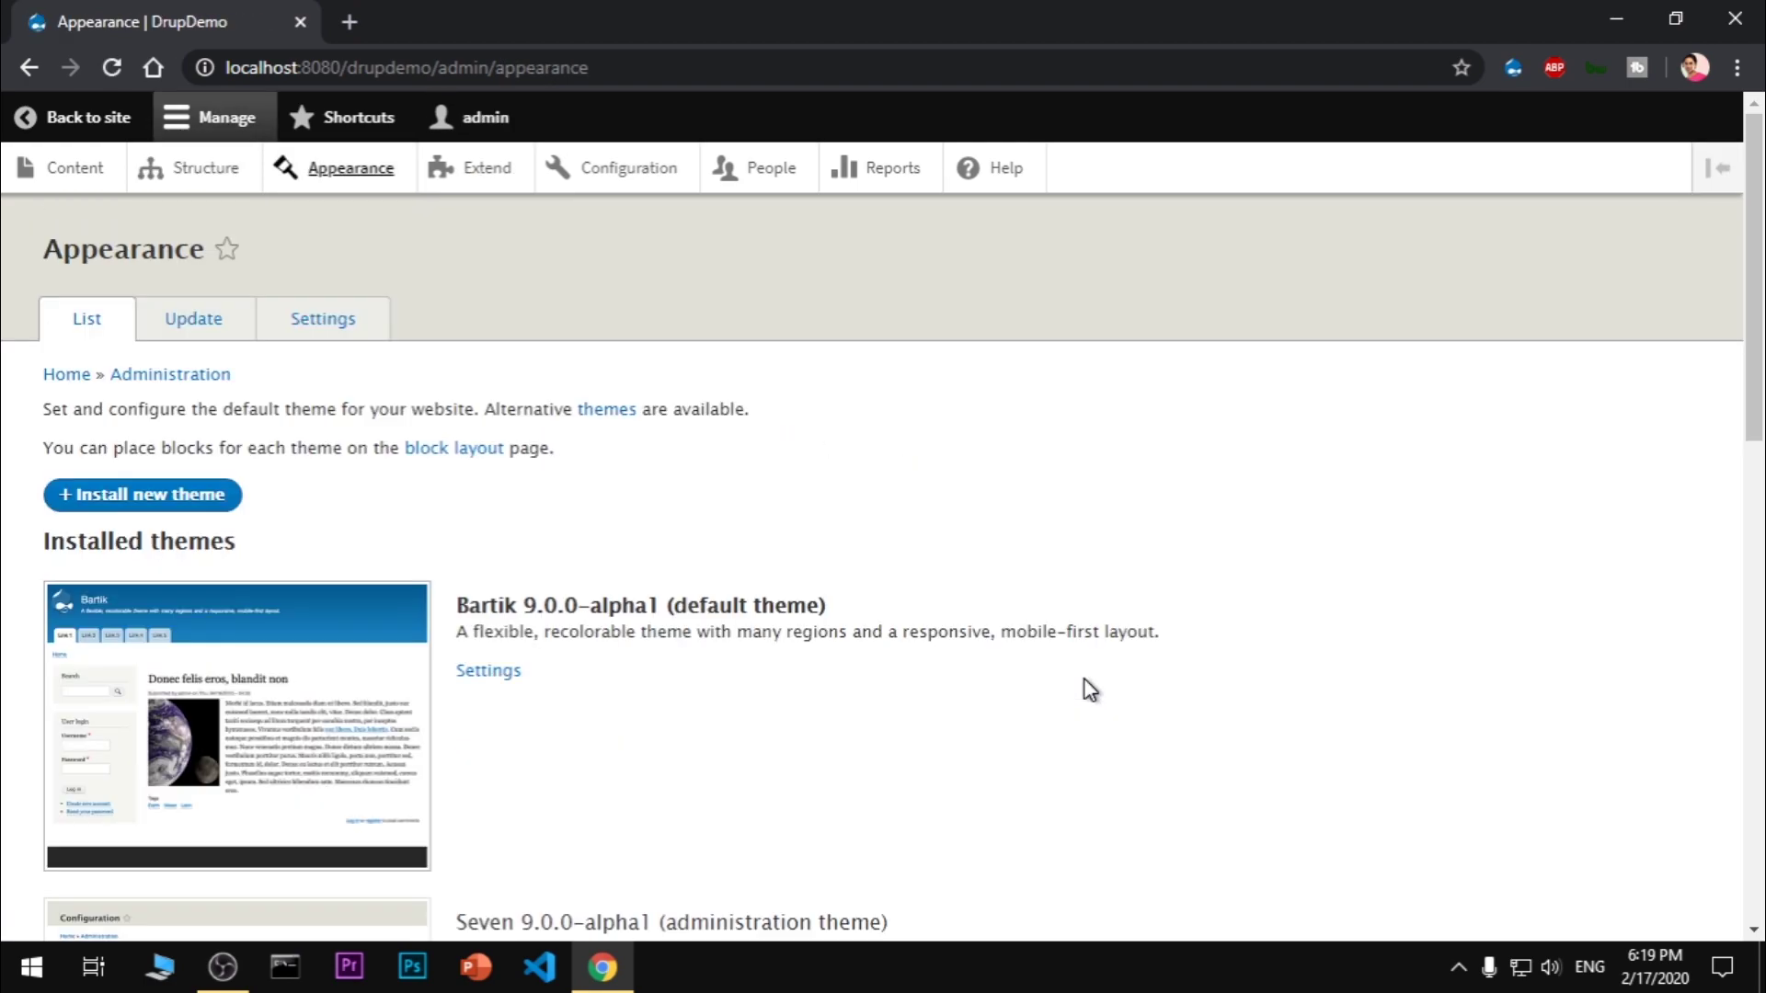
Look over the Stark and Bartik theme entries, then go to the Configuration page
{"action": "scroll", "coordinate": [1088, 690], "scroll_direction": "down", "scroll_amount": 10}
{"action": "scroll", "coordinate": [1085, 690], "scroll_direction": "up", "scroll_amount": 6}
{"action": "scroll", "coordinate": [1086, 690], "scroll_direction": "down", "scroll_amount": 3}
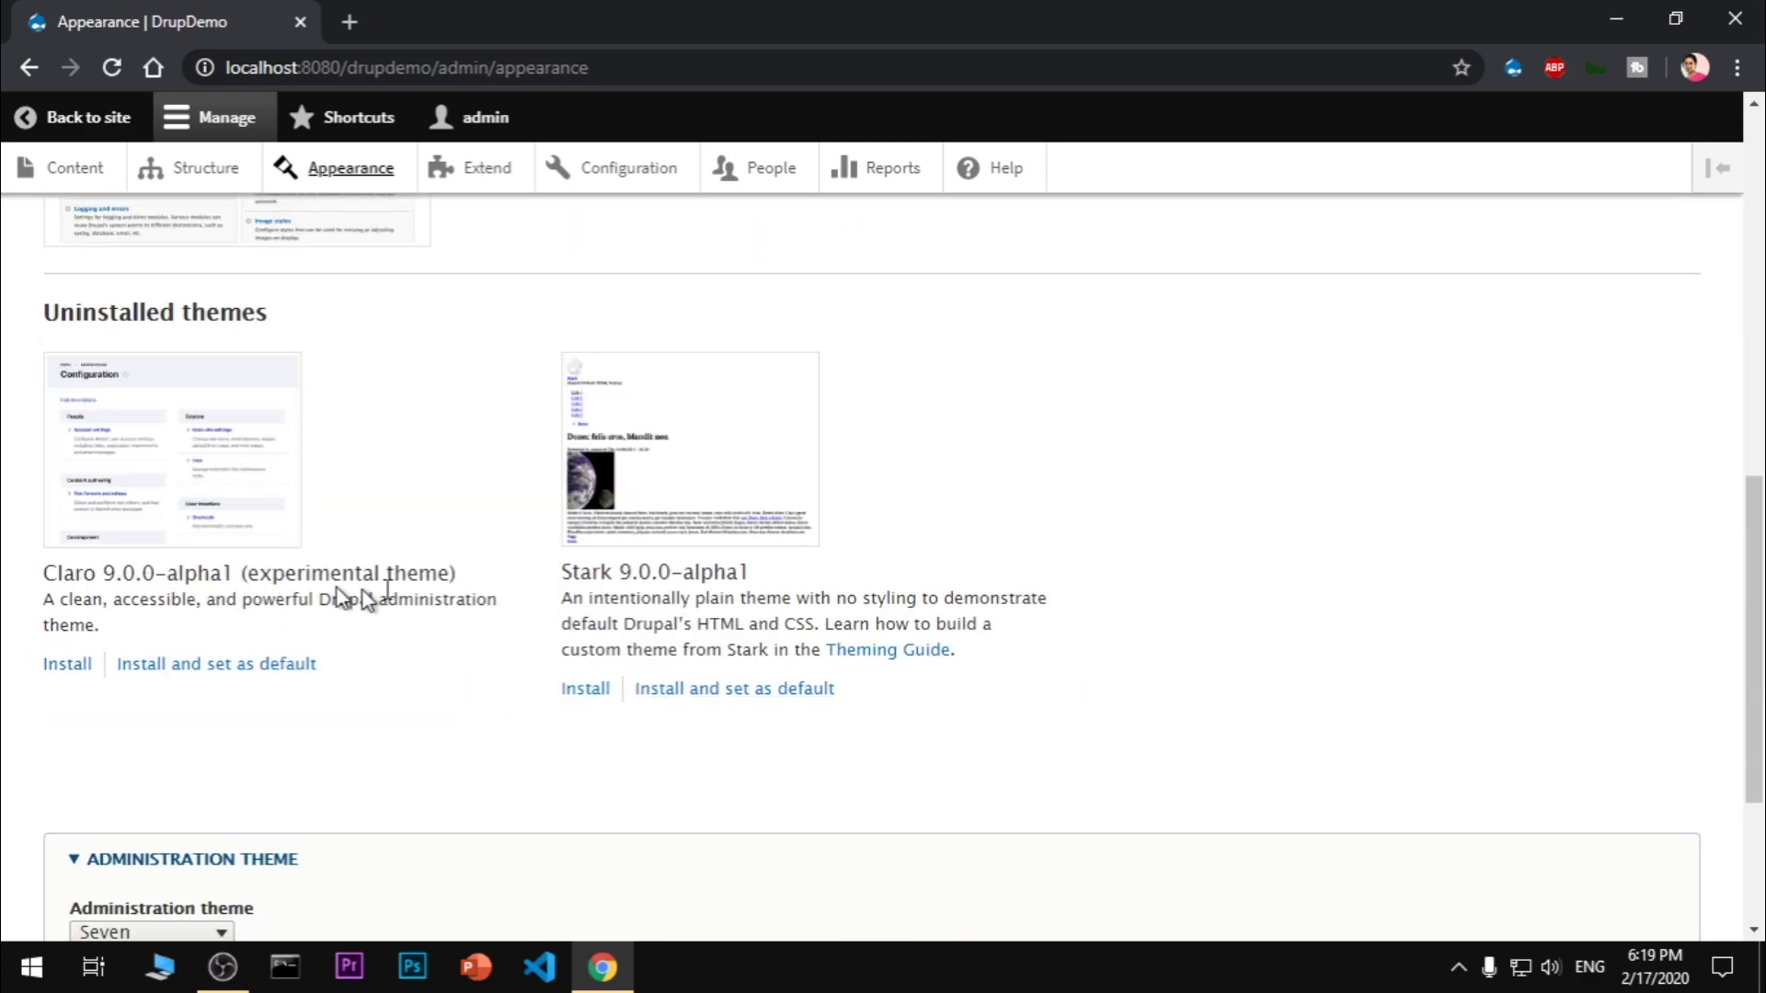
{"action": "left_click_drag", "start_coordinate": [611, 577], "coordinate": [899, 604]}
{"action": "left_click", "coordinate": [1288, 603]}
{"action": "scroll", "coordinate": [1293, 607], "scroll_direction": "up", "scroll_amount": 5}
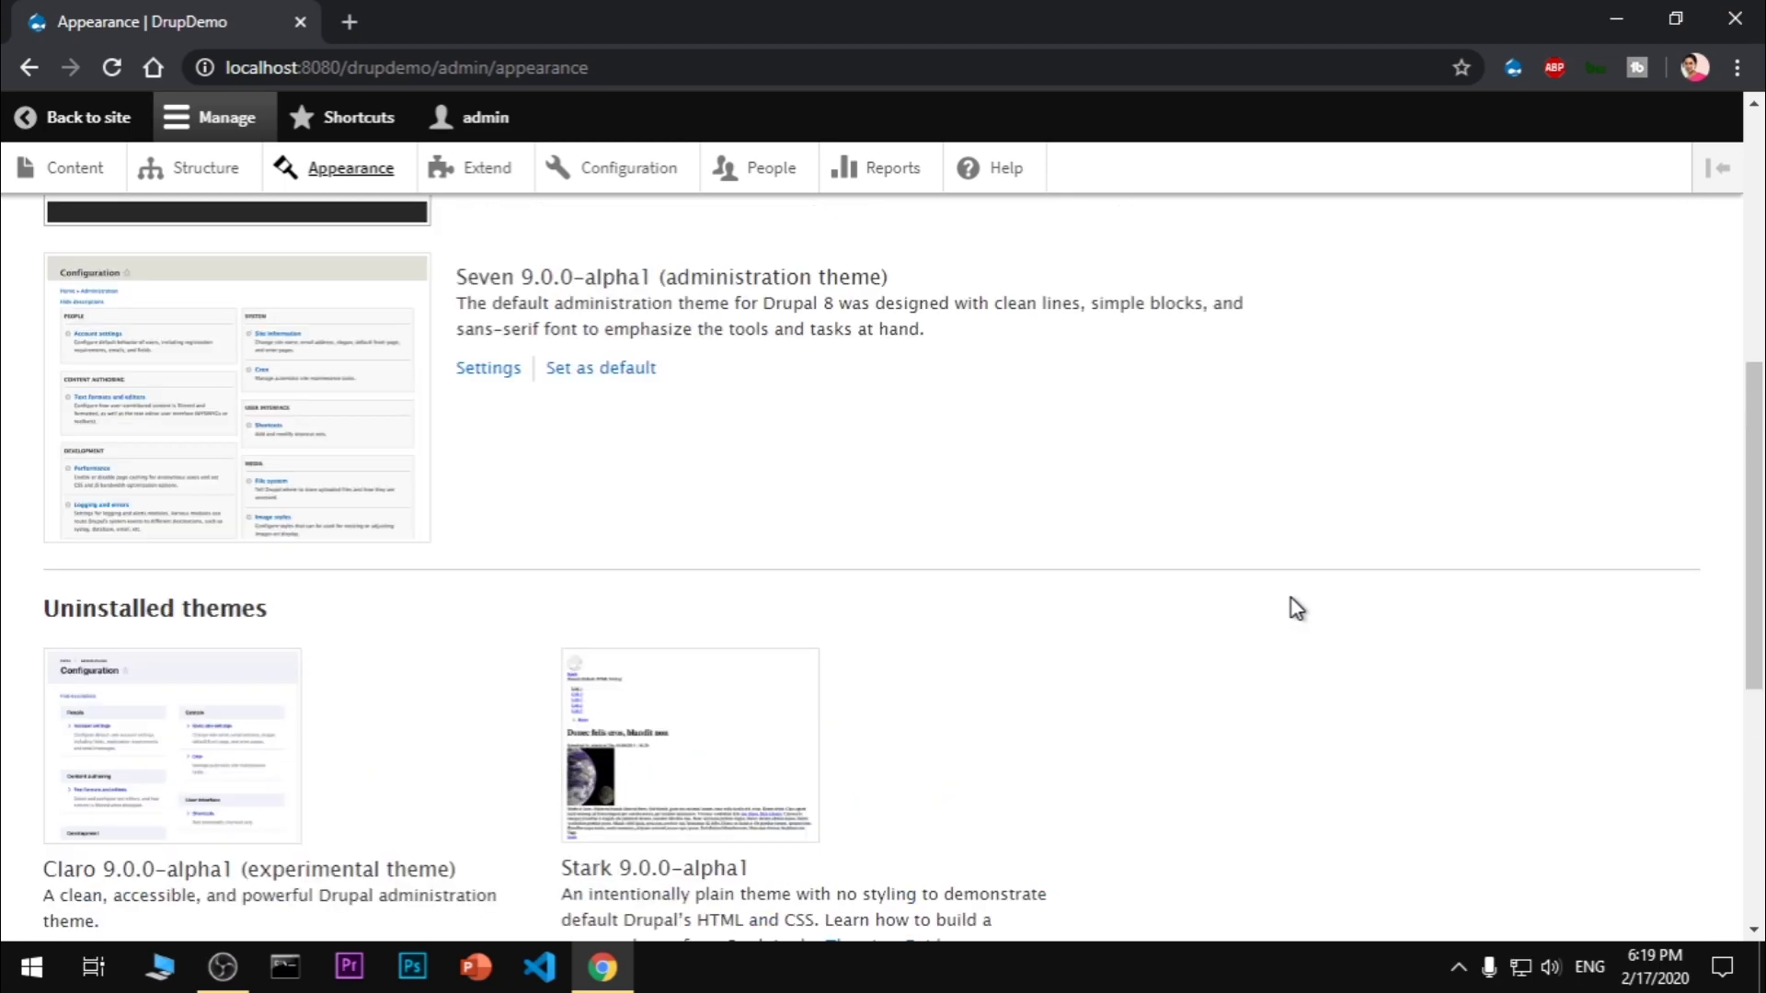
{"action": "scroll", "coordinate": [1295, 607], "scroll_direction": "up", "scroll_amount": 5}
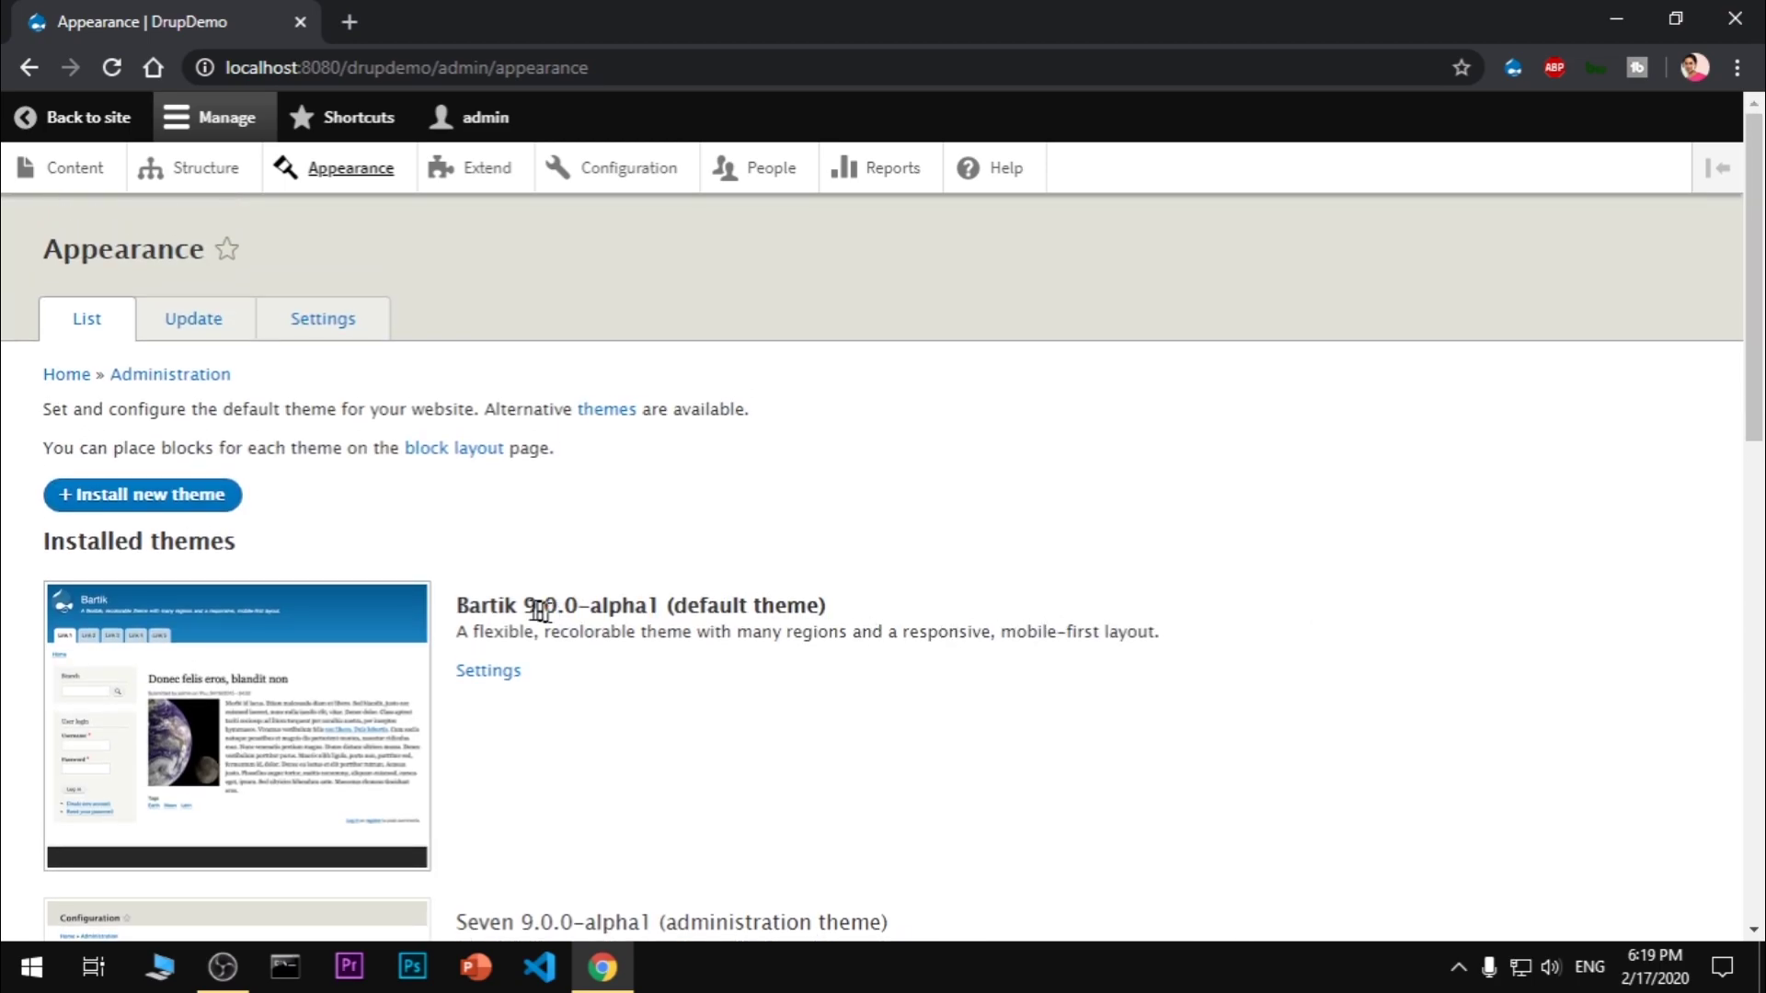
{"action": "left_click_drag", "start_coordinate": [502, 607], "coordinate": [945, 622]}
{"action": "left_click_drag", "start_coordinate": [1249, 643], "coordinate": [453, 572]}
{"action": "left_click", "coordinate": [710, 520]}
{"action": "left_click", "coordinate": [621, 179]}
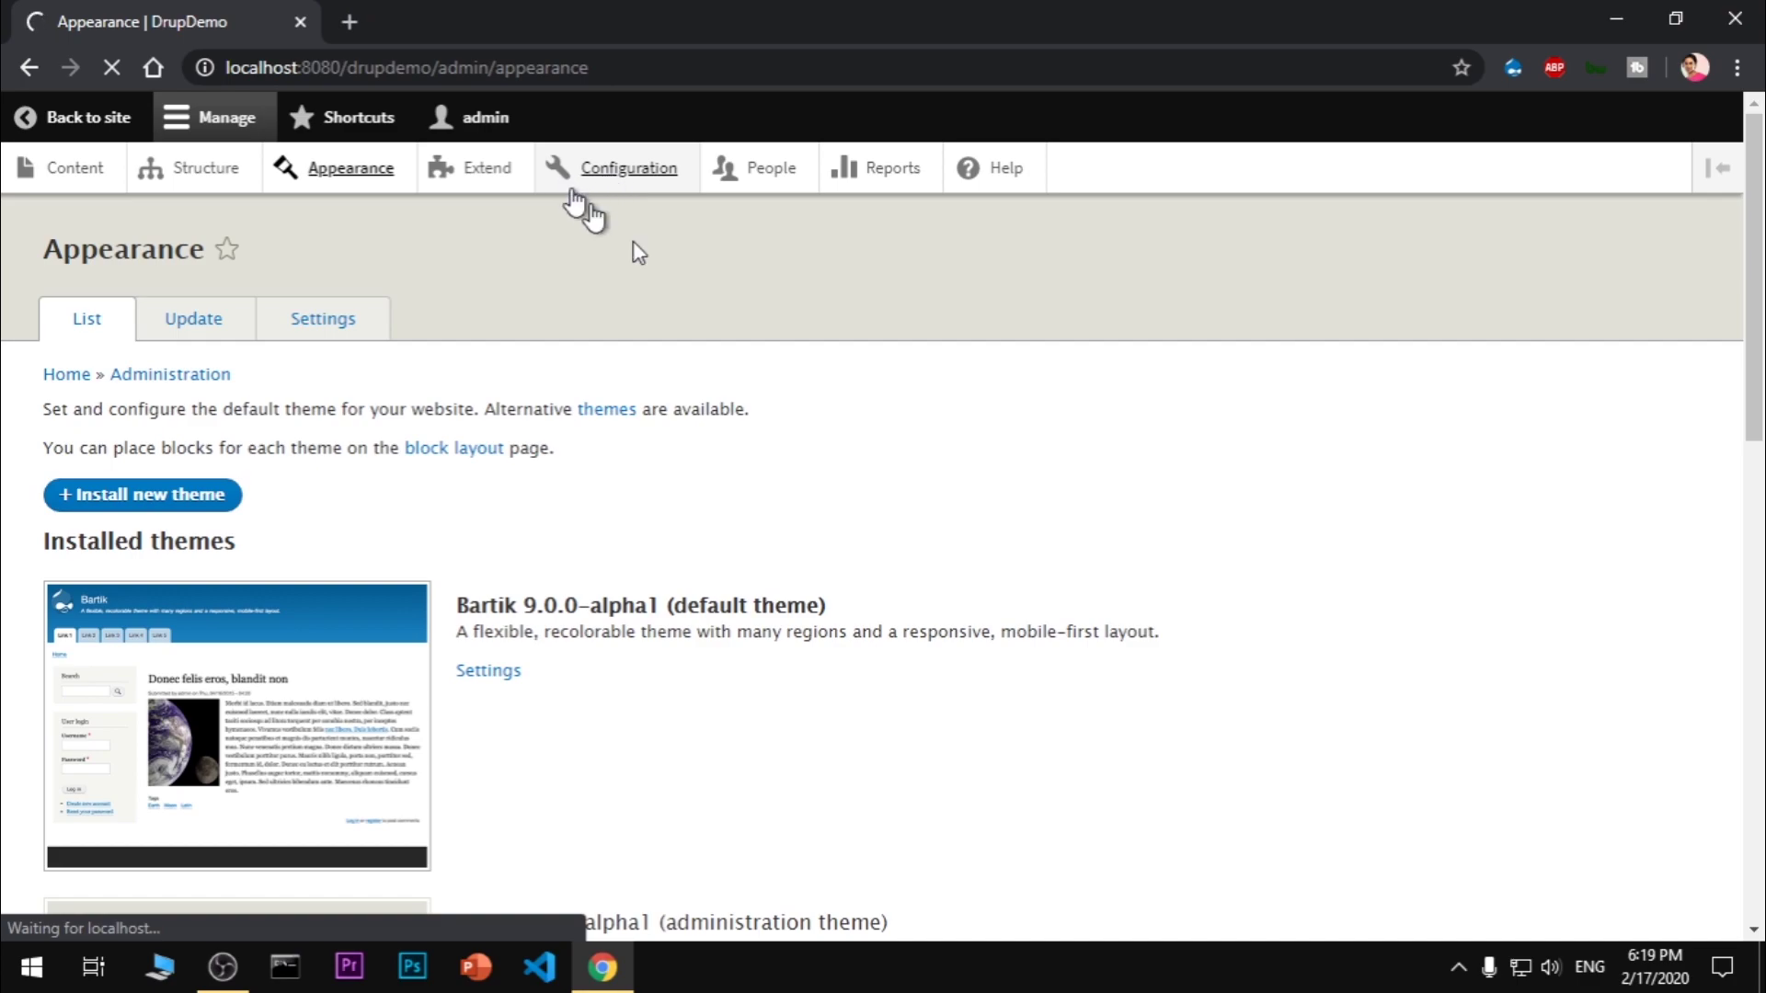